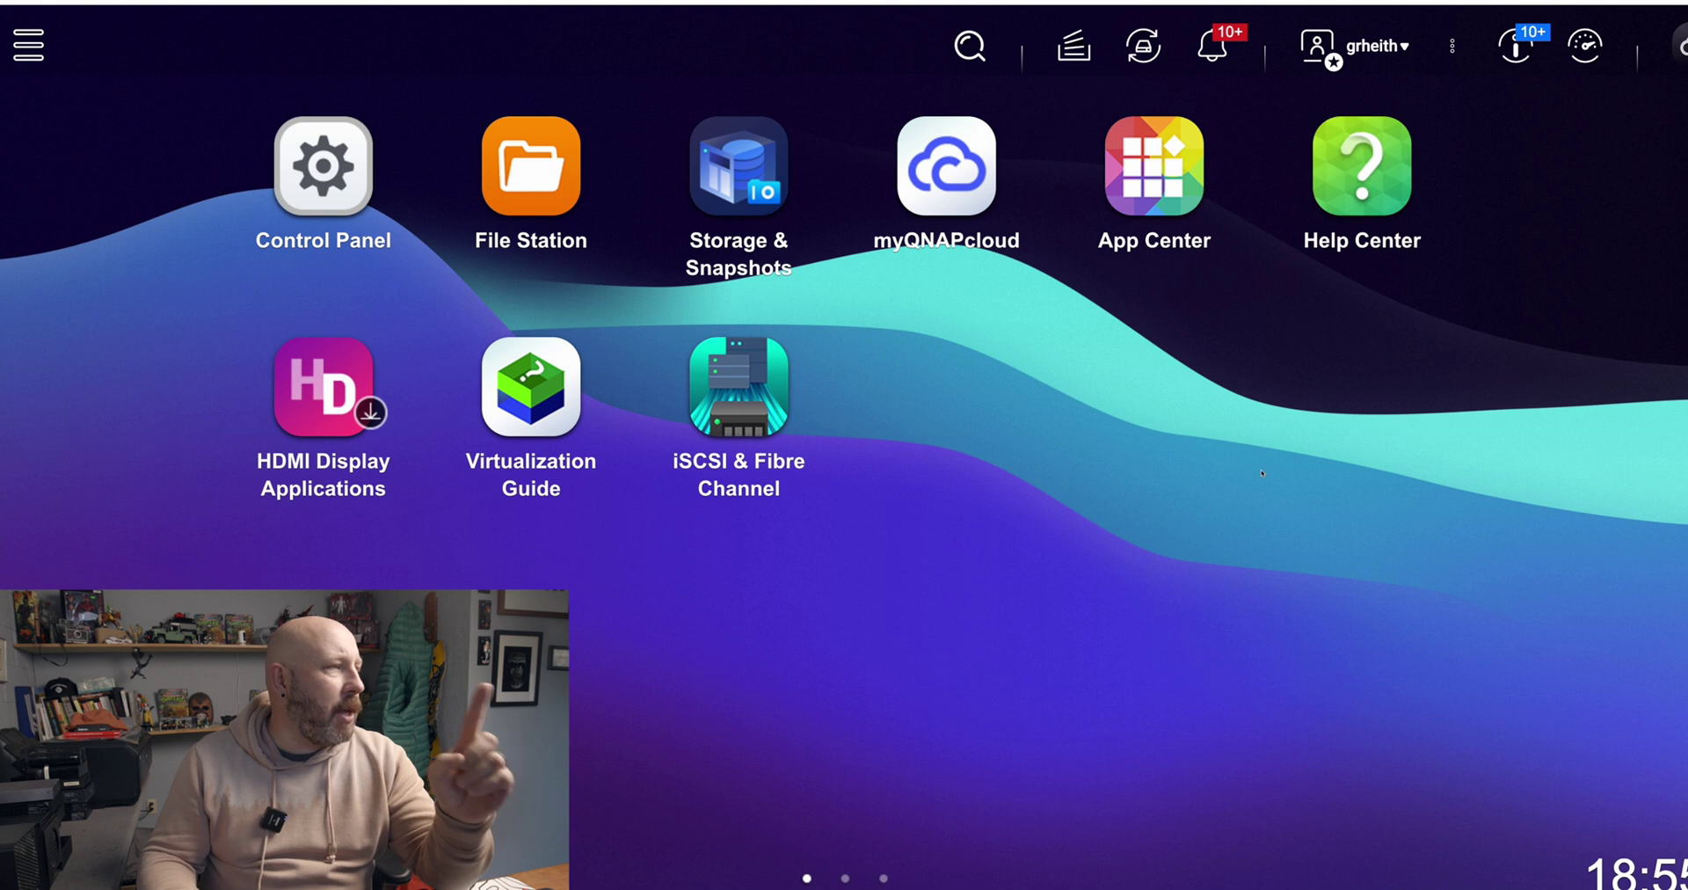
# Open Storage & Snapshots, dismiss the welcome guide, and start a new storage pool up to disk selection
pyautogui.click(749, 175)
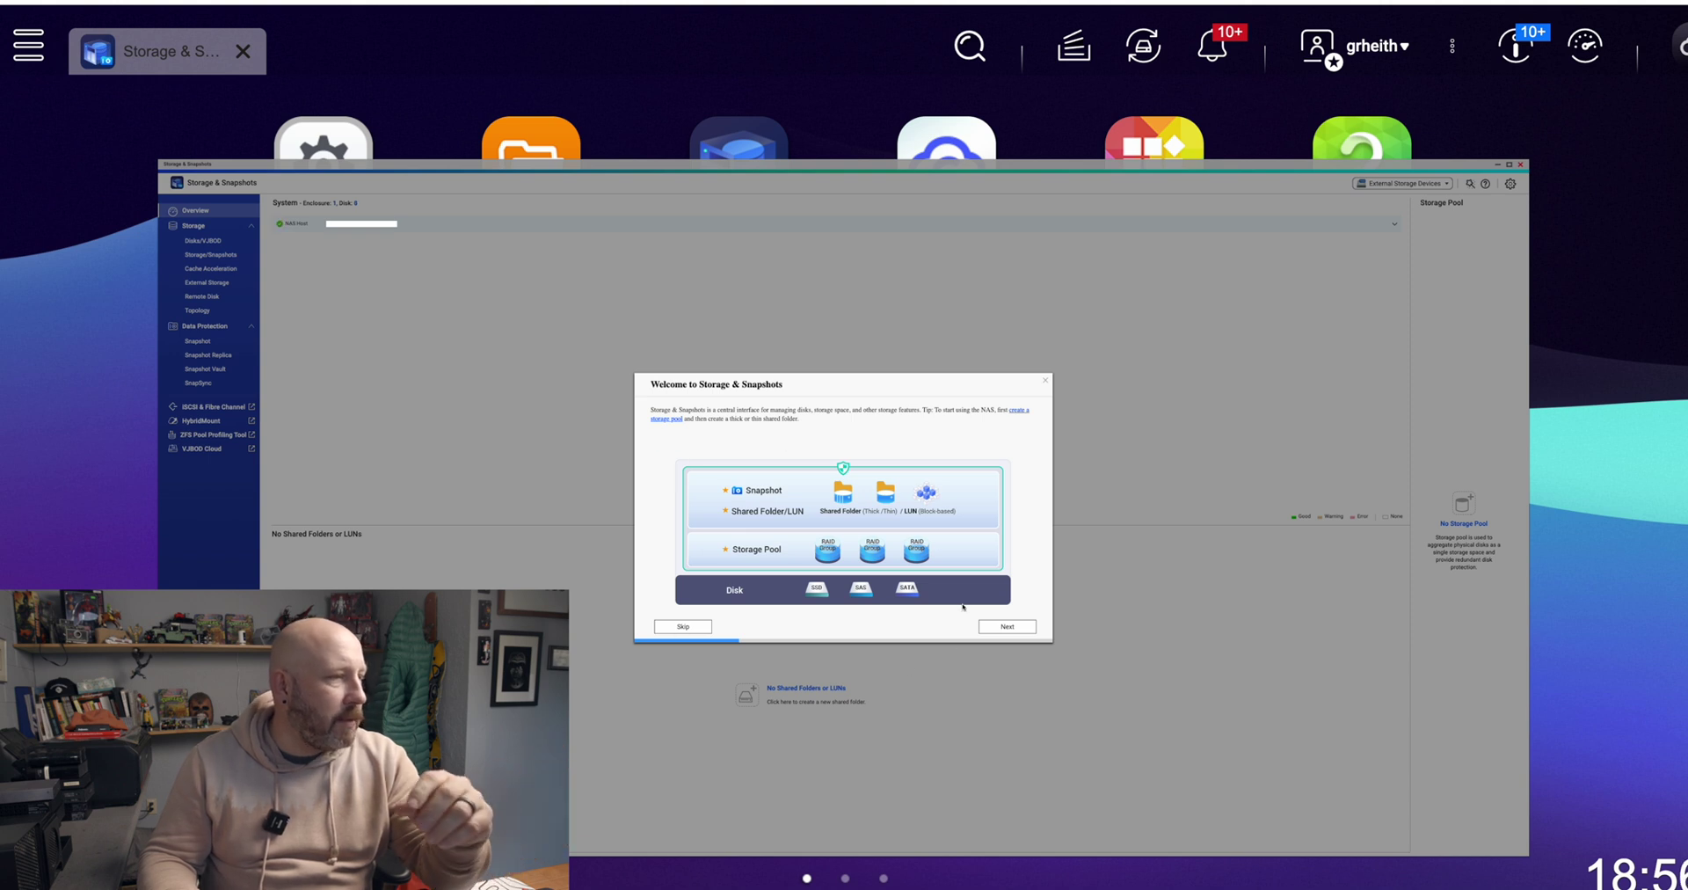
pyautogui.click(1047, 381)
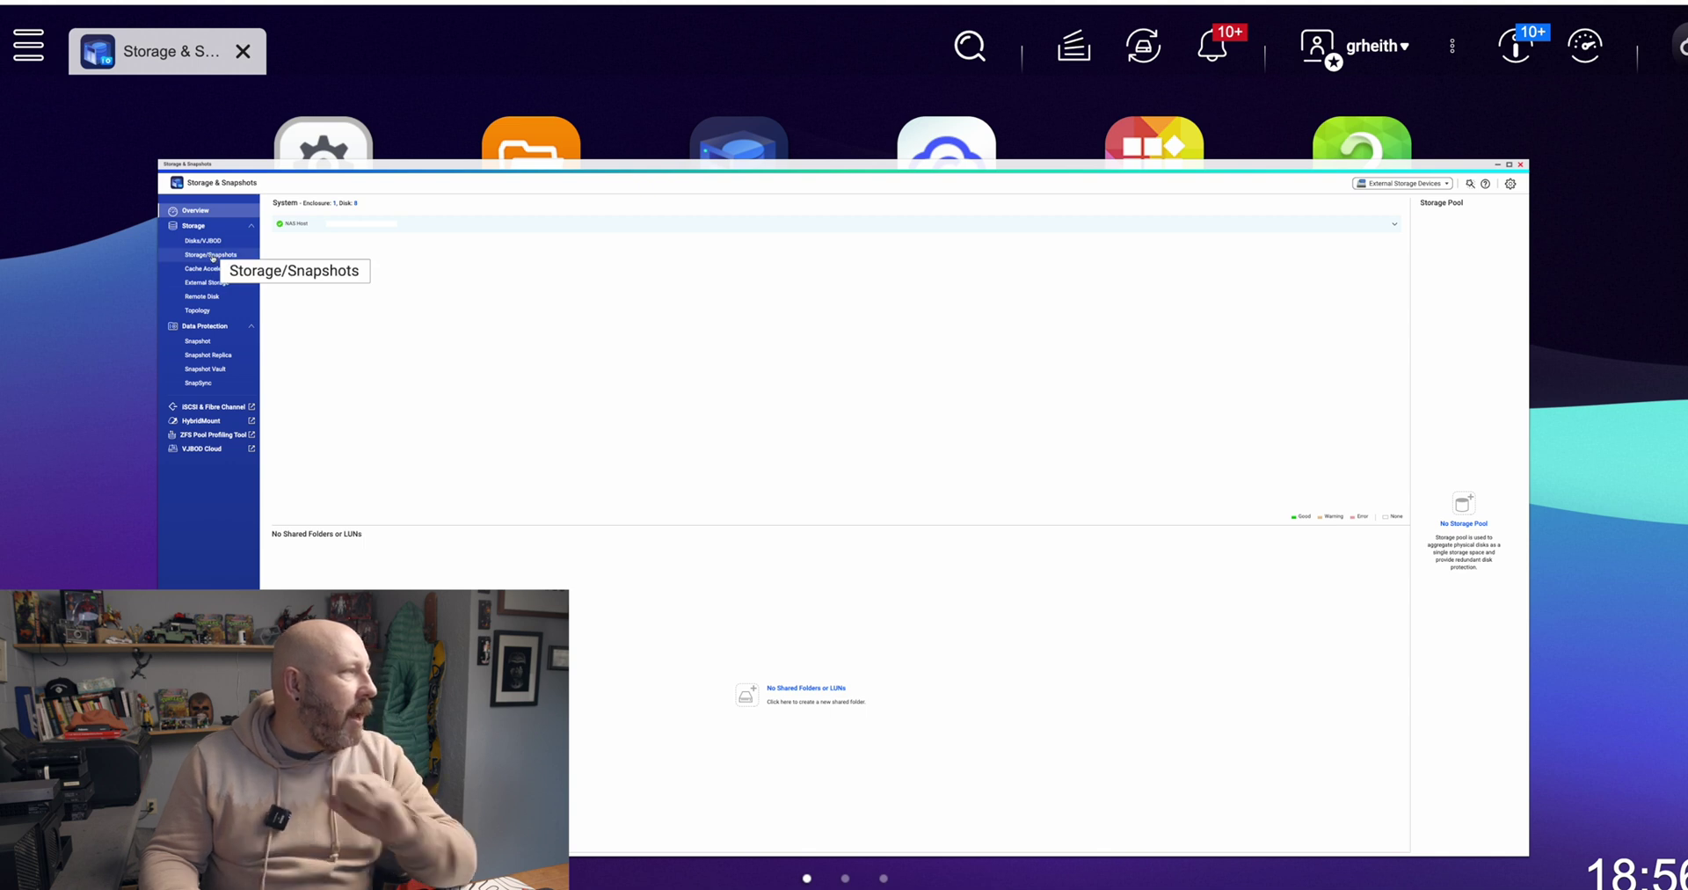
pyautogui.click(211, 255)
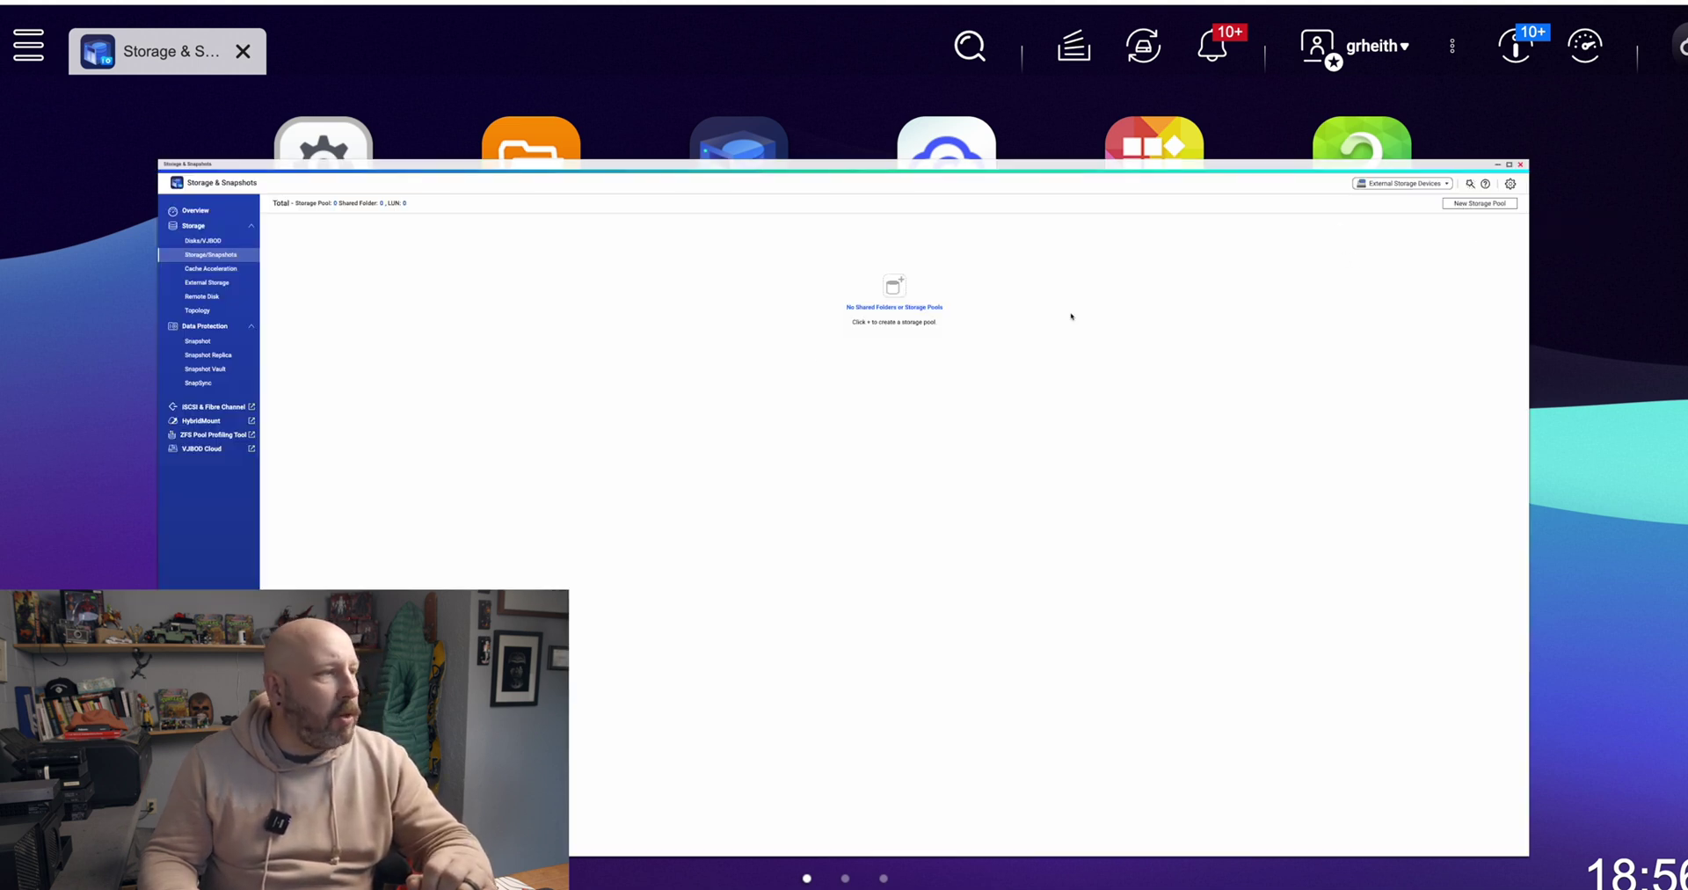
pyautogui.click(1451, 205)
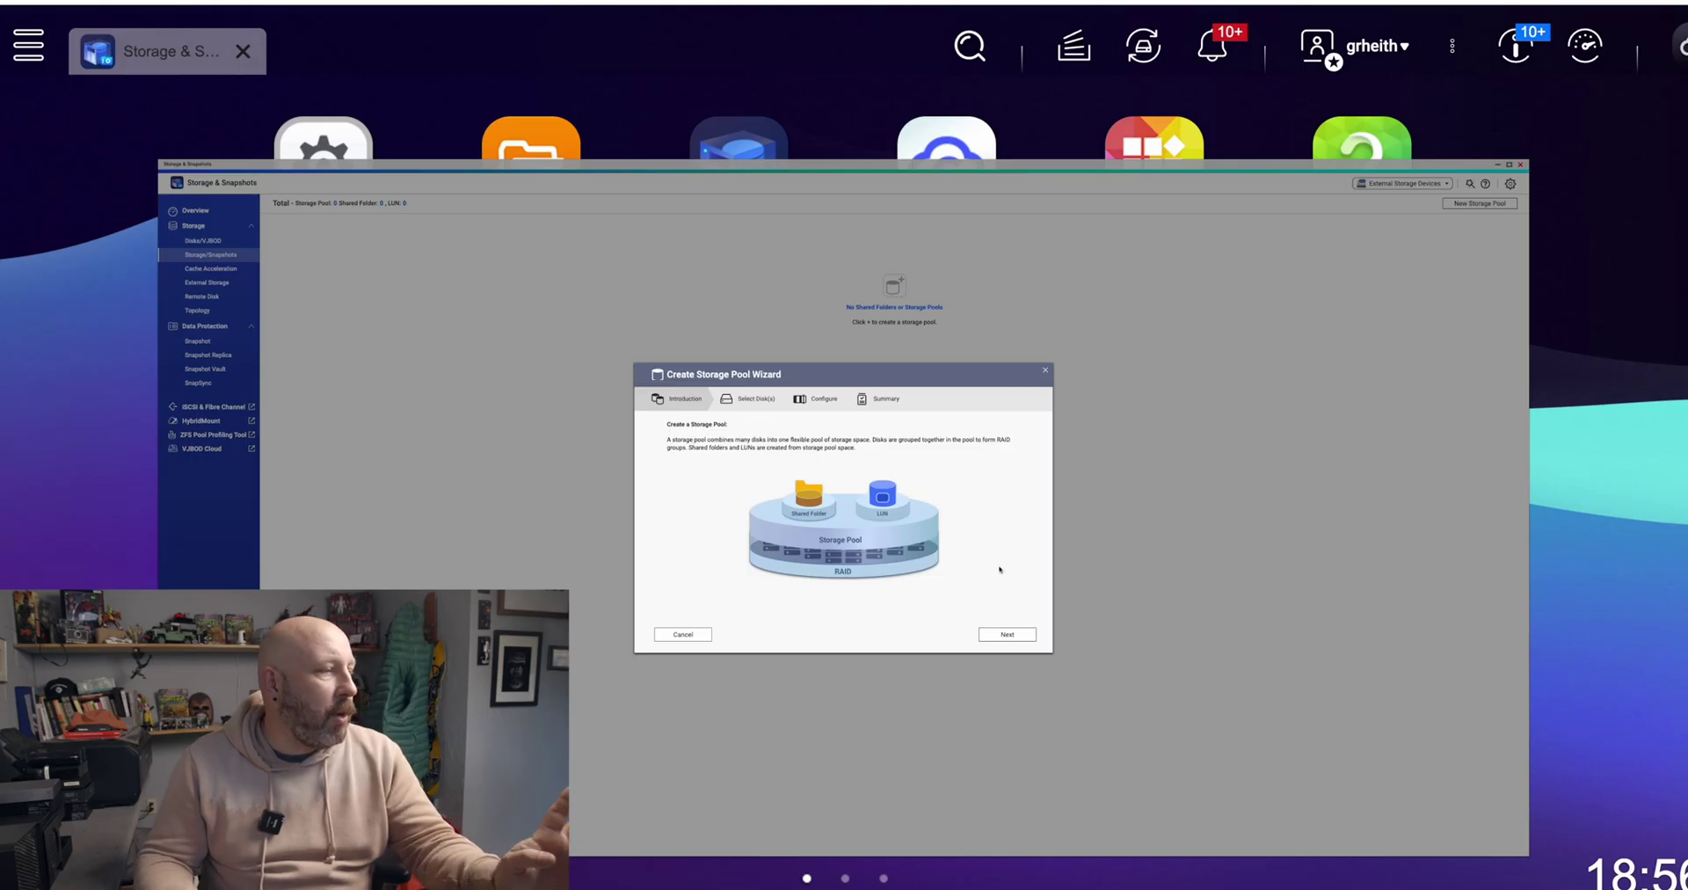
pyautogui.click(1008, 633)
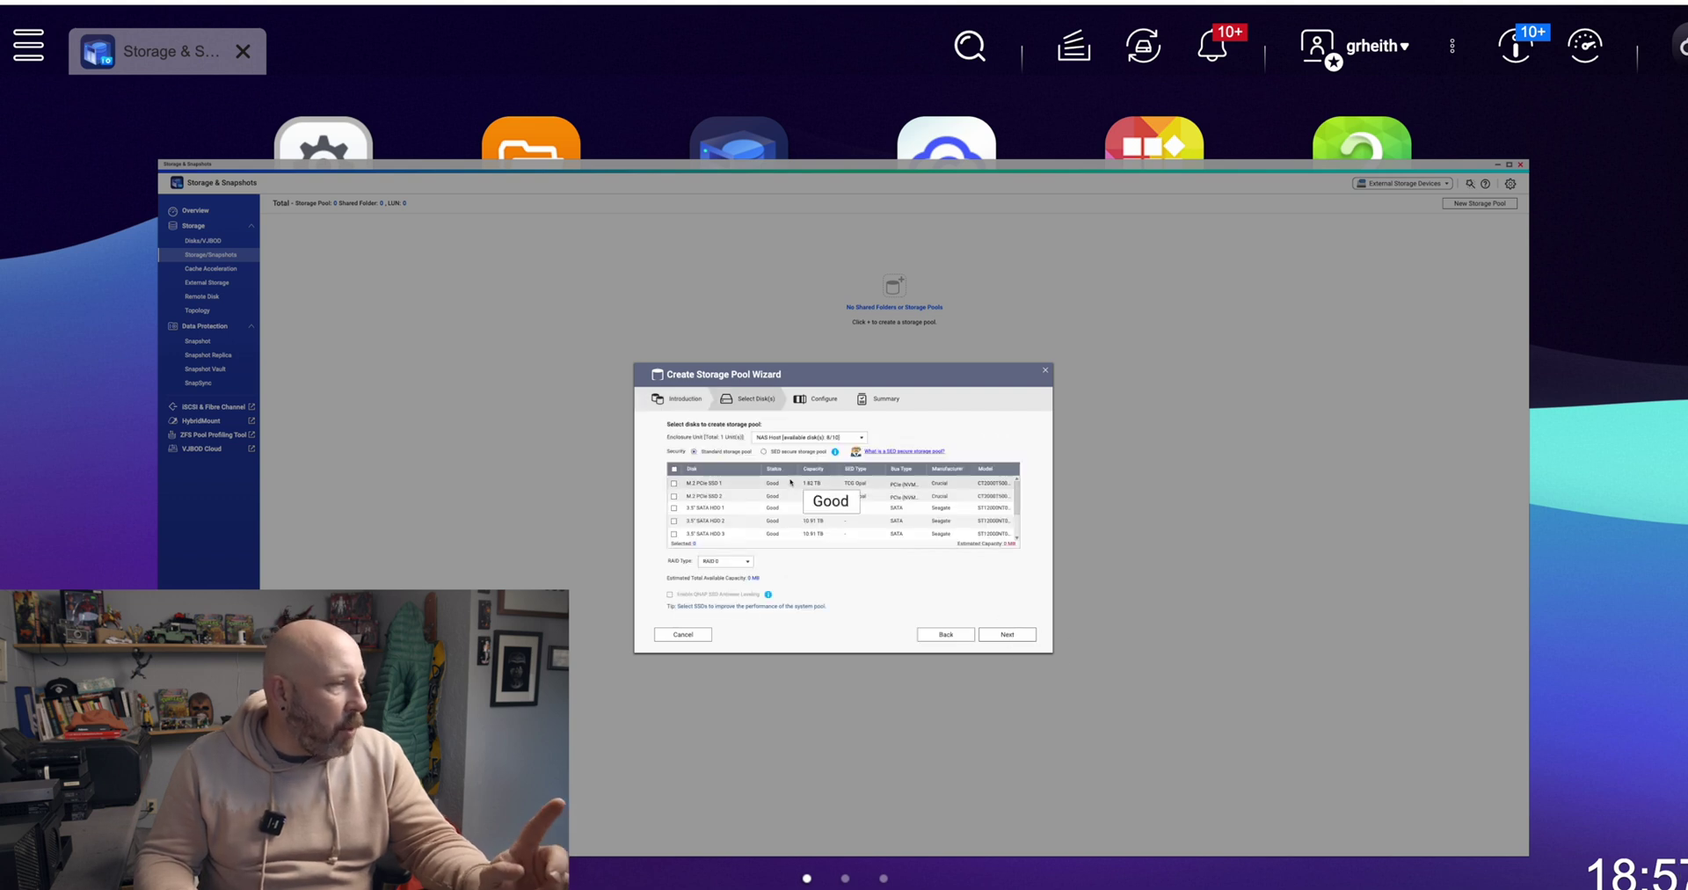
# Select M.2 PCIe SSD 1 and M.2 PCIe SSD 2 for the pool and set the RAID type to RAID 0
pyautogui.scroll(-2, 881, 368)
pyautogui.scroll(2, 875, 374)
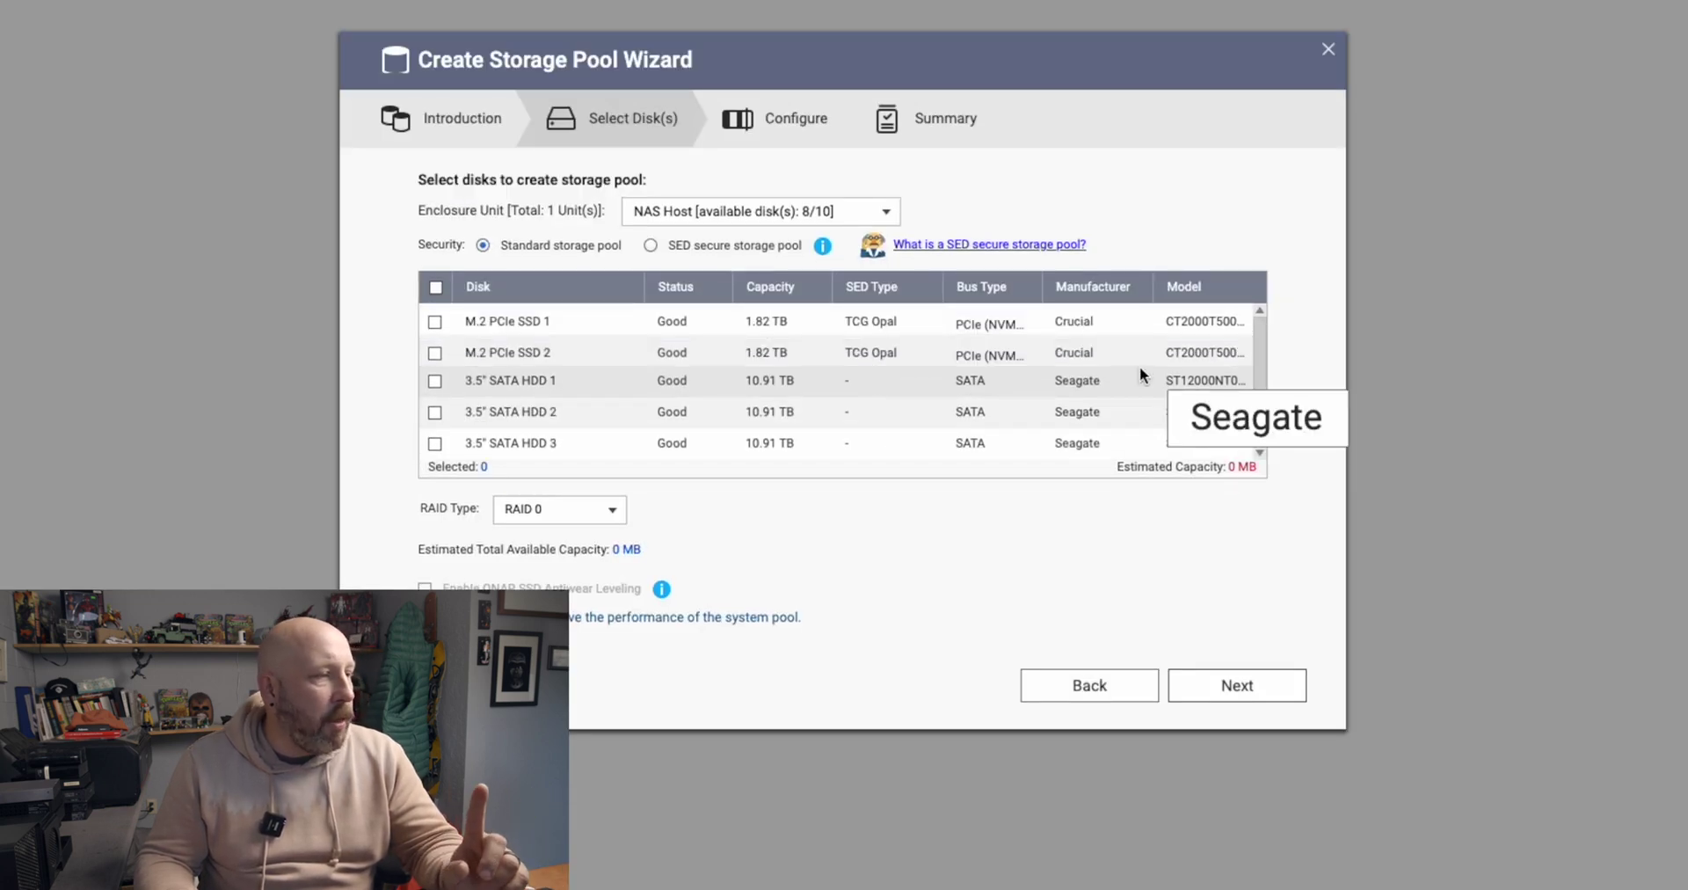
pyautogui.click(434, 321)
pyautogui.click(434, 353)
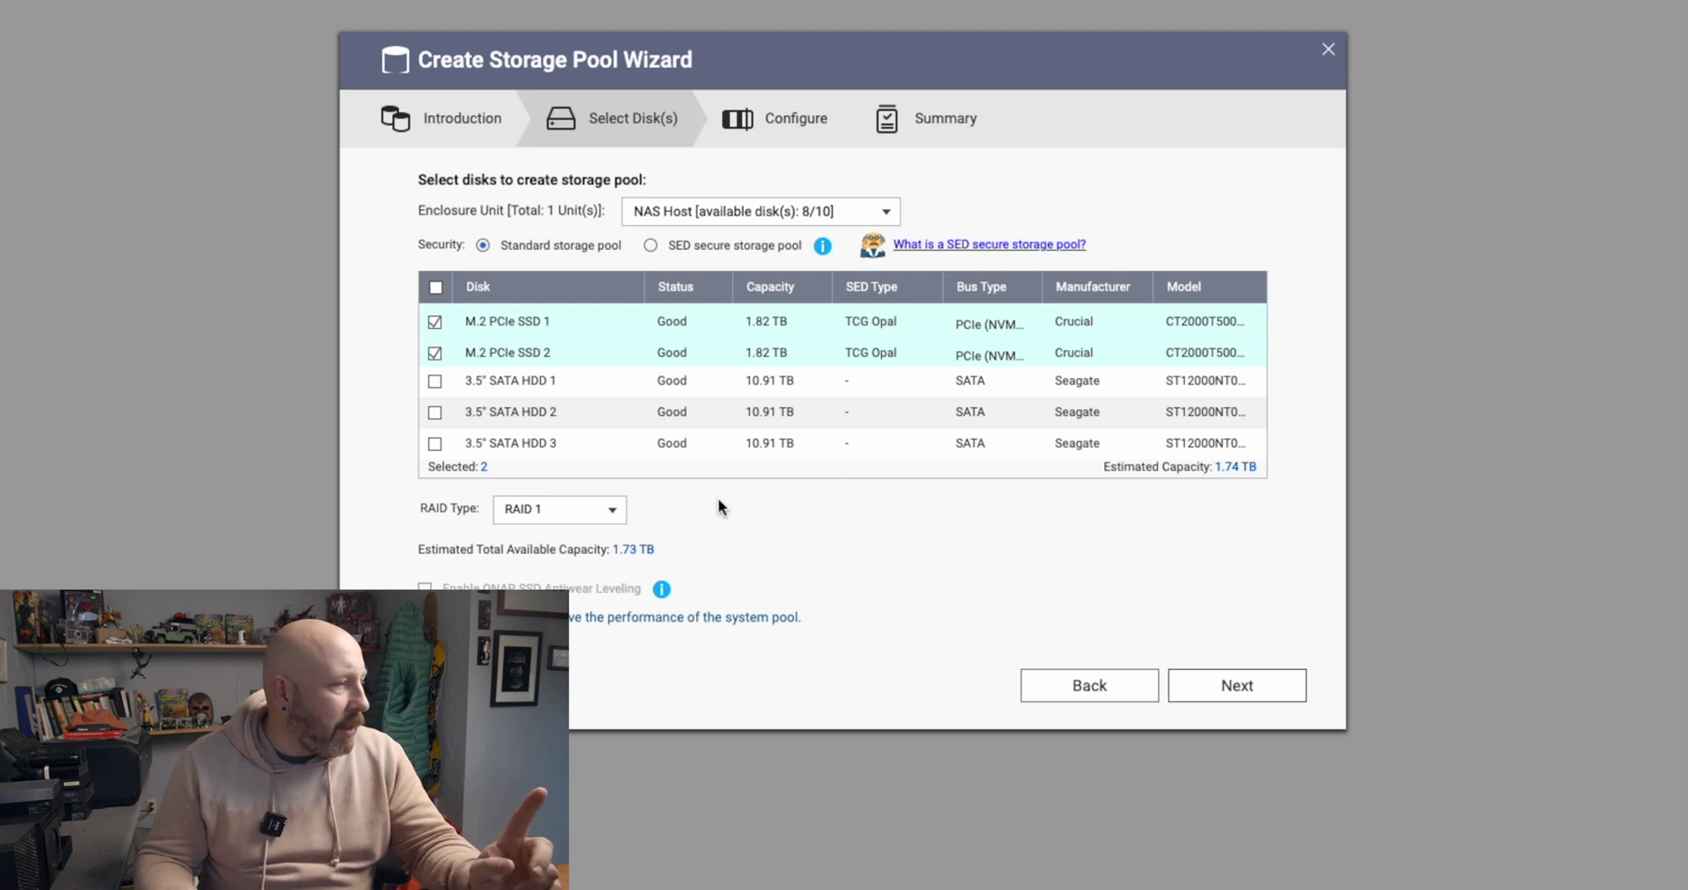
pyautogui.click(601, 513)
pyautogui.click(589, 538)
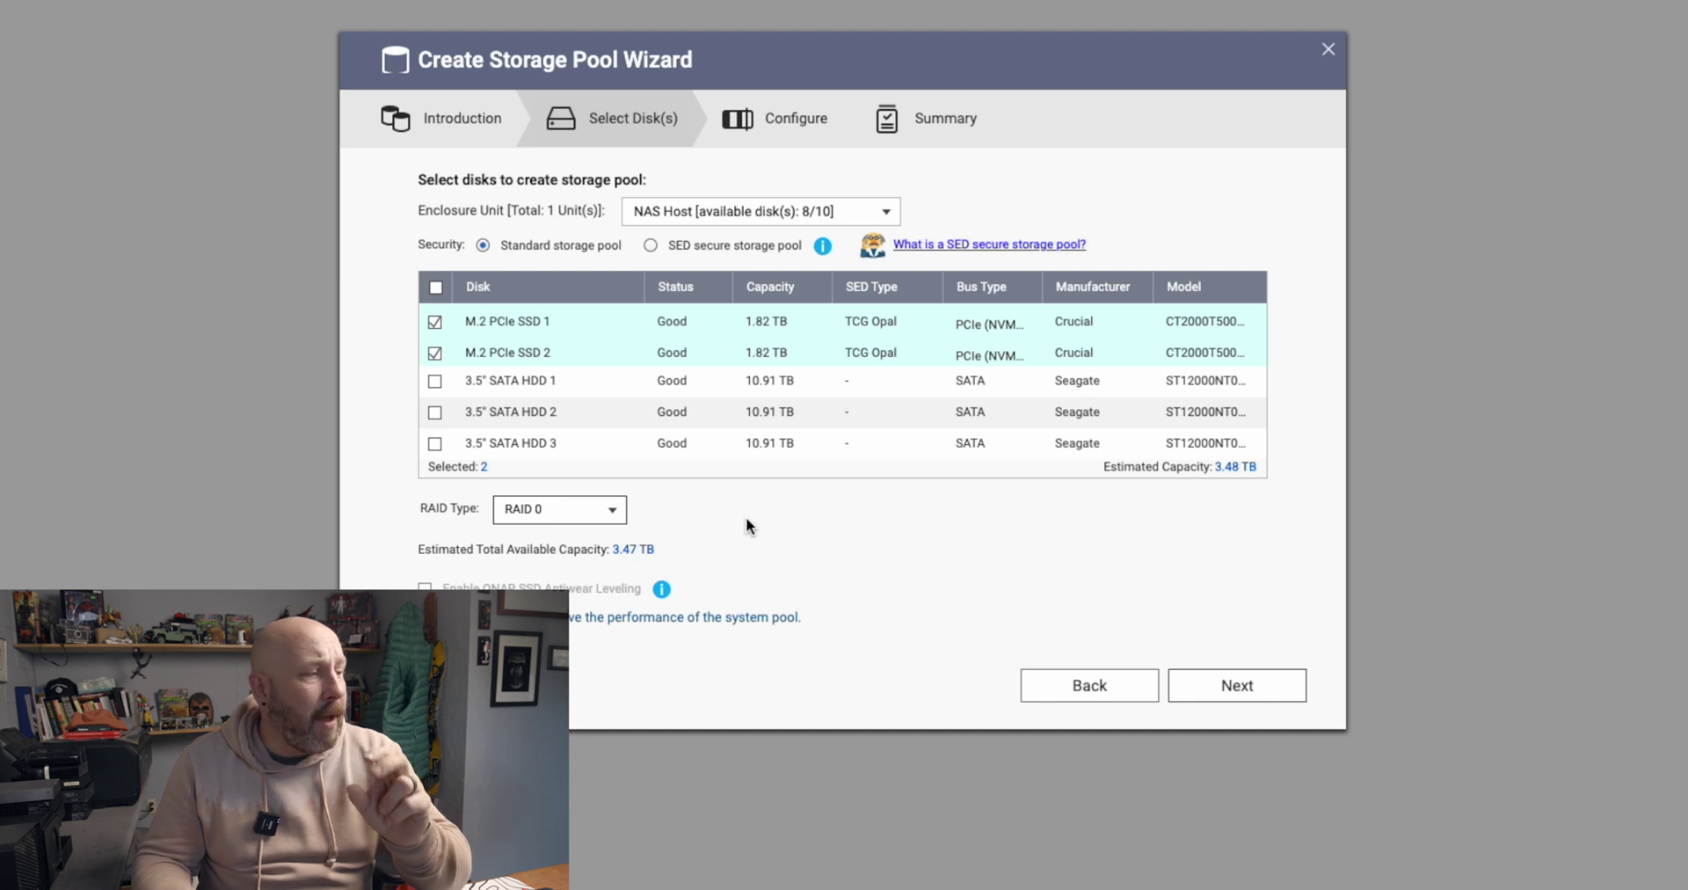
# Compare RAID 1 with RAID 0 for the two selected SSDs, ending on RAID 0
pyautogui.click(620, 520)
pyautogui.click(573, 552)
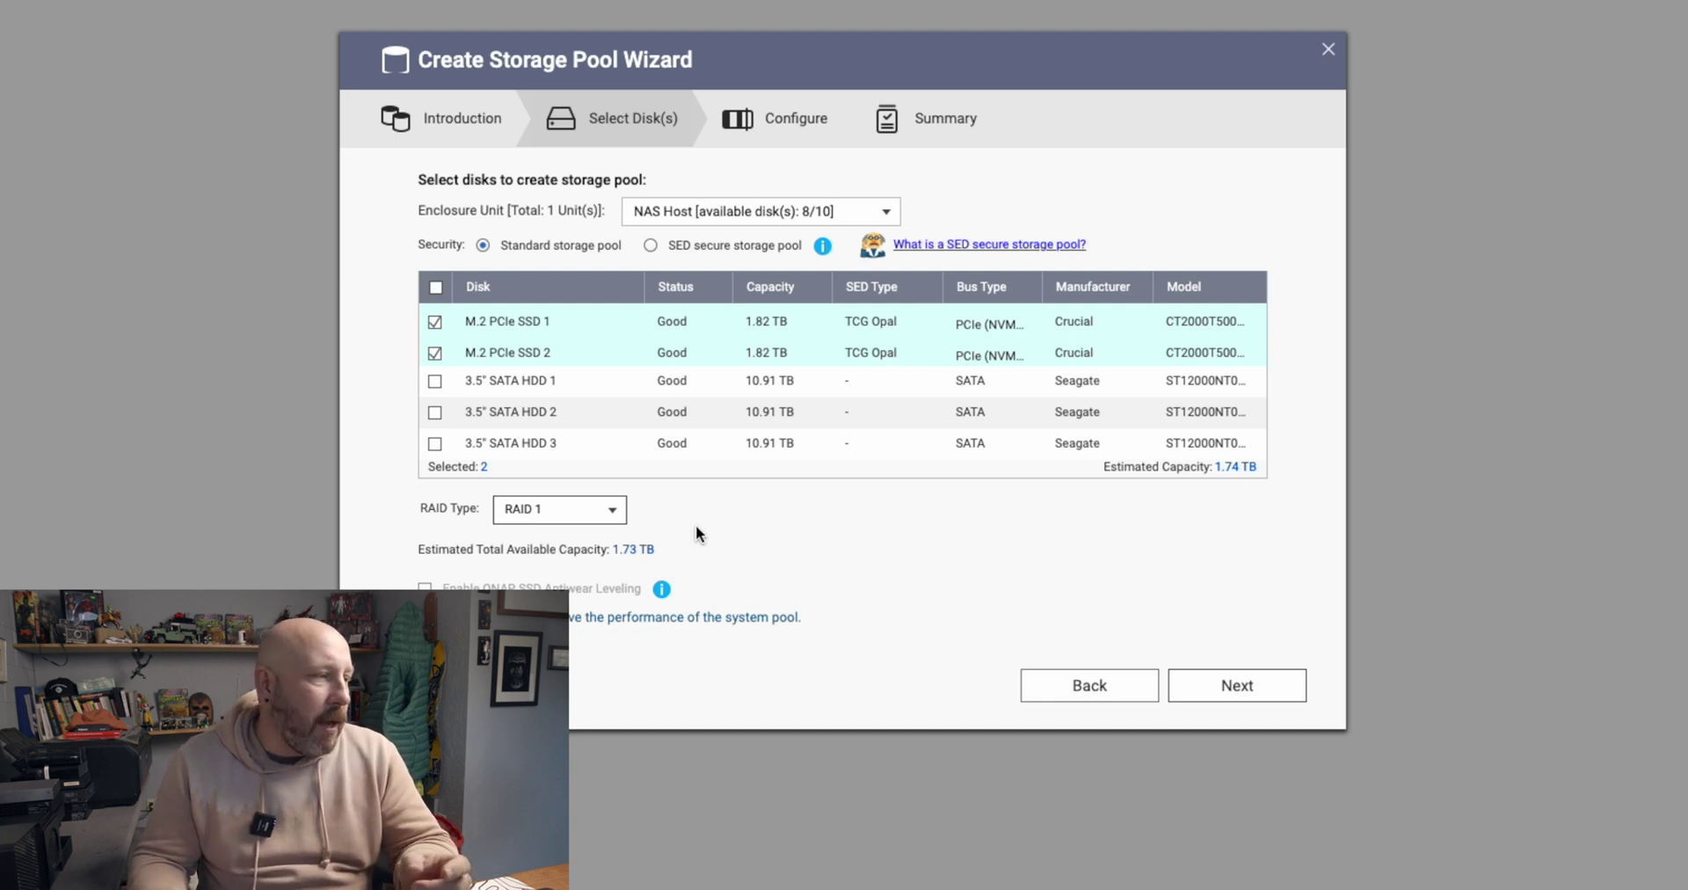
pyautogui.click(588, 518)
pyautogui.click(575, 537)
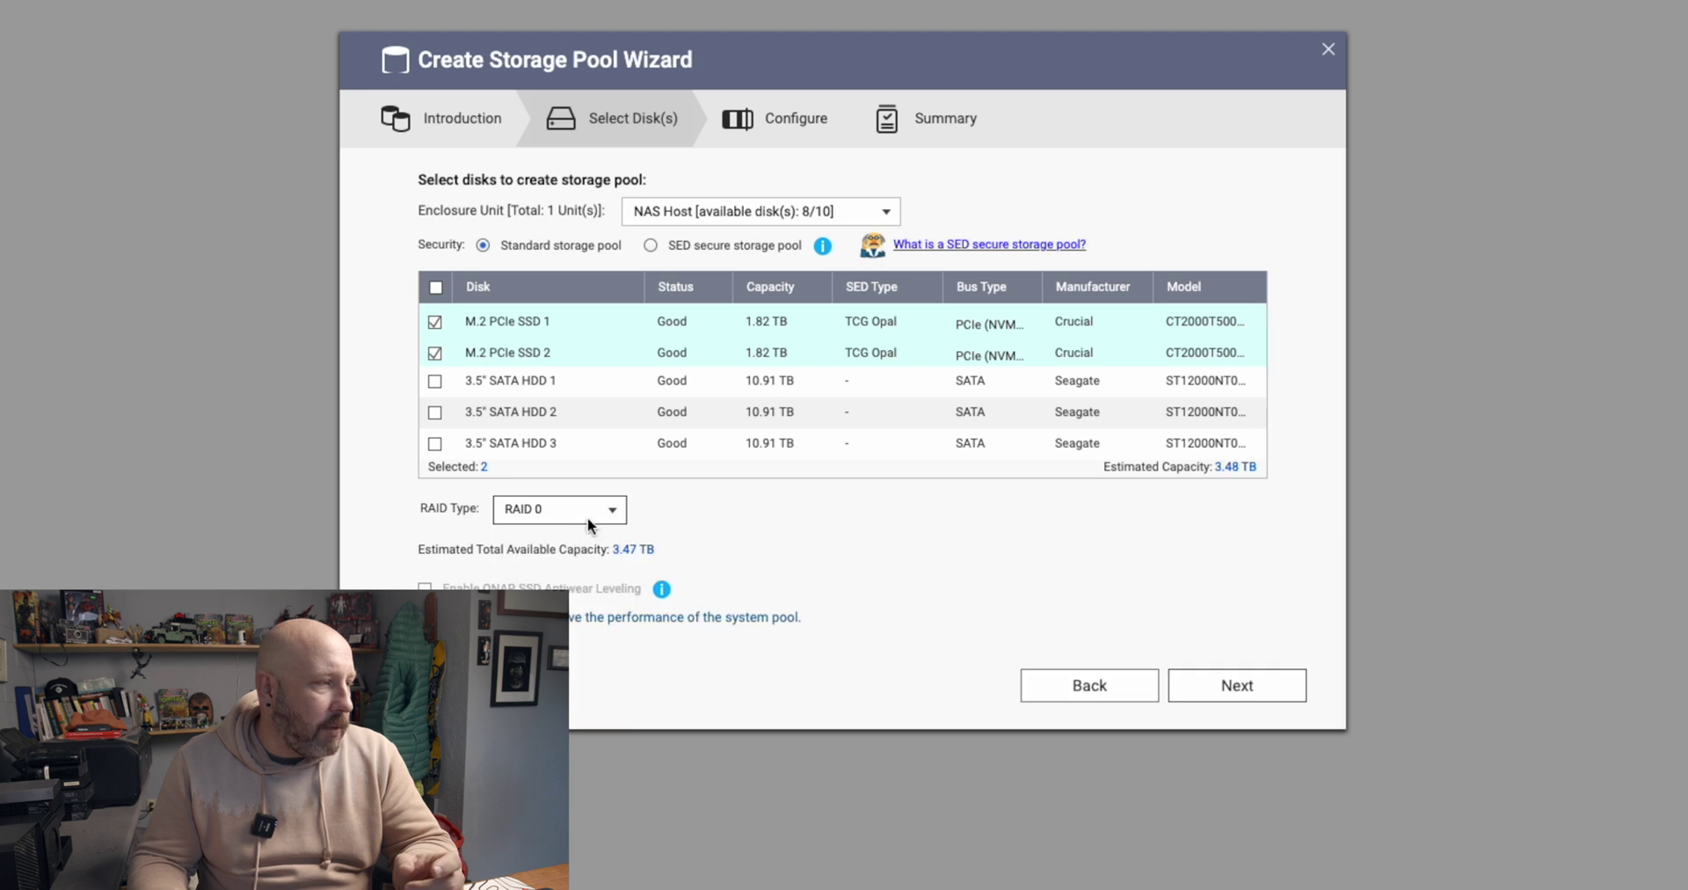
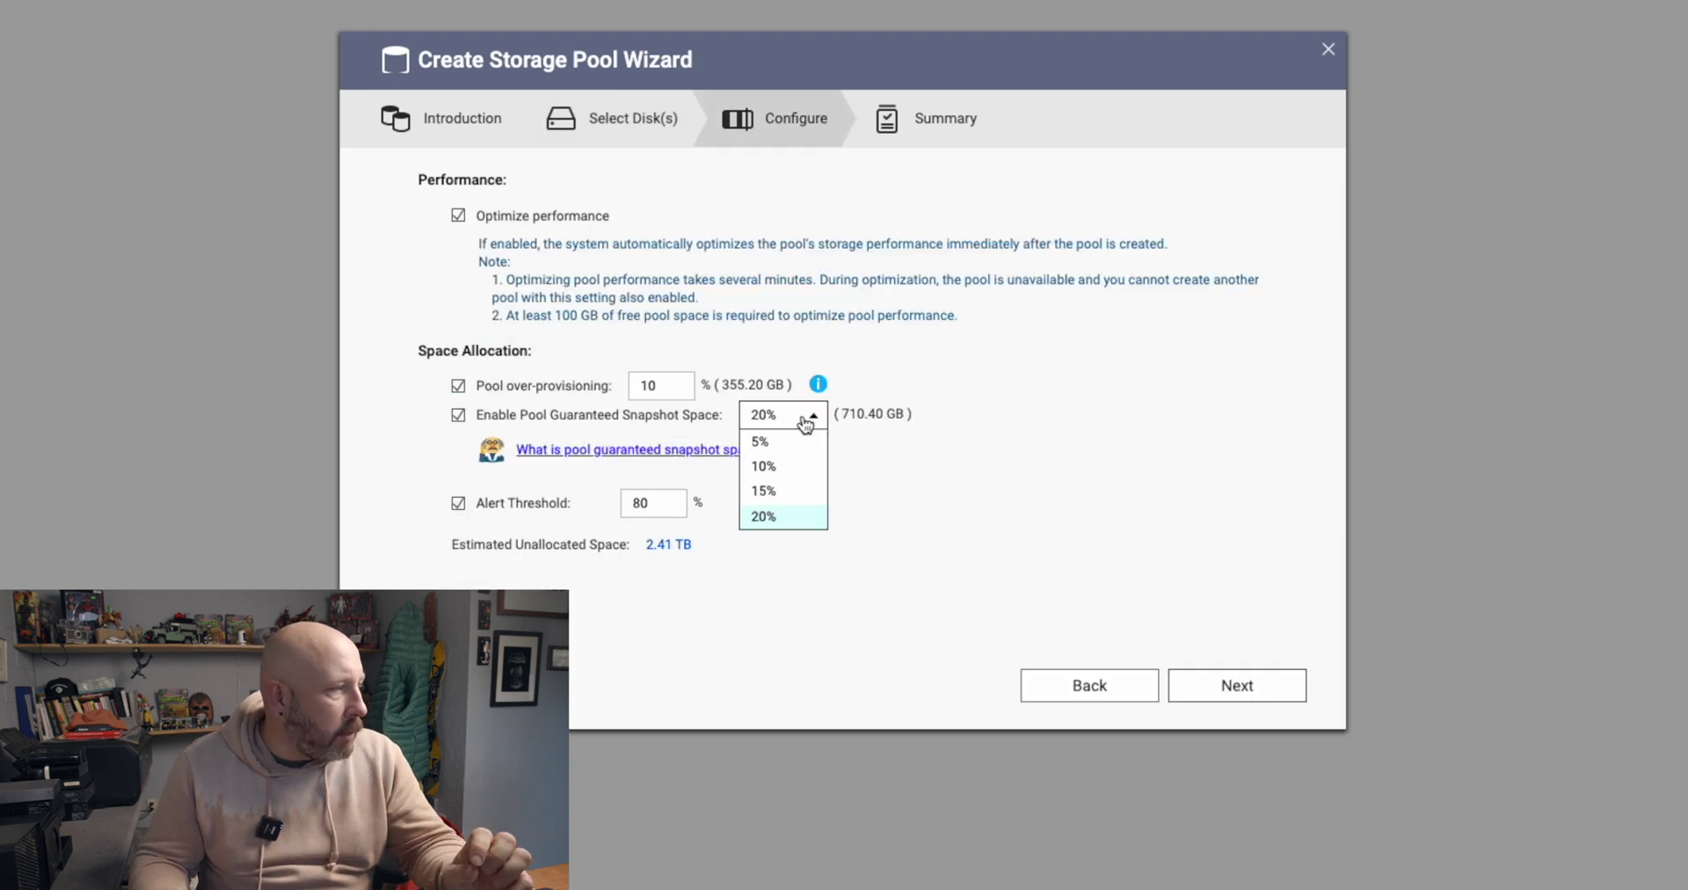
# Set the pool guaranteed snapshot space to 5%, read the over-provisioning explanation, and set the alert threshold to 95%
pyautogui.click(778, 441)
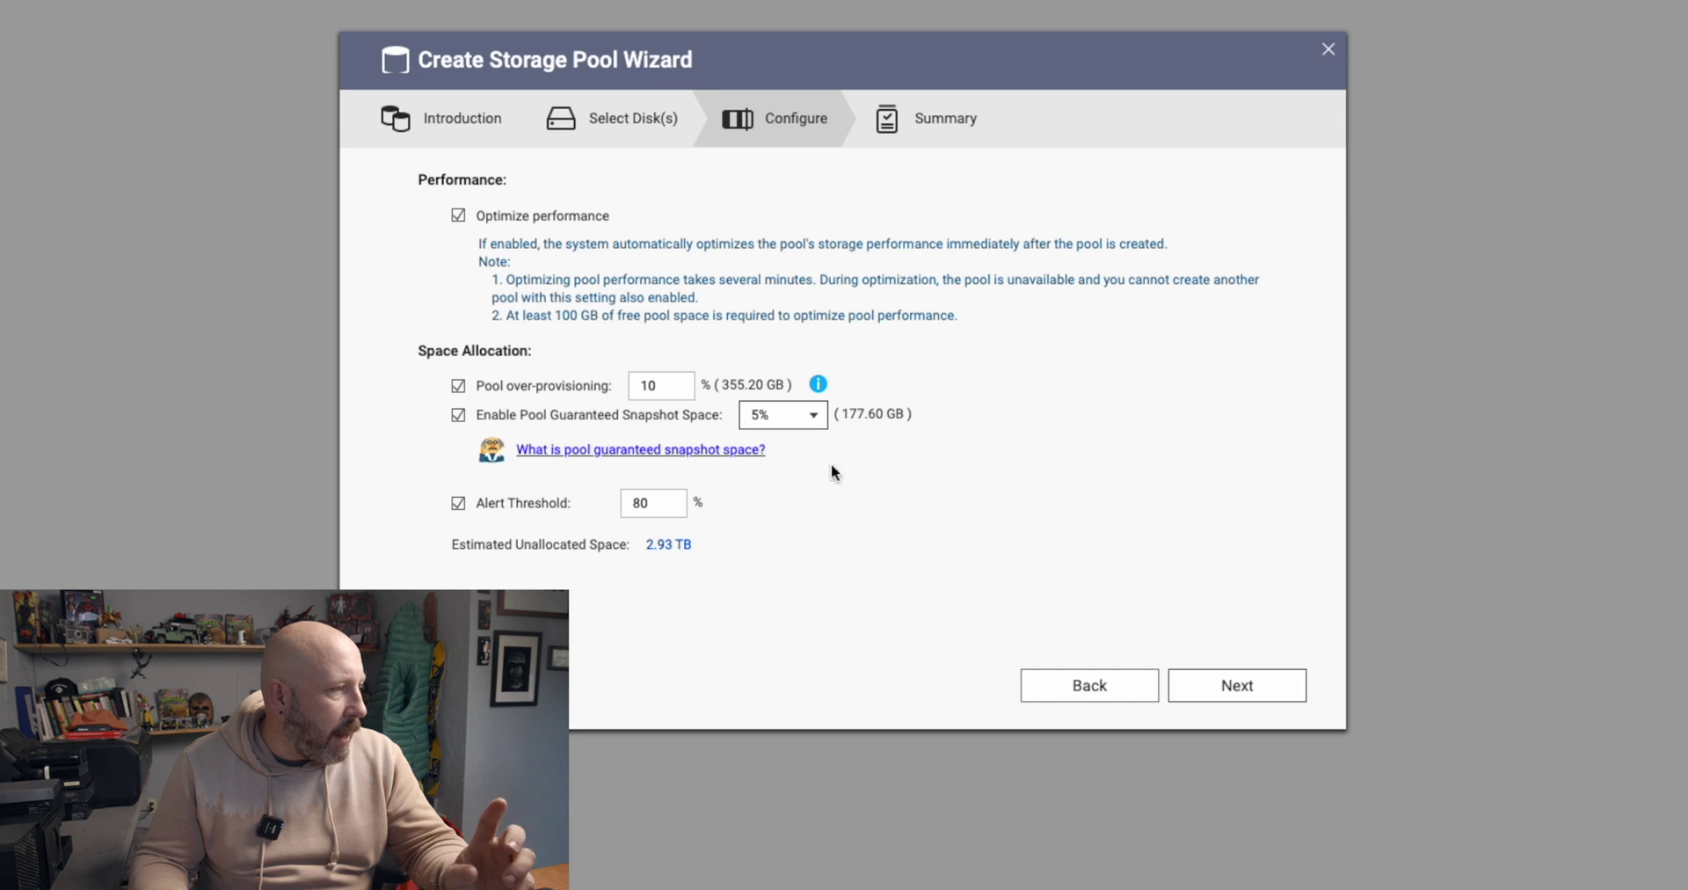
pyautogui.click(817, 385)
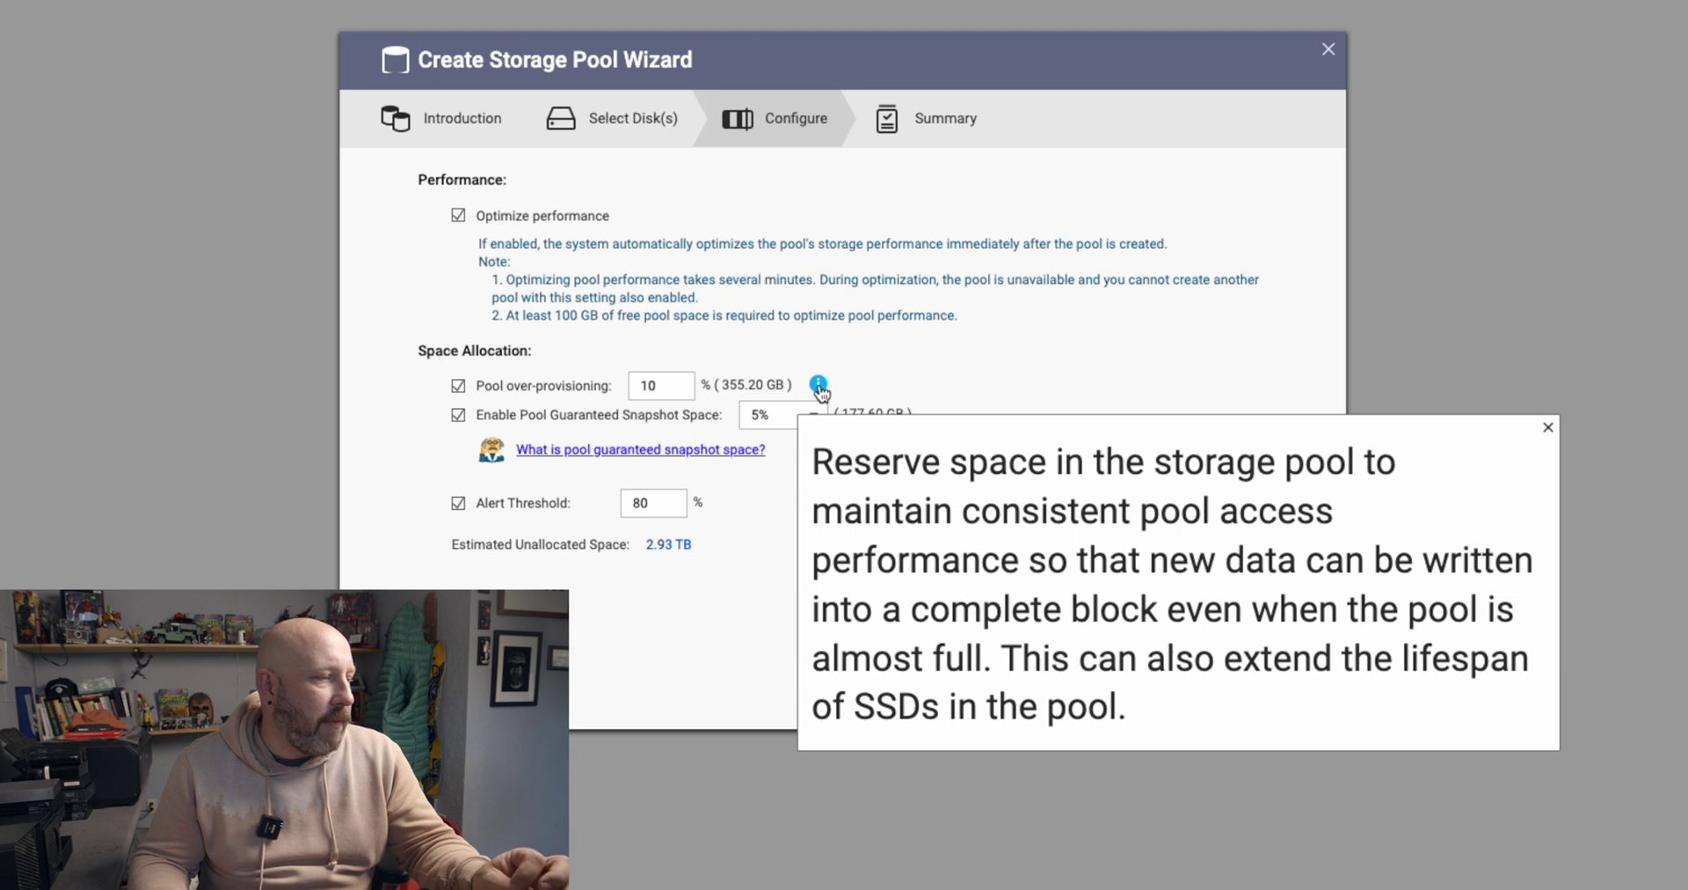
pyautogui.click(902, 358)
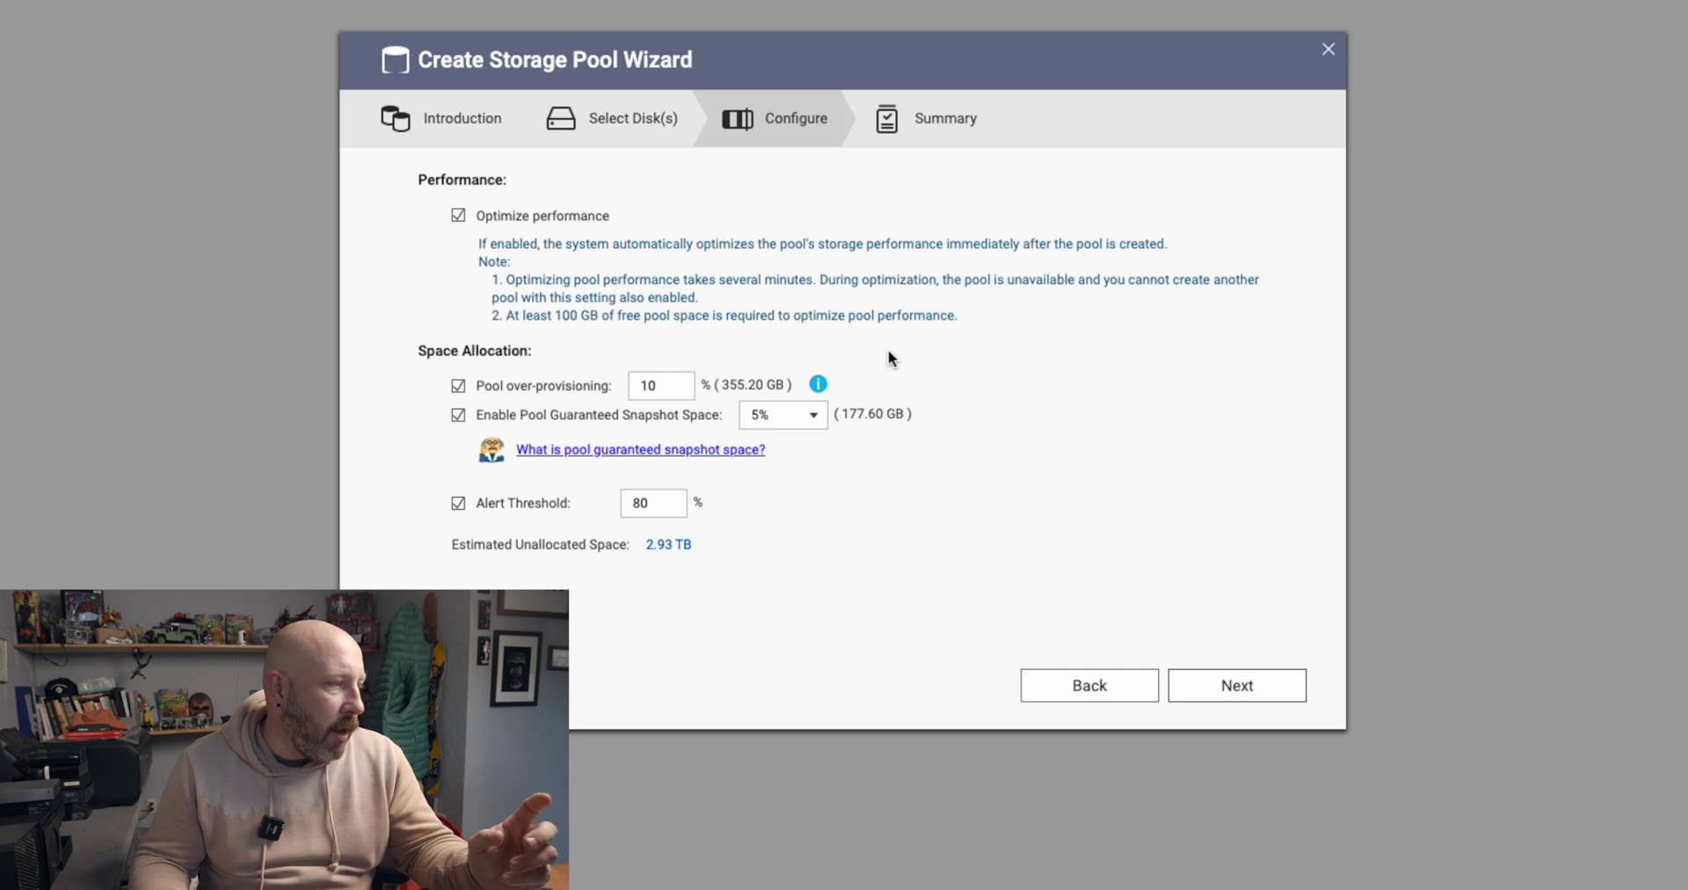
pyautogui.moveTo(667, 503); pyautogui.dragTo(608, 503)
pyautogui.write('95')
pyautogui.click(877, 526)
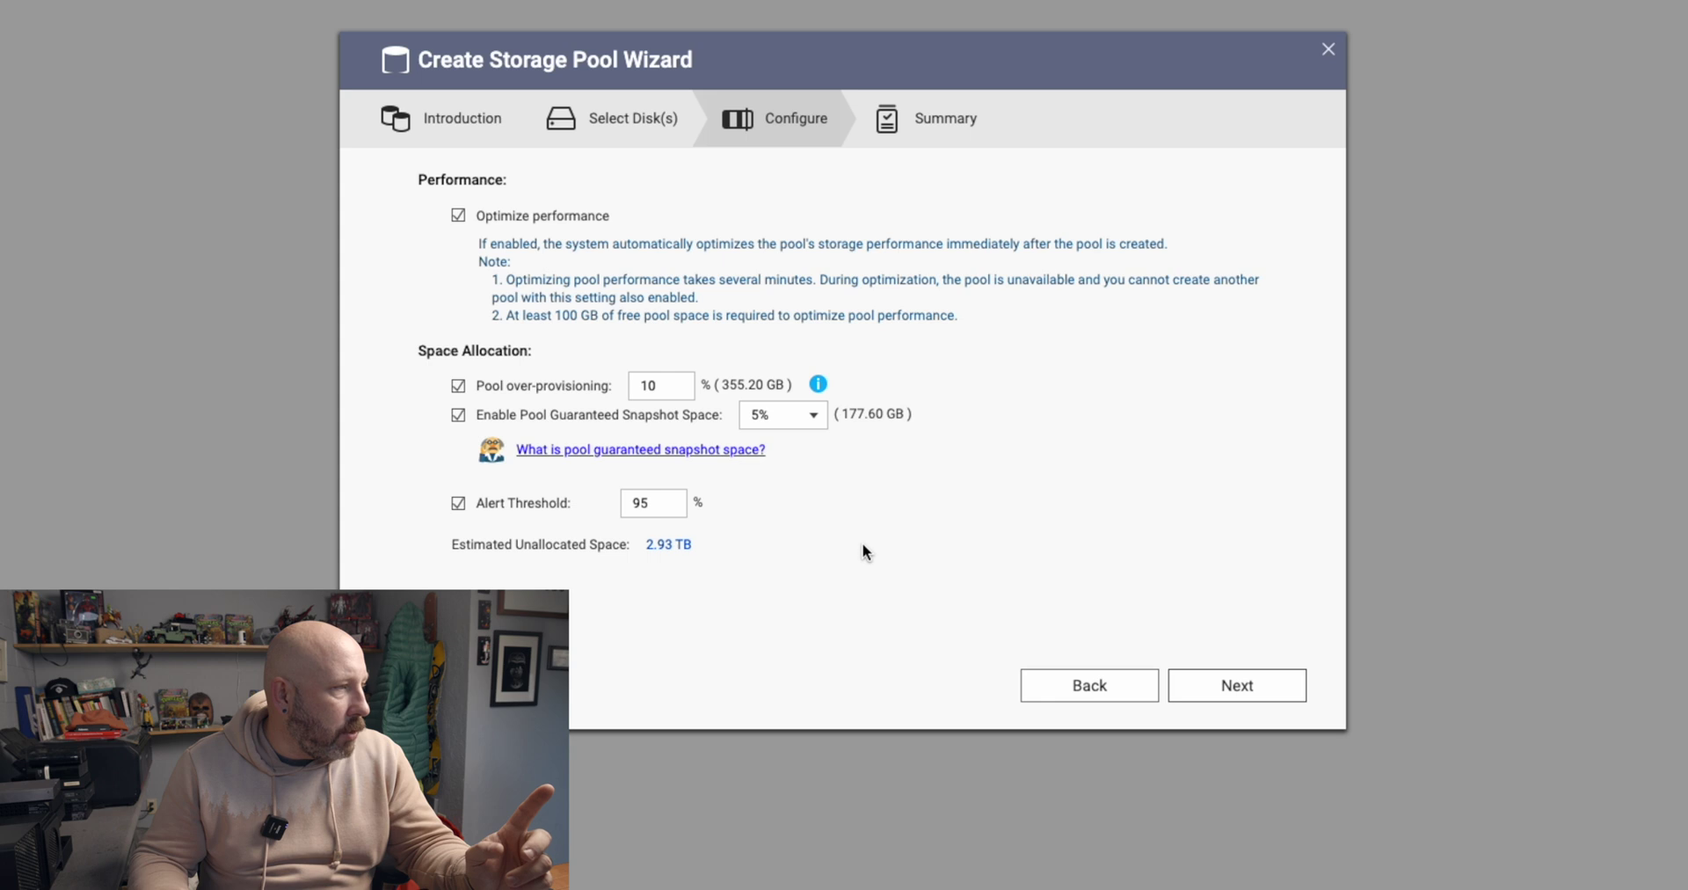
# Create the storage pool, accepting that the selected disks are erased, and expand the new pool in the storage list
pyautogui.click(1219, 696)
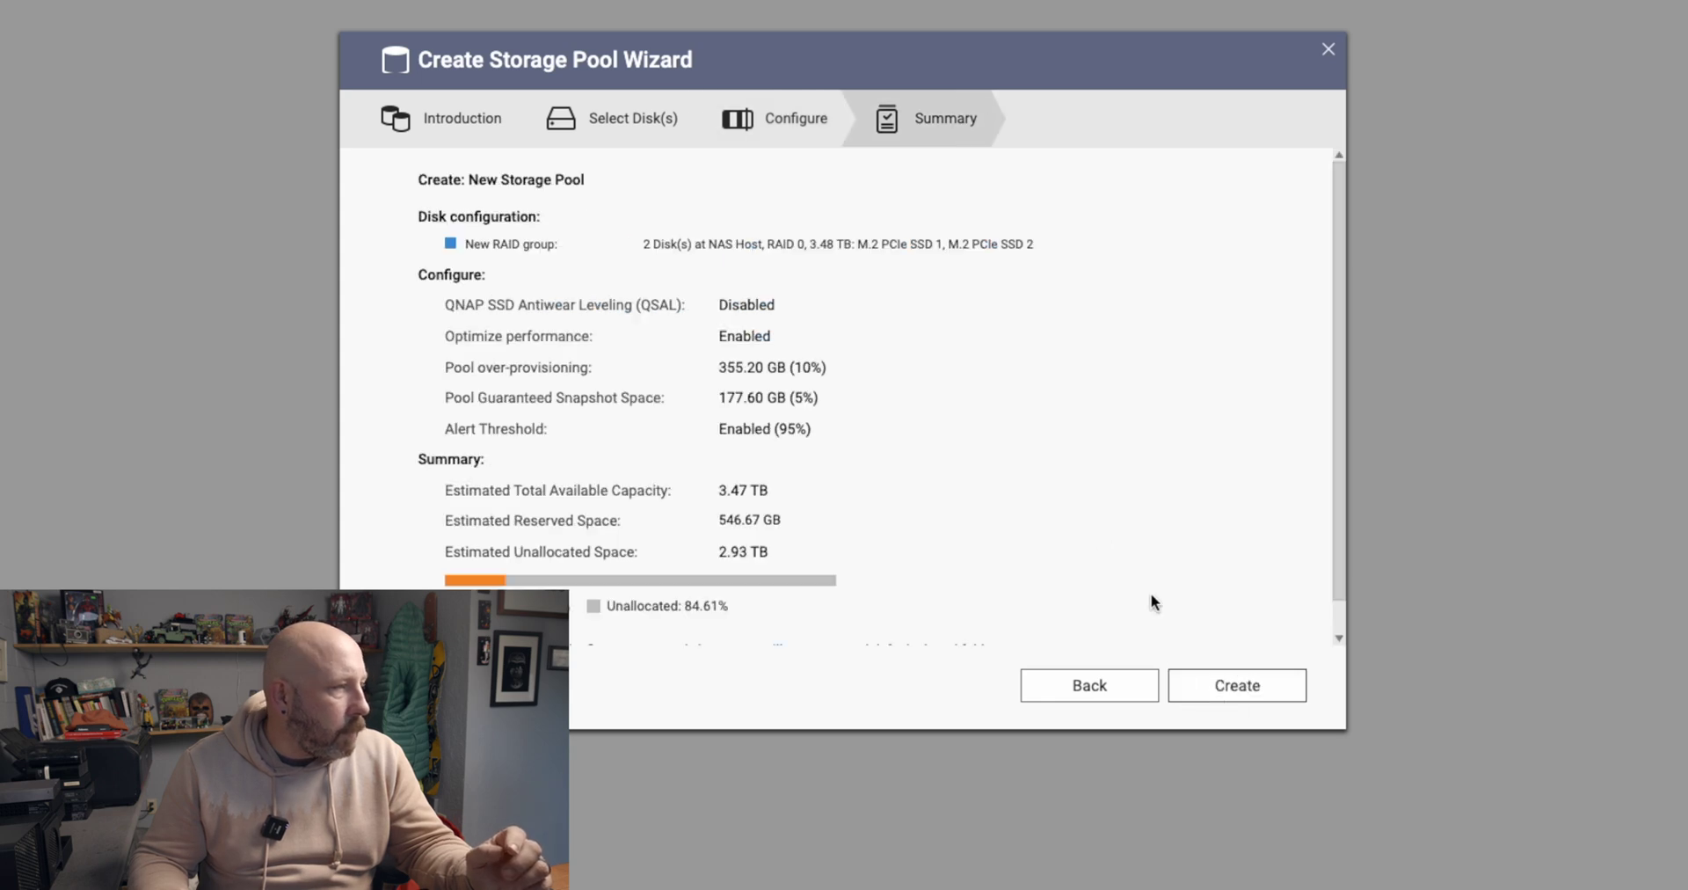
pyautogui.click(1238, 691)
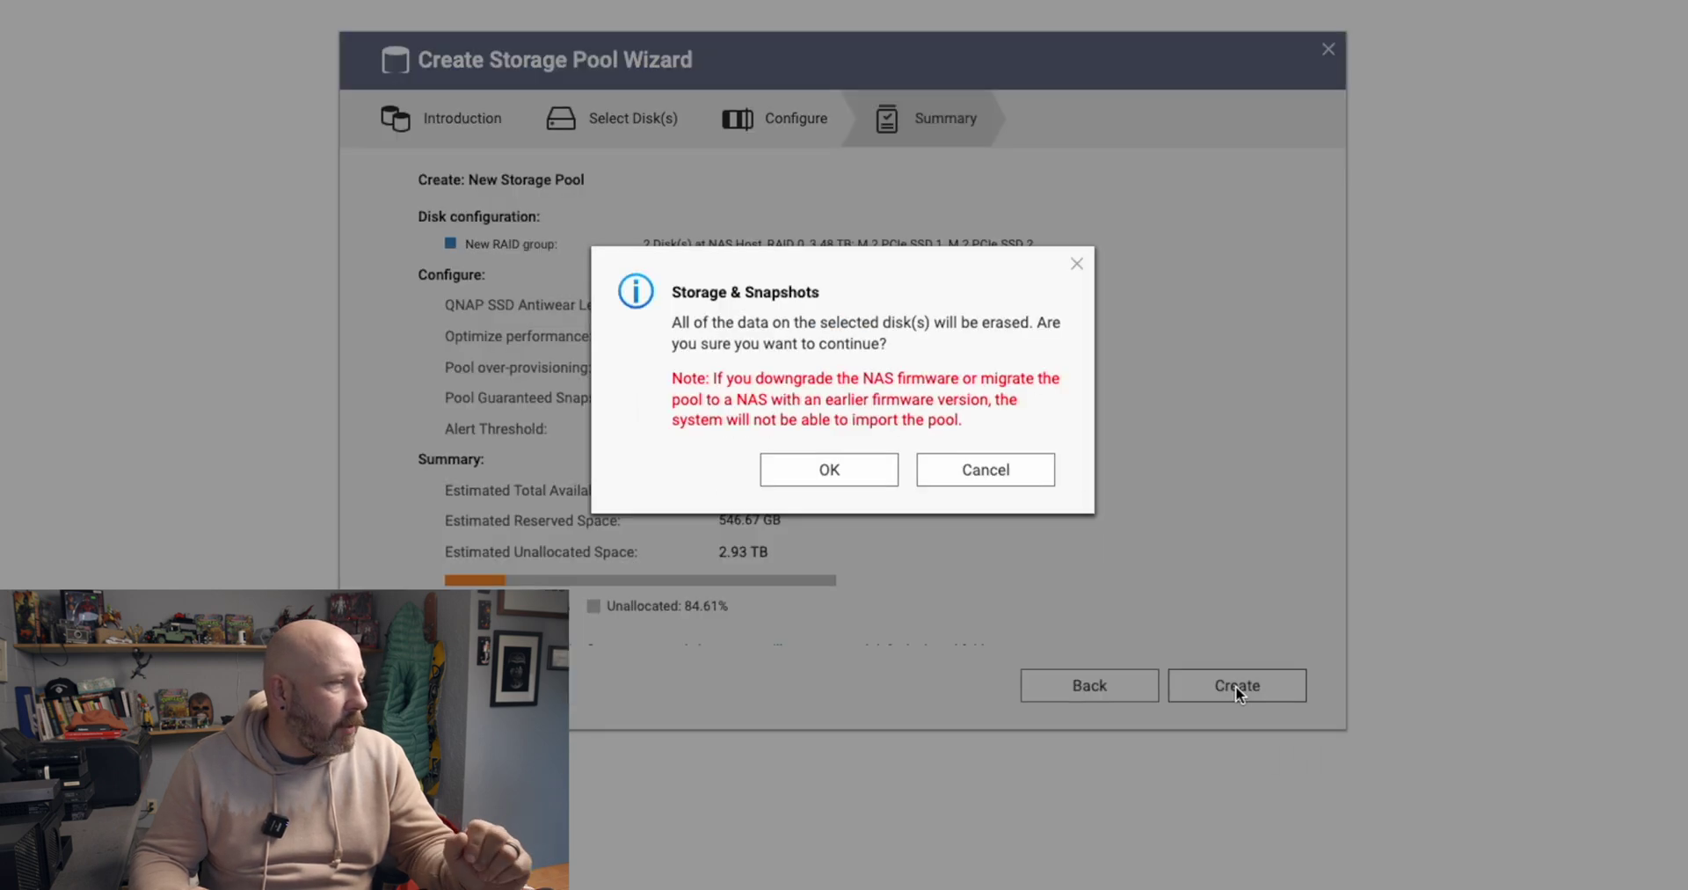
pyautogui.click(854, 472)
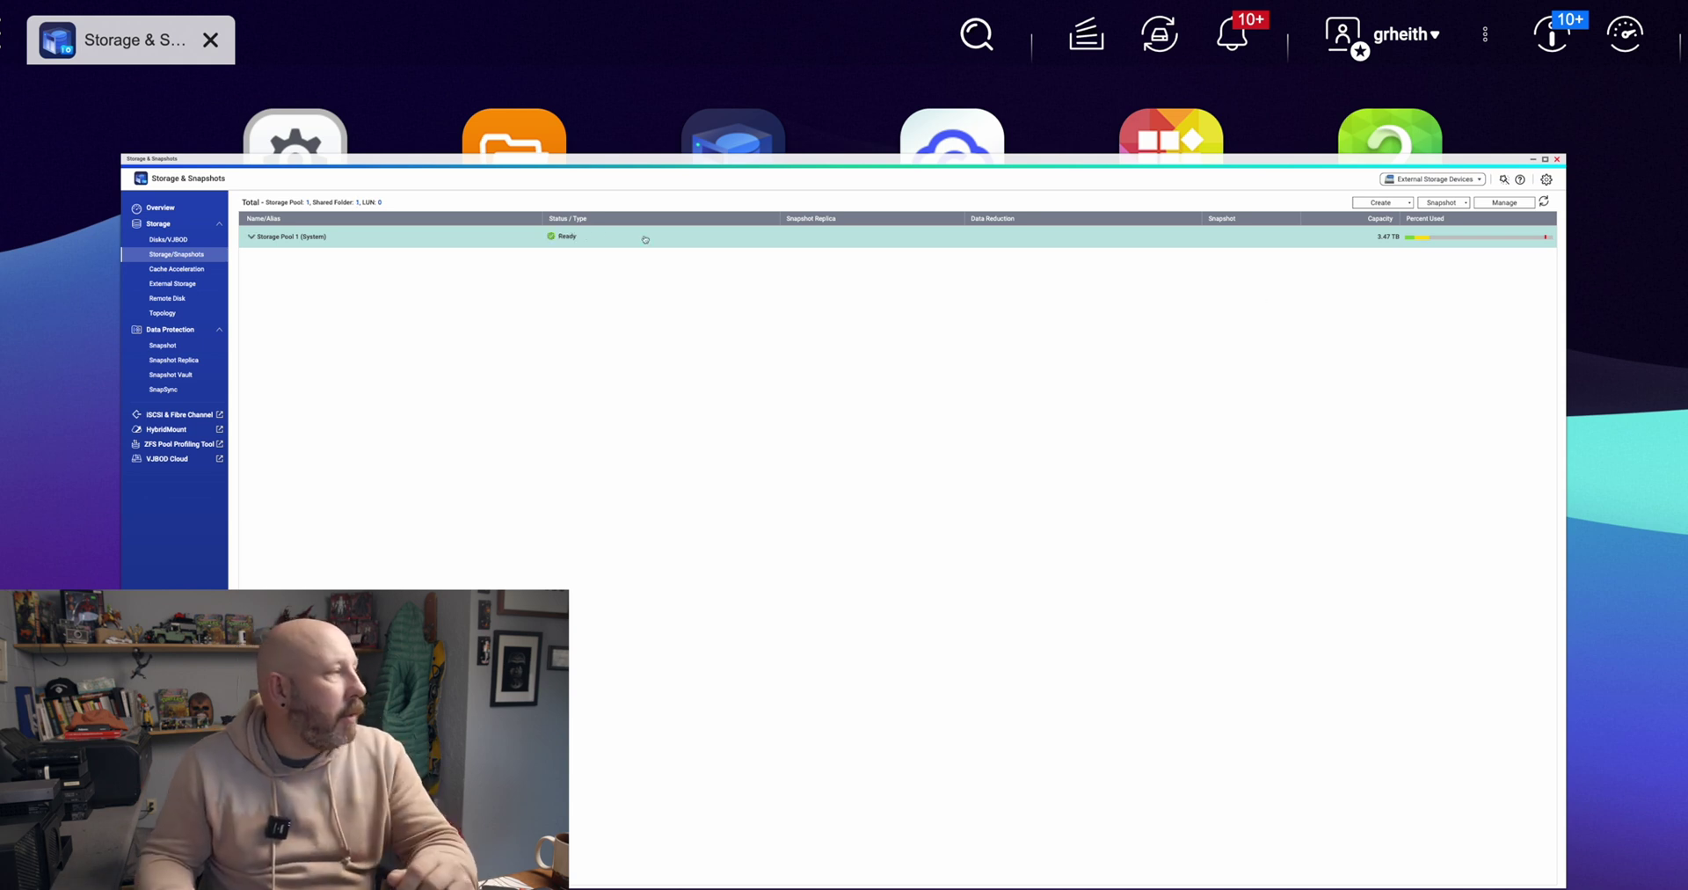
pyautogui.click(291, 237)
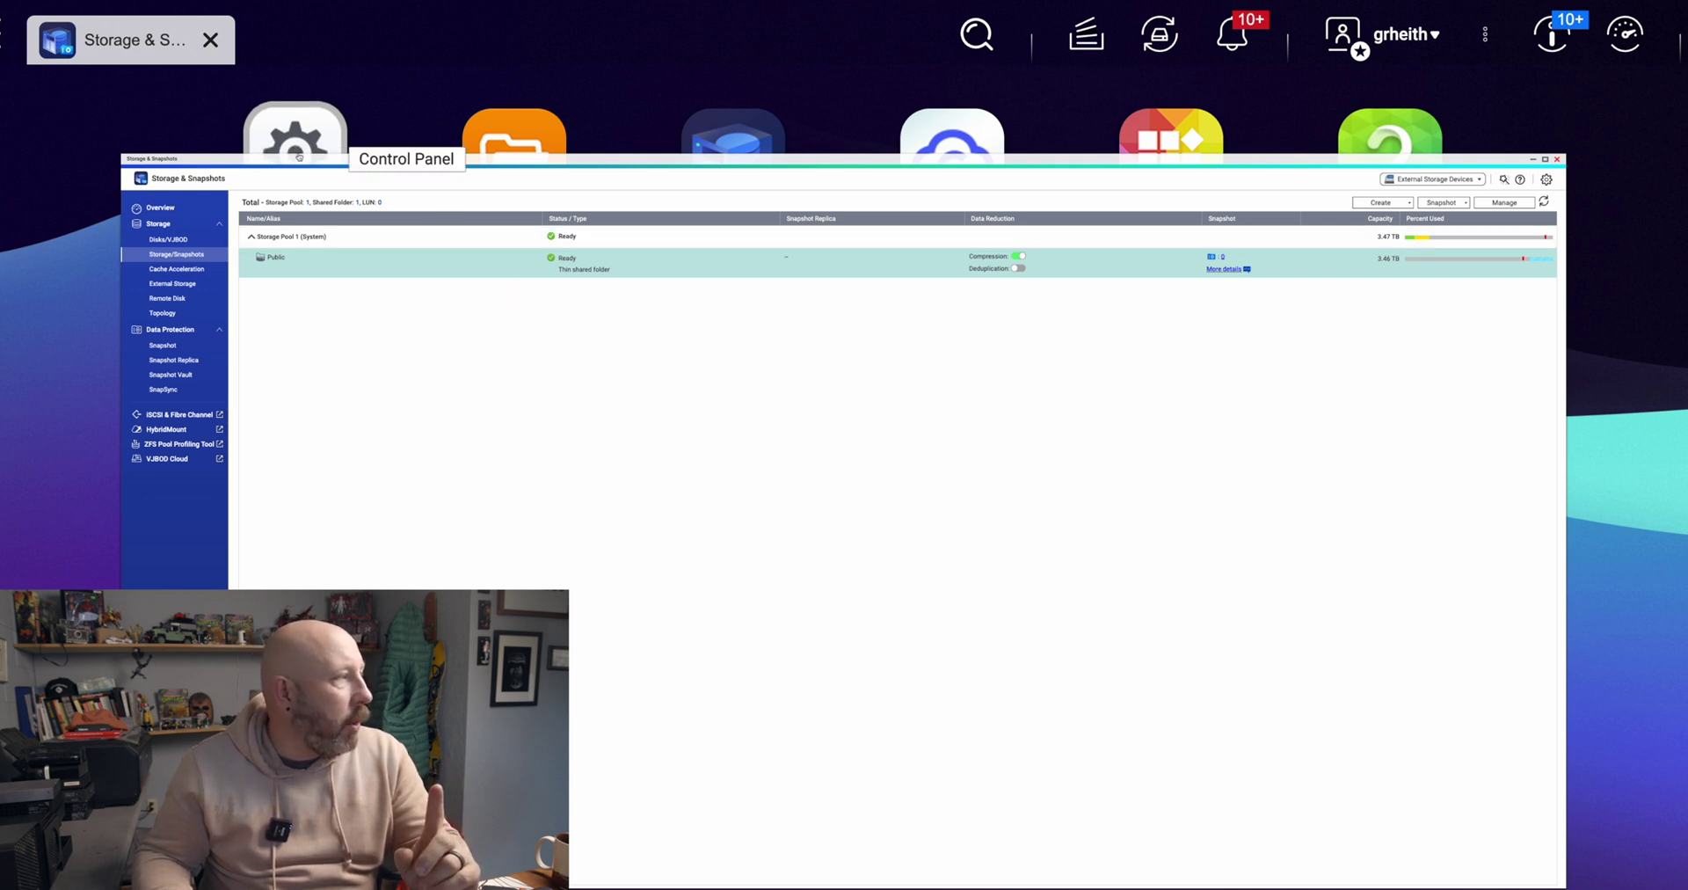
# Close Storage & Snapshots and start a new shared folder named Scratch from the Control Panel's shared folder settings
pyautogui.click(1558, 159)
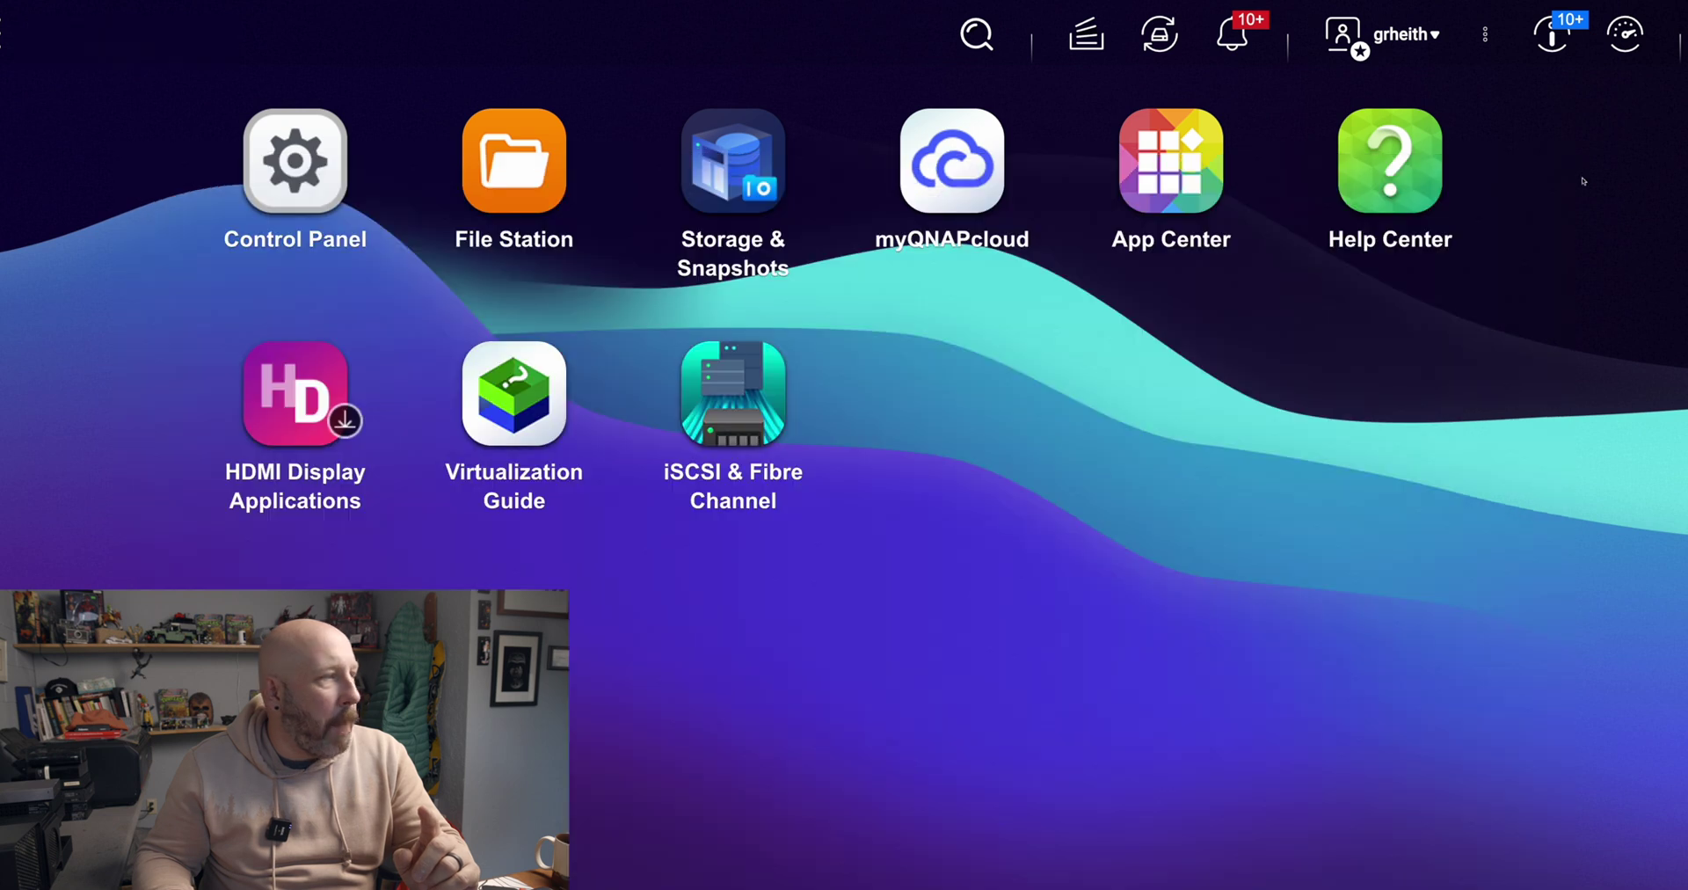
pyautogui.click(291, 171)
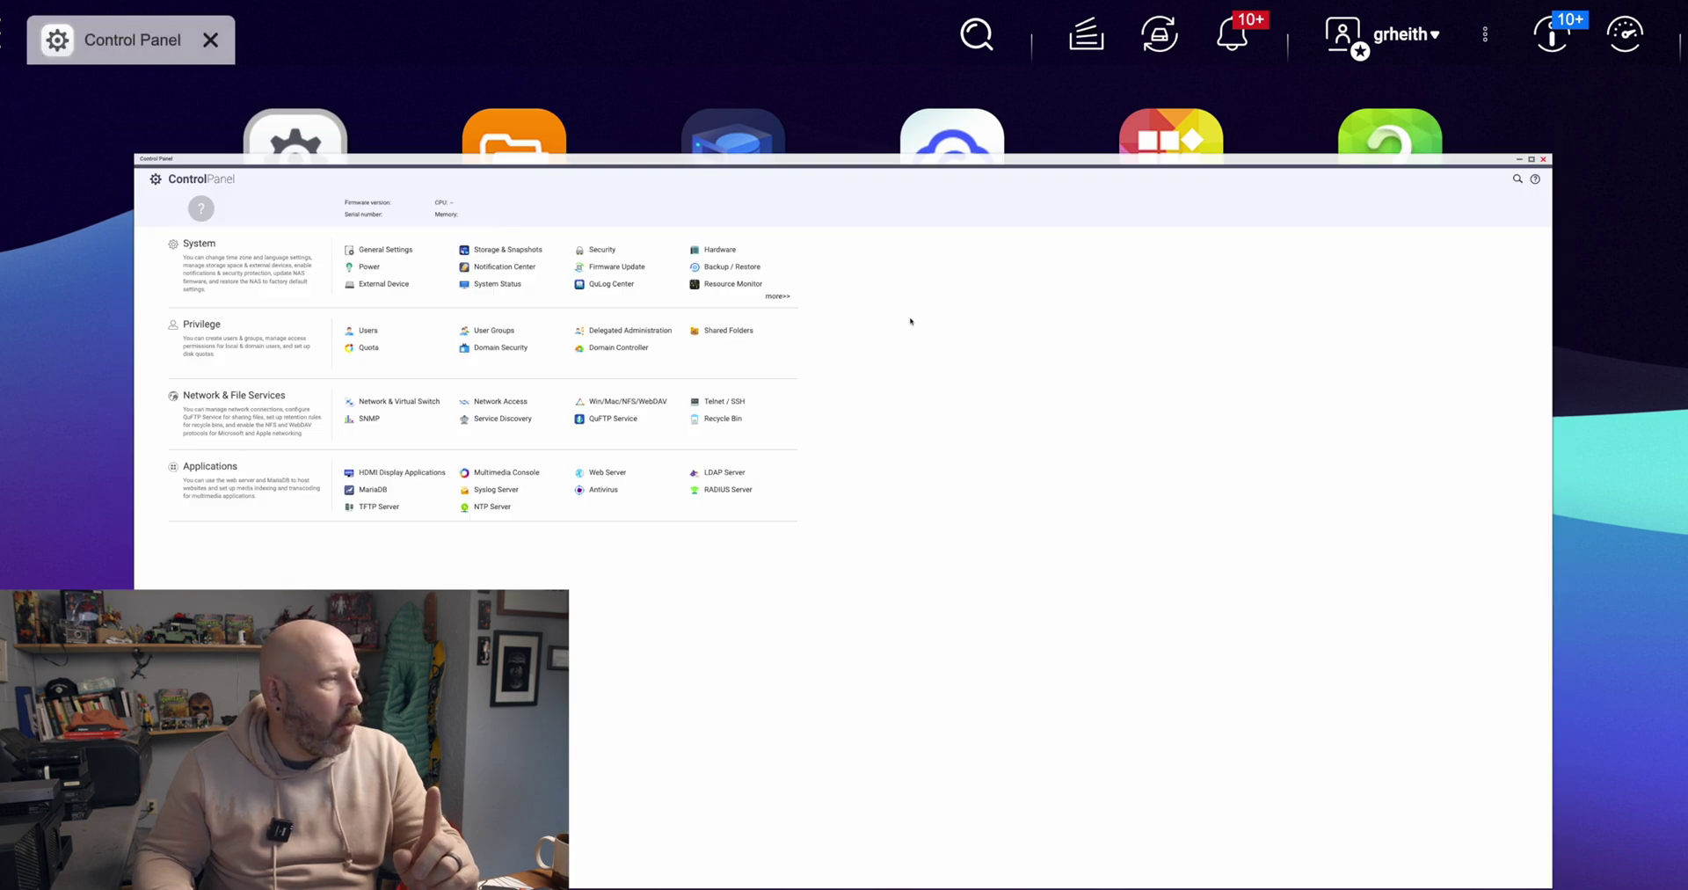
pyautogui.click(729, 330)
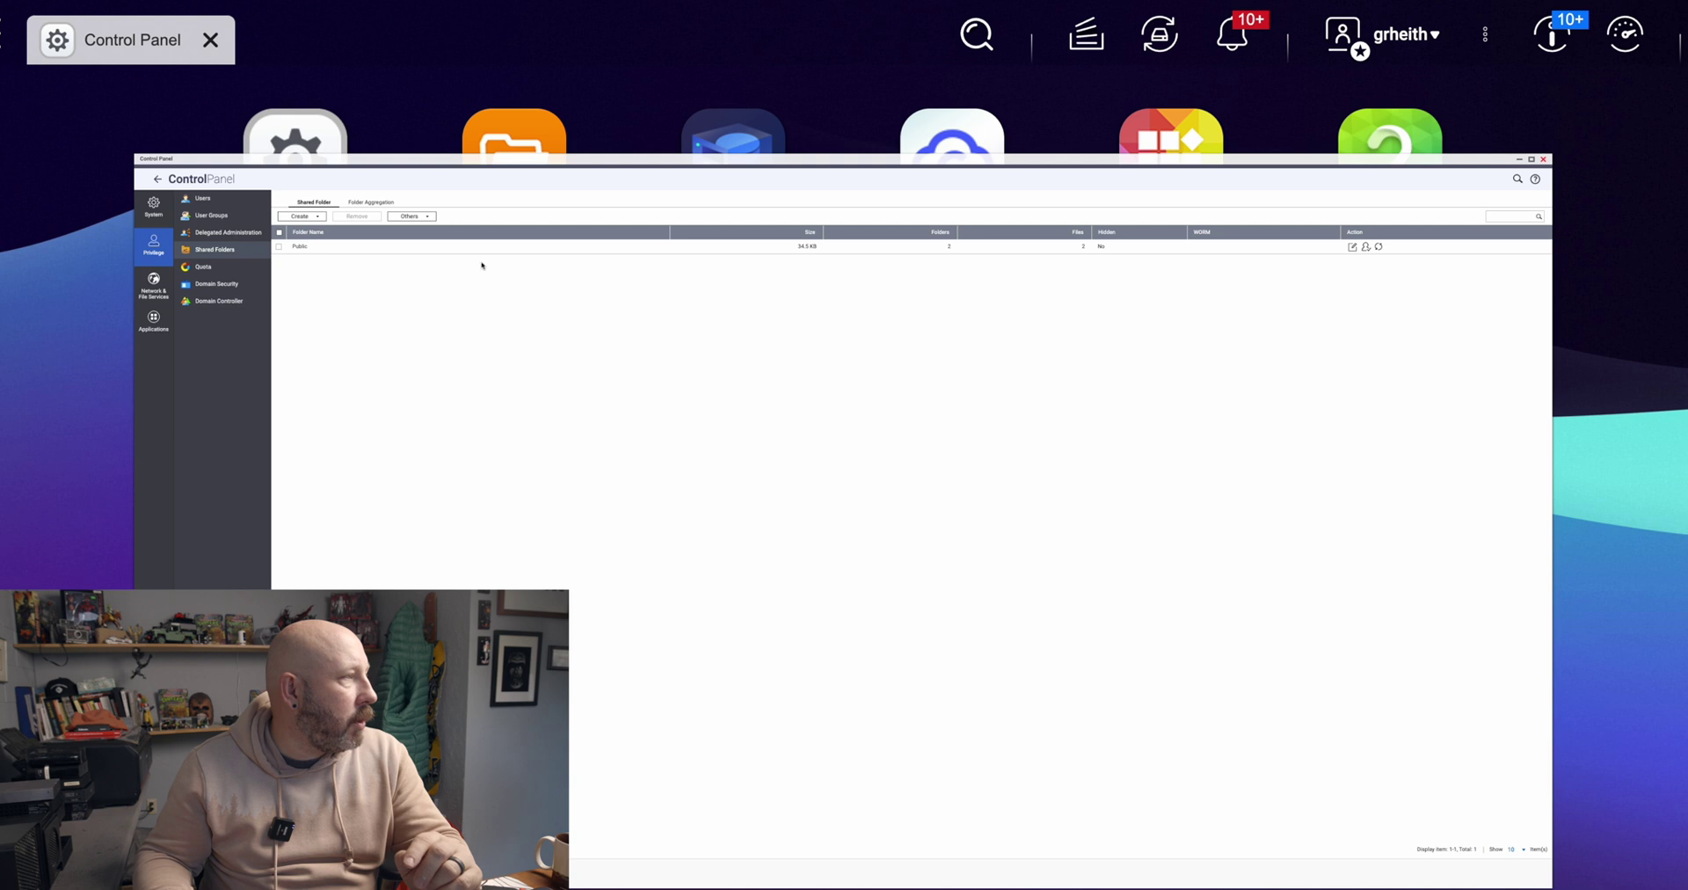
pyautogui.click(304, 216)
pyautogui.click(331, 234)
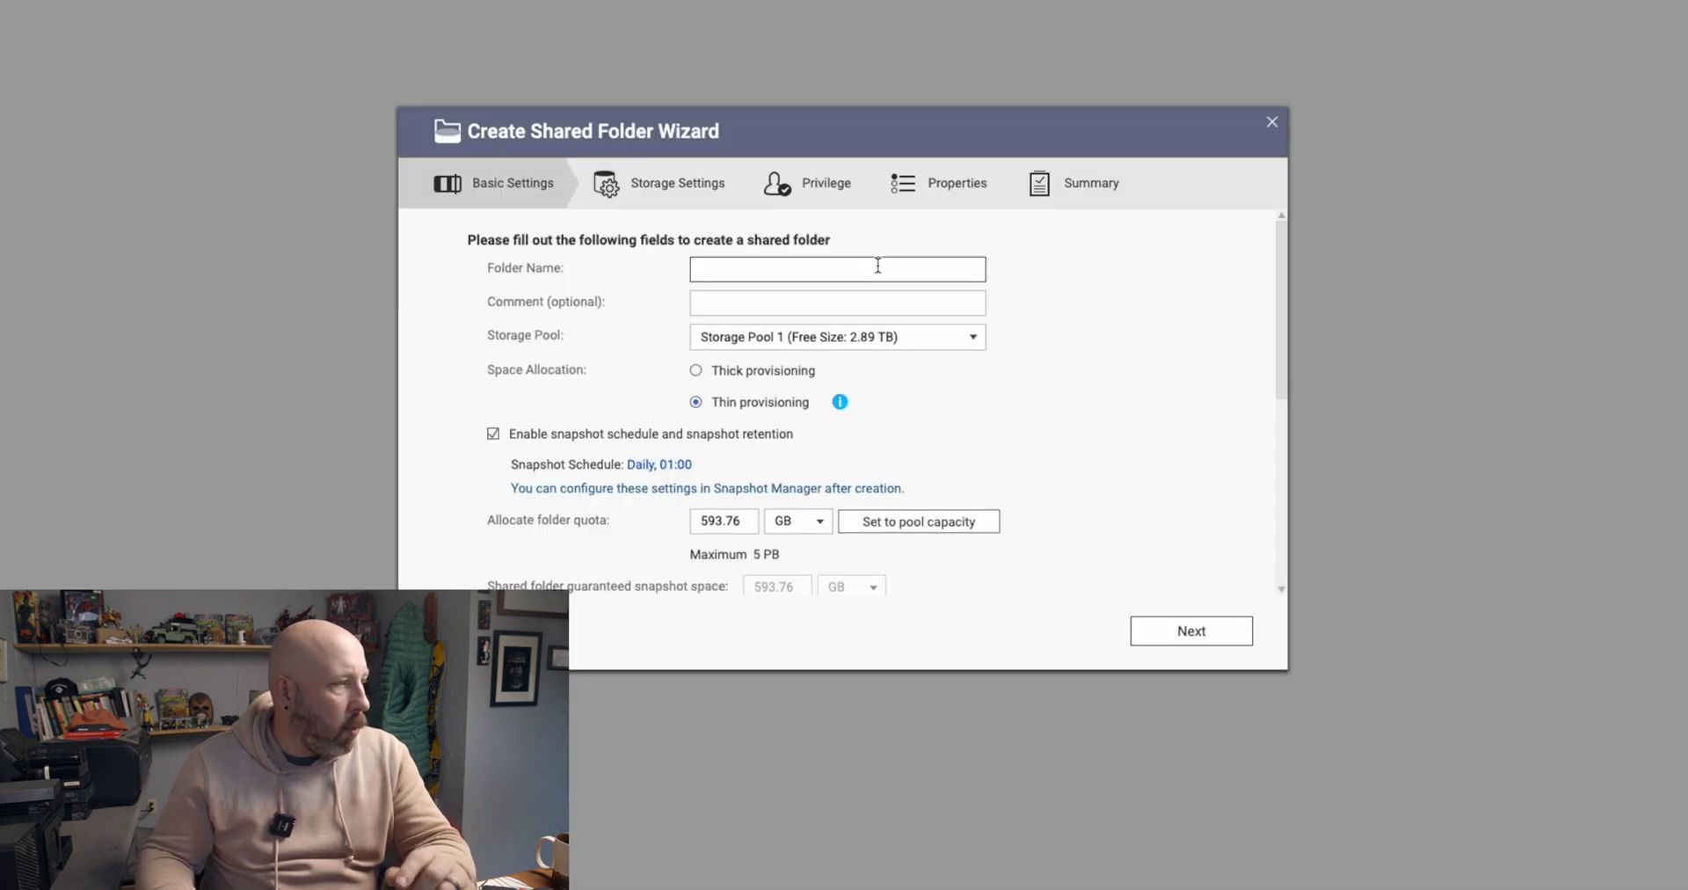
pyautogui.write('S')
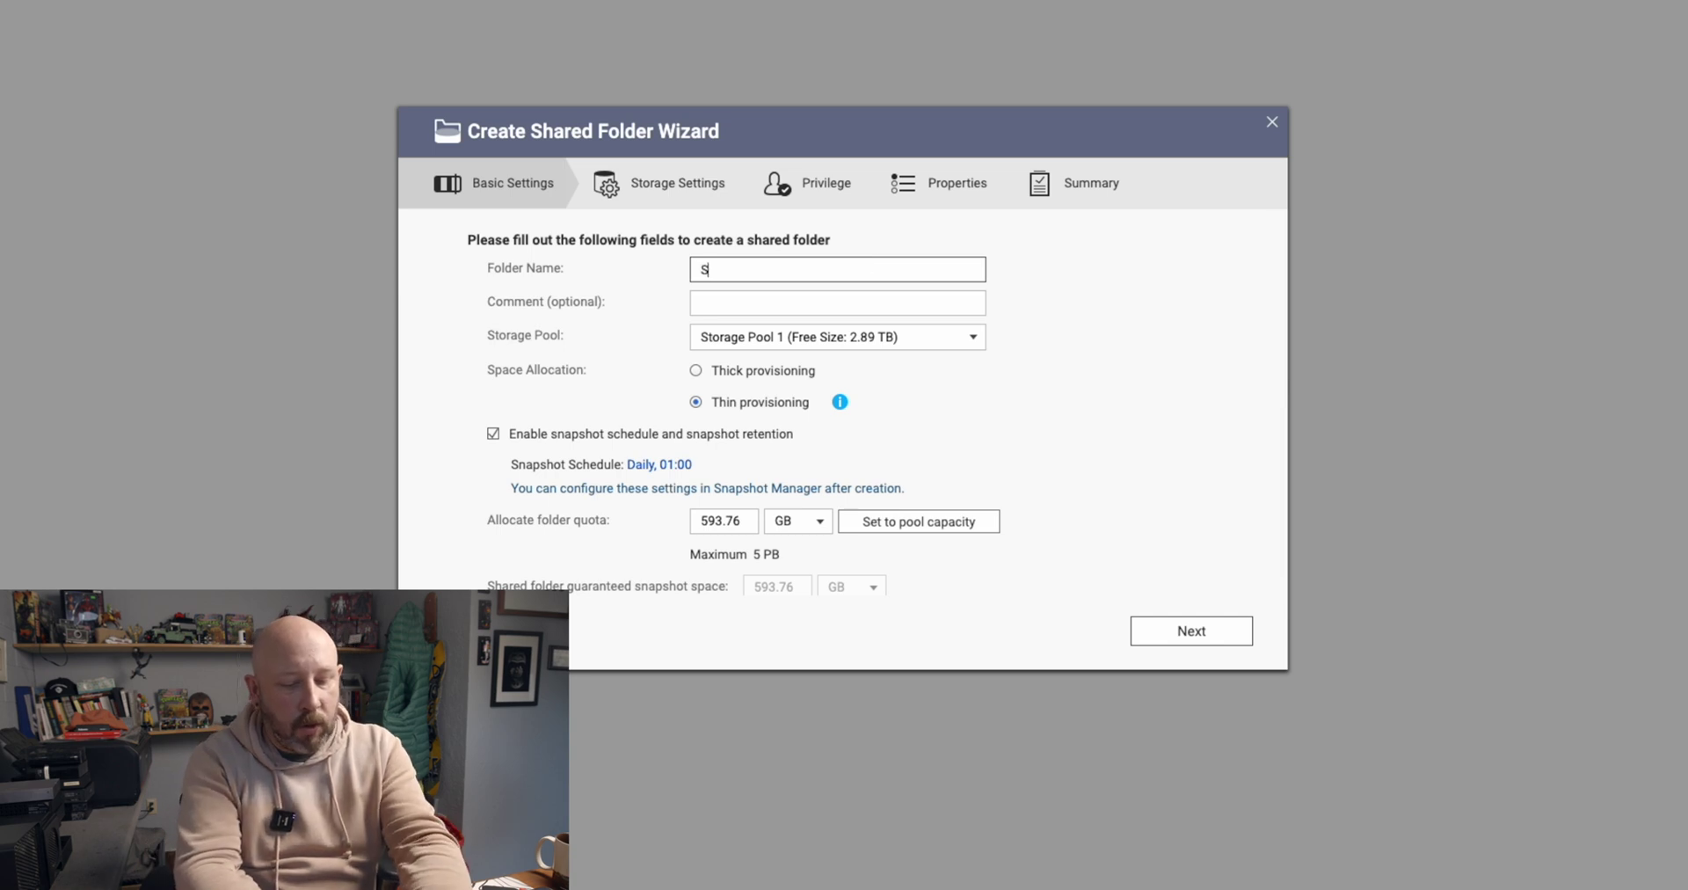
pyautogui.write('cratch')
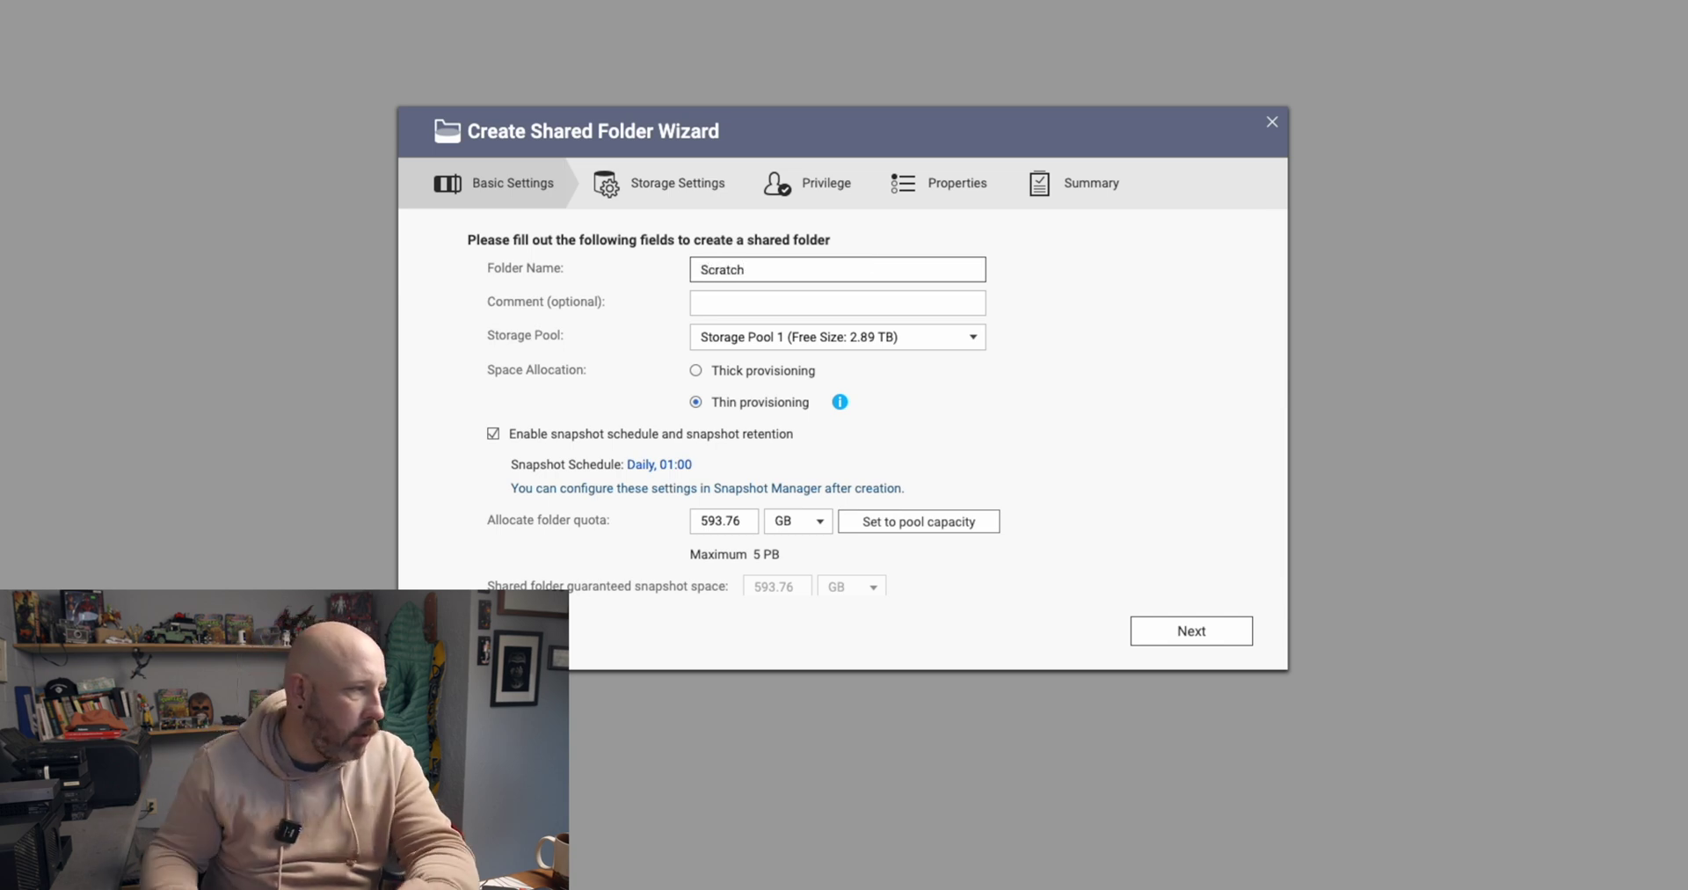
# Assign the folder to Storage Pool 1 with thick provisioning and read the explanation of the provisioning types
pyautogui.click(883, 337)
pyautogui.click(868, 356)
pyautogui.click(781, 376)
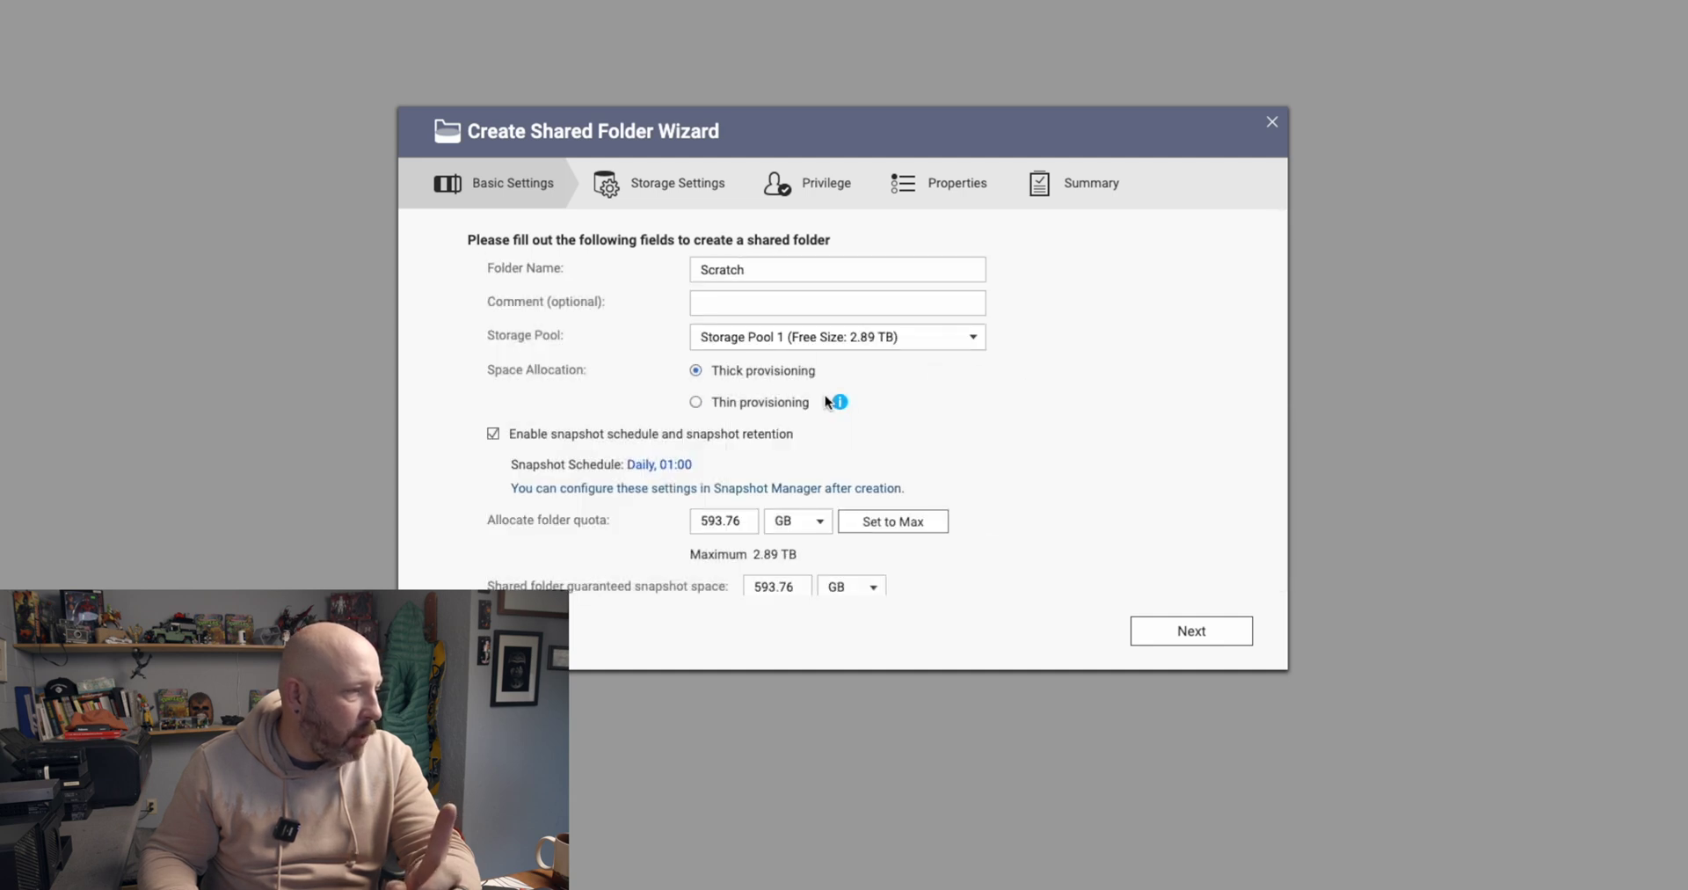
pyautogui.click(839, 404)
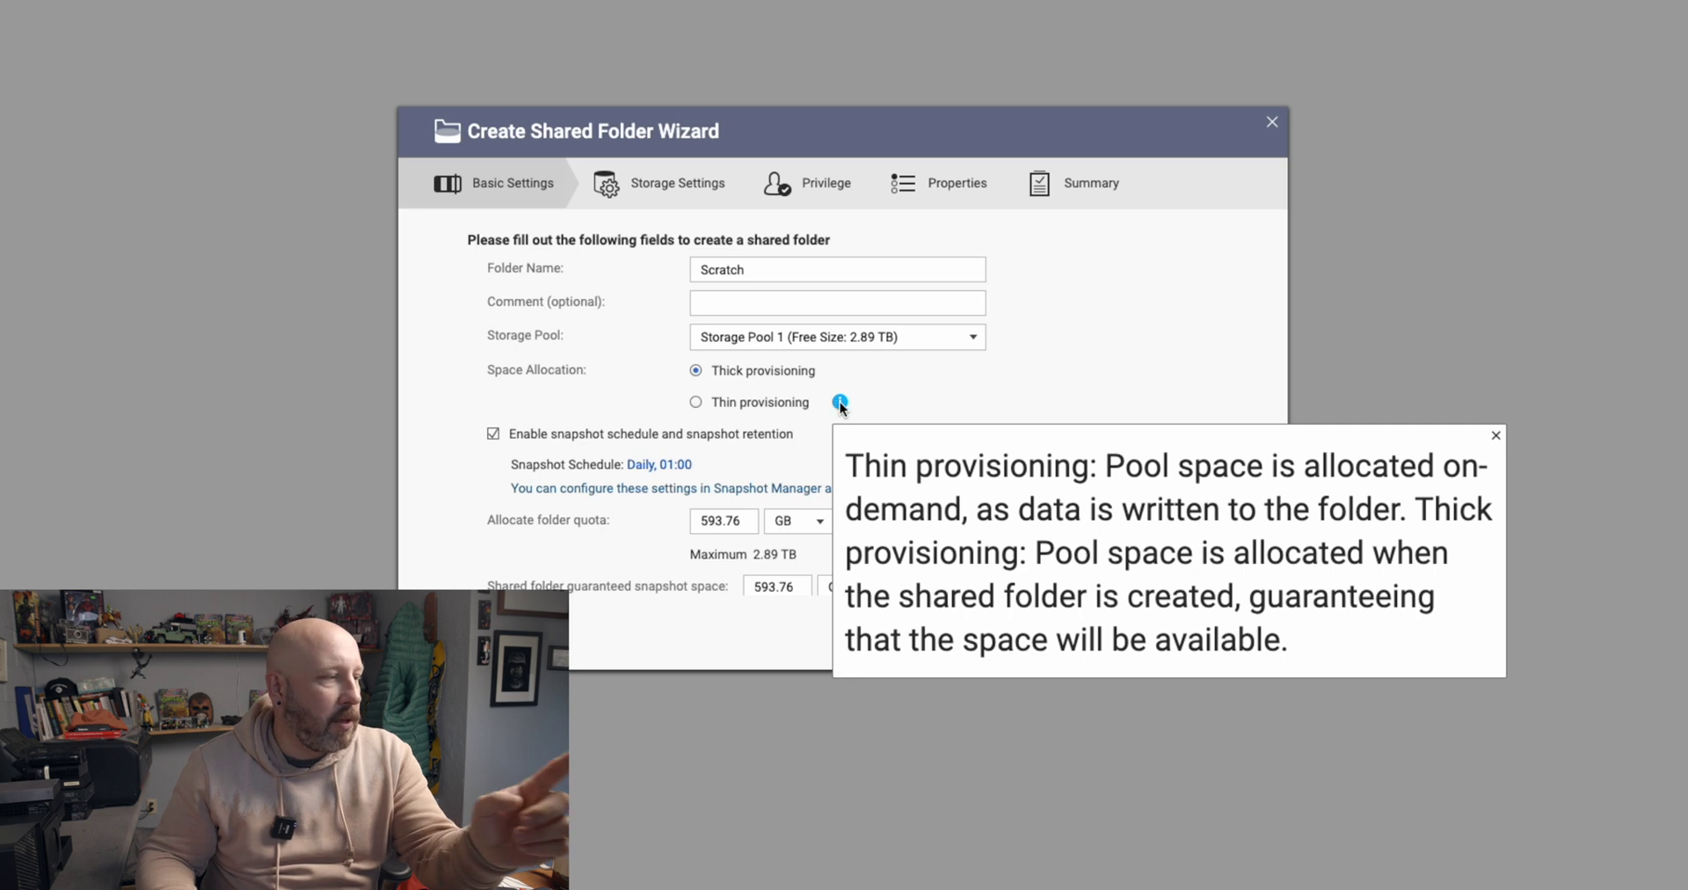
pyautogui.click(886, 400)
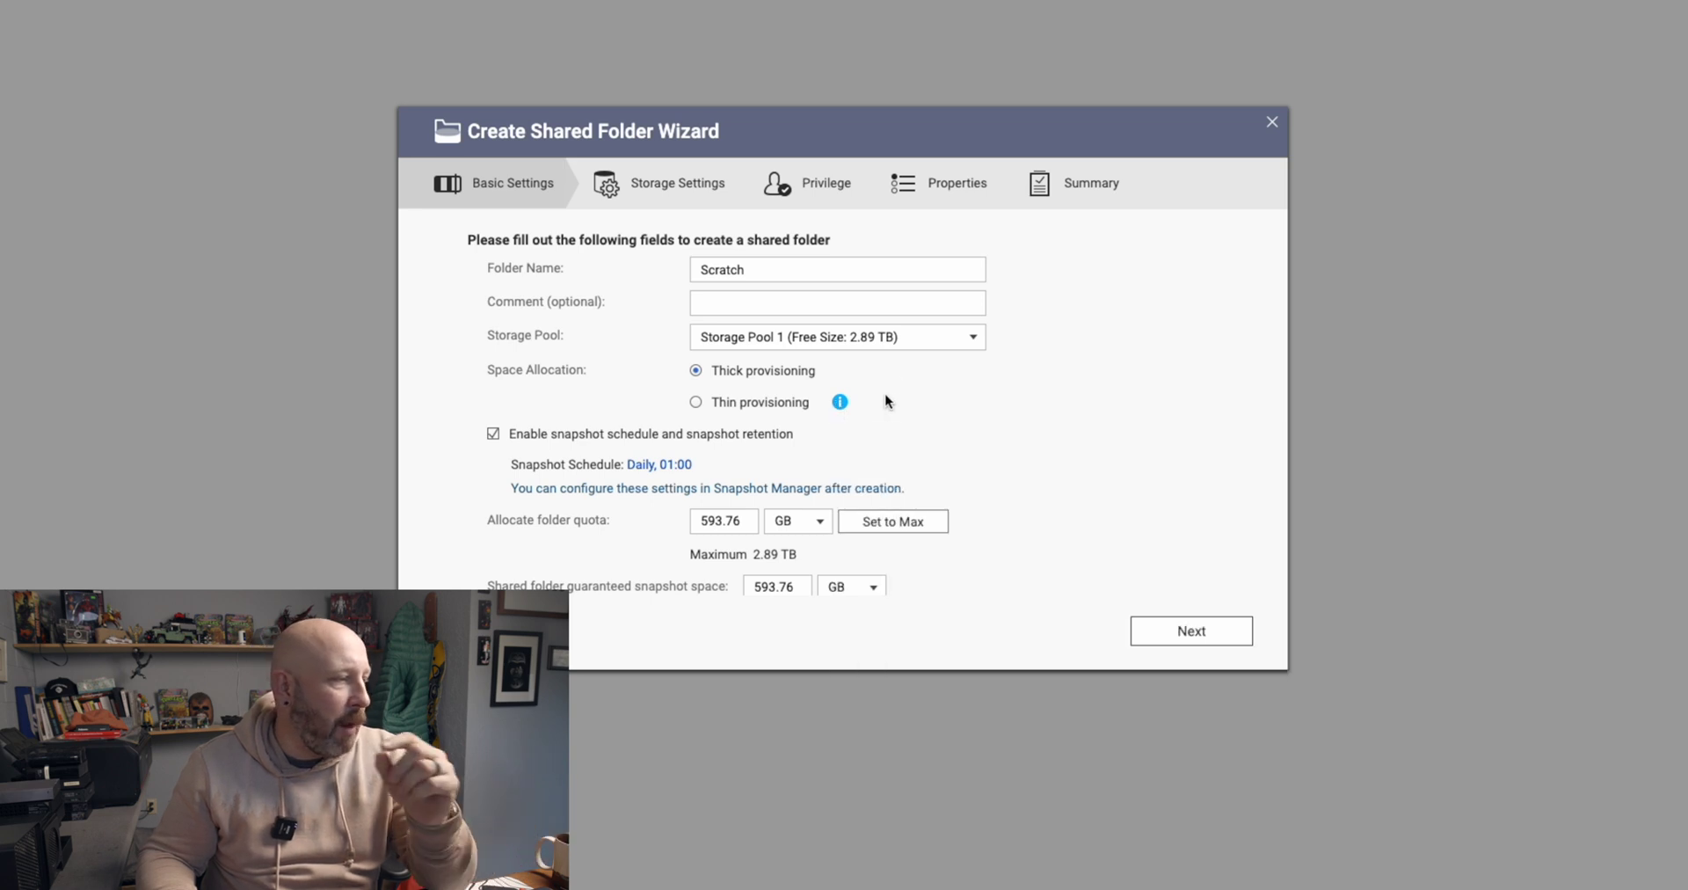
# Allocate the maximum quota to the Scratch folder, accept the pool space warning, and reduce the quota to 2.75 TB
pyautogui.click(892, 524)
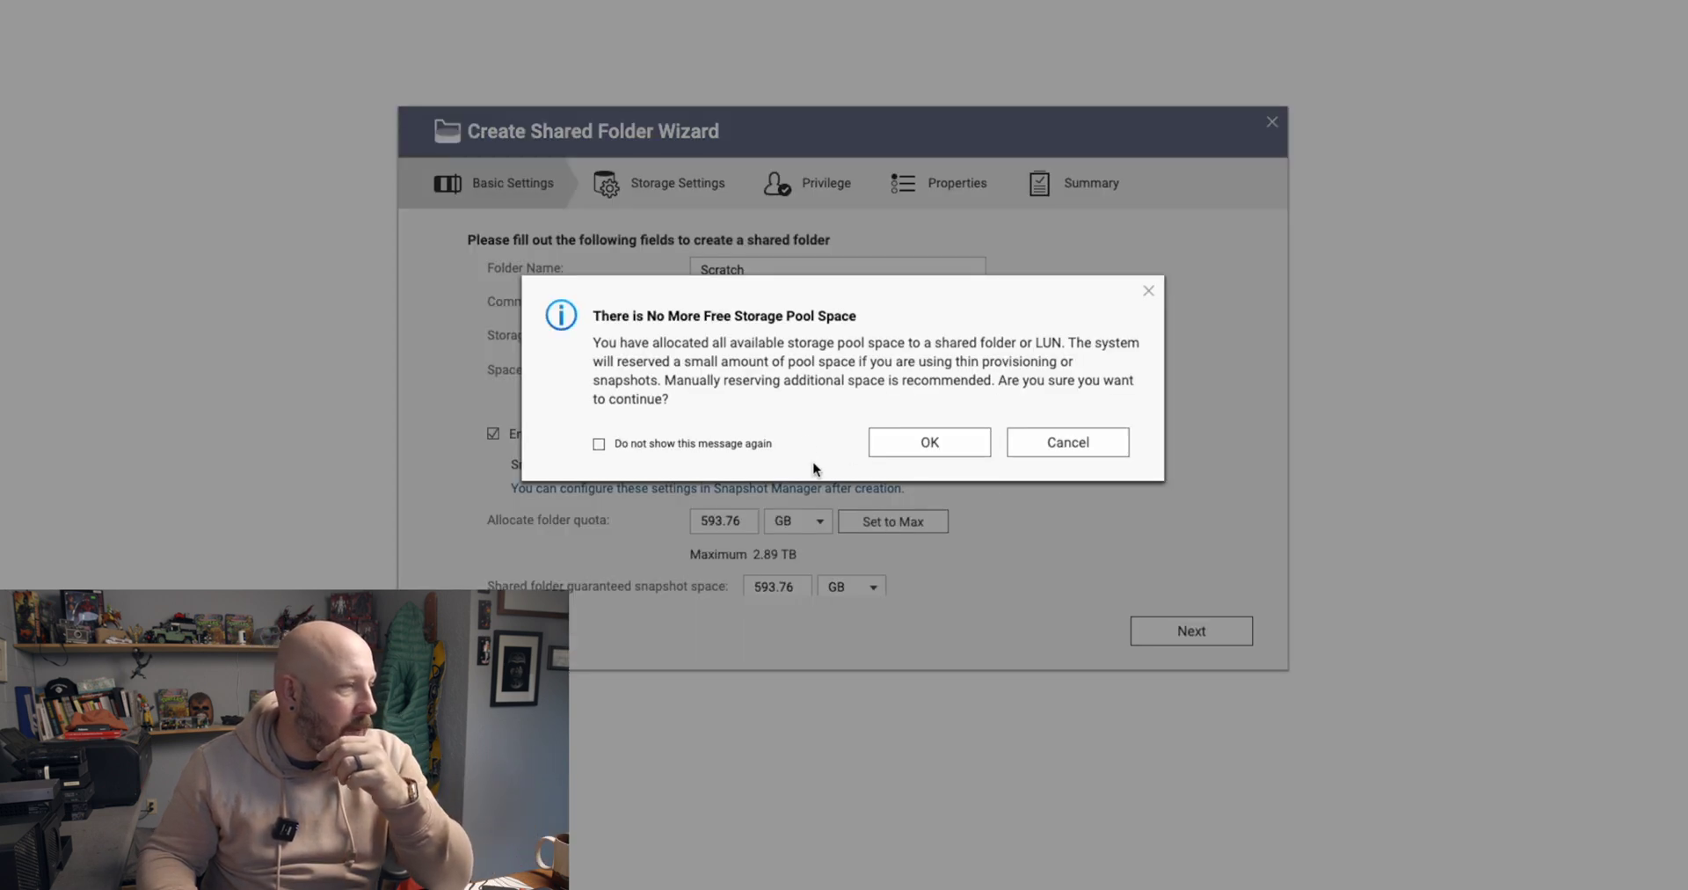
pyautogui.click(939, 439)
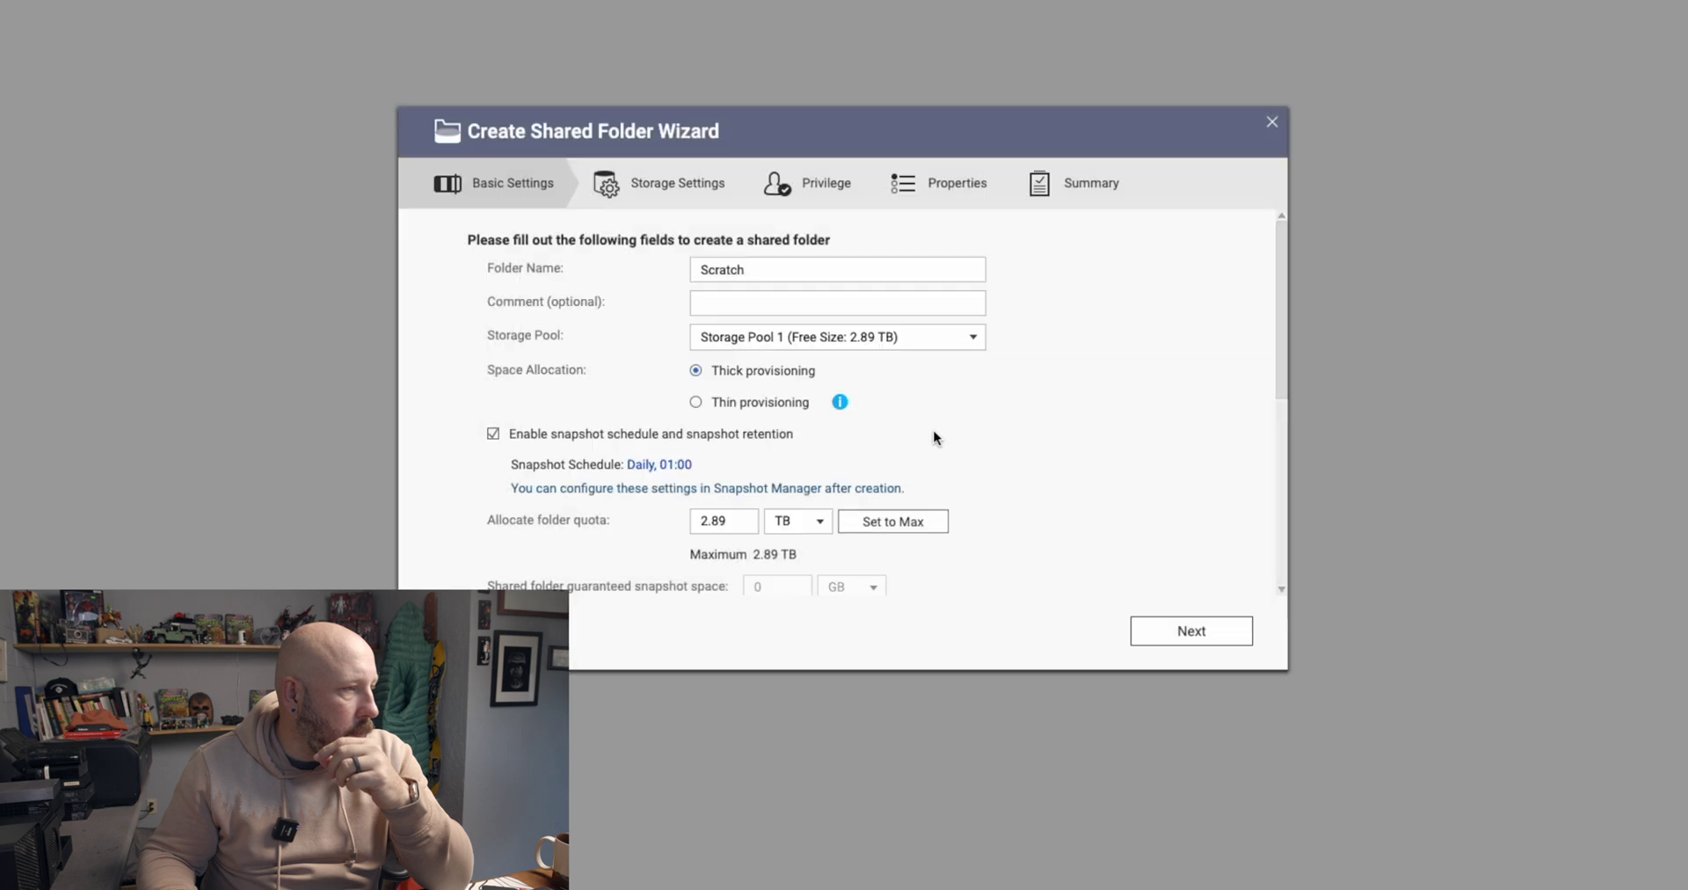
pyautogui.click(714, 522)
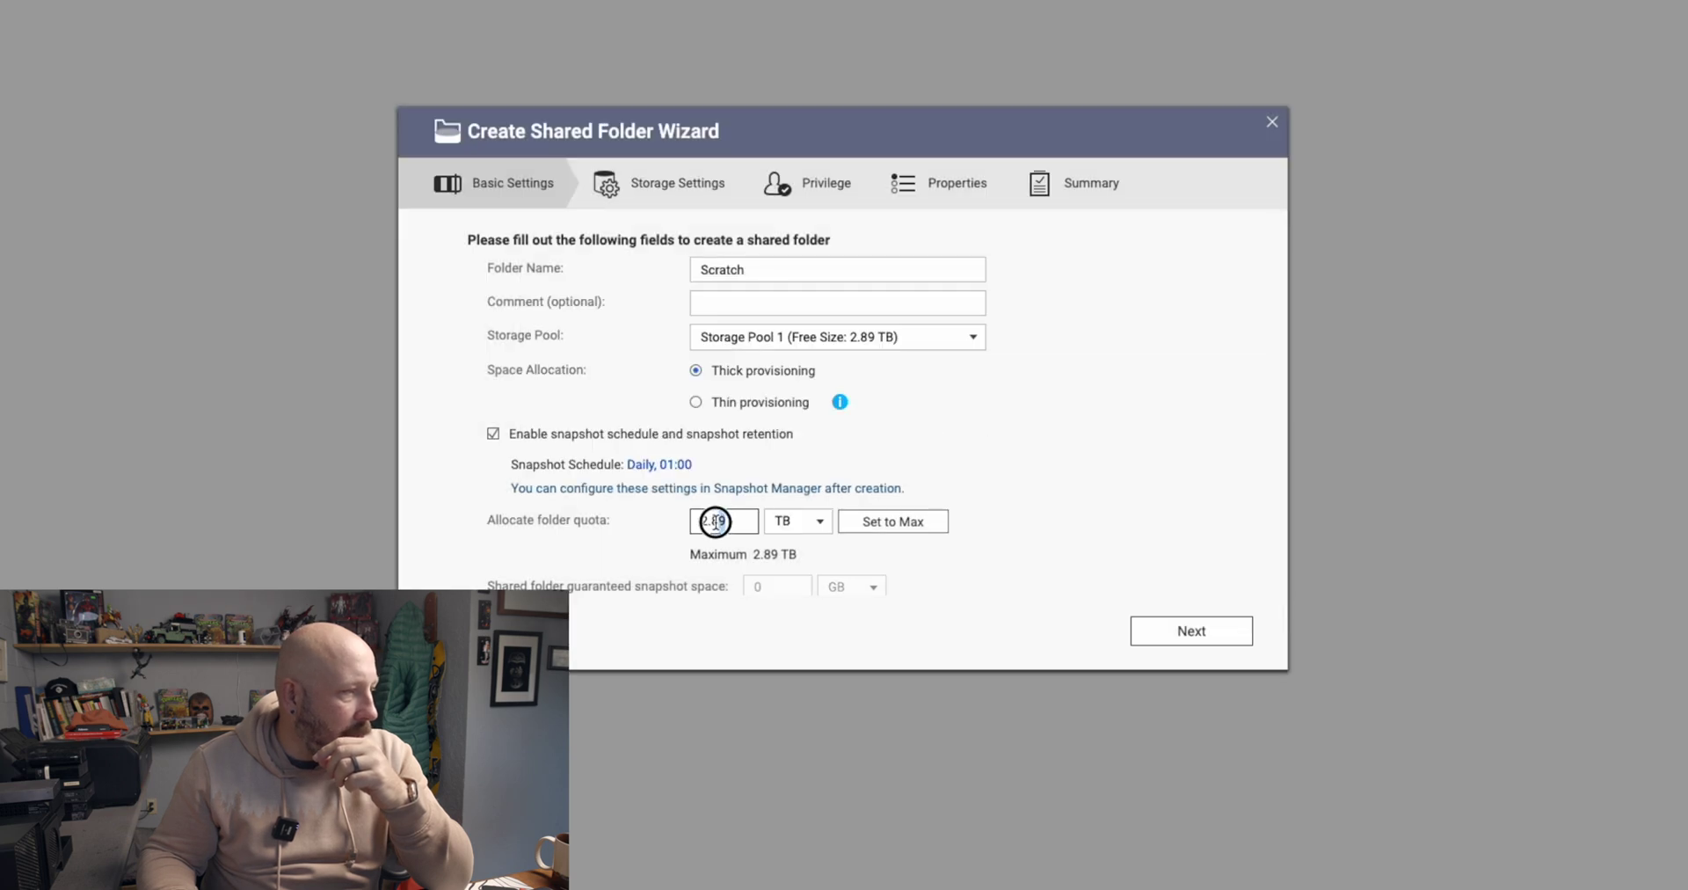
pyautogui.press('BackSpace')
pyautogui.press('BackSpace')
pyautogui.write('75')
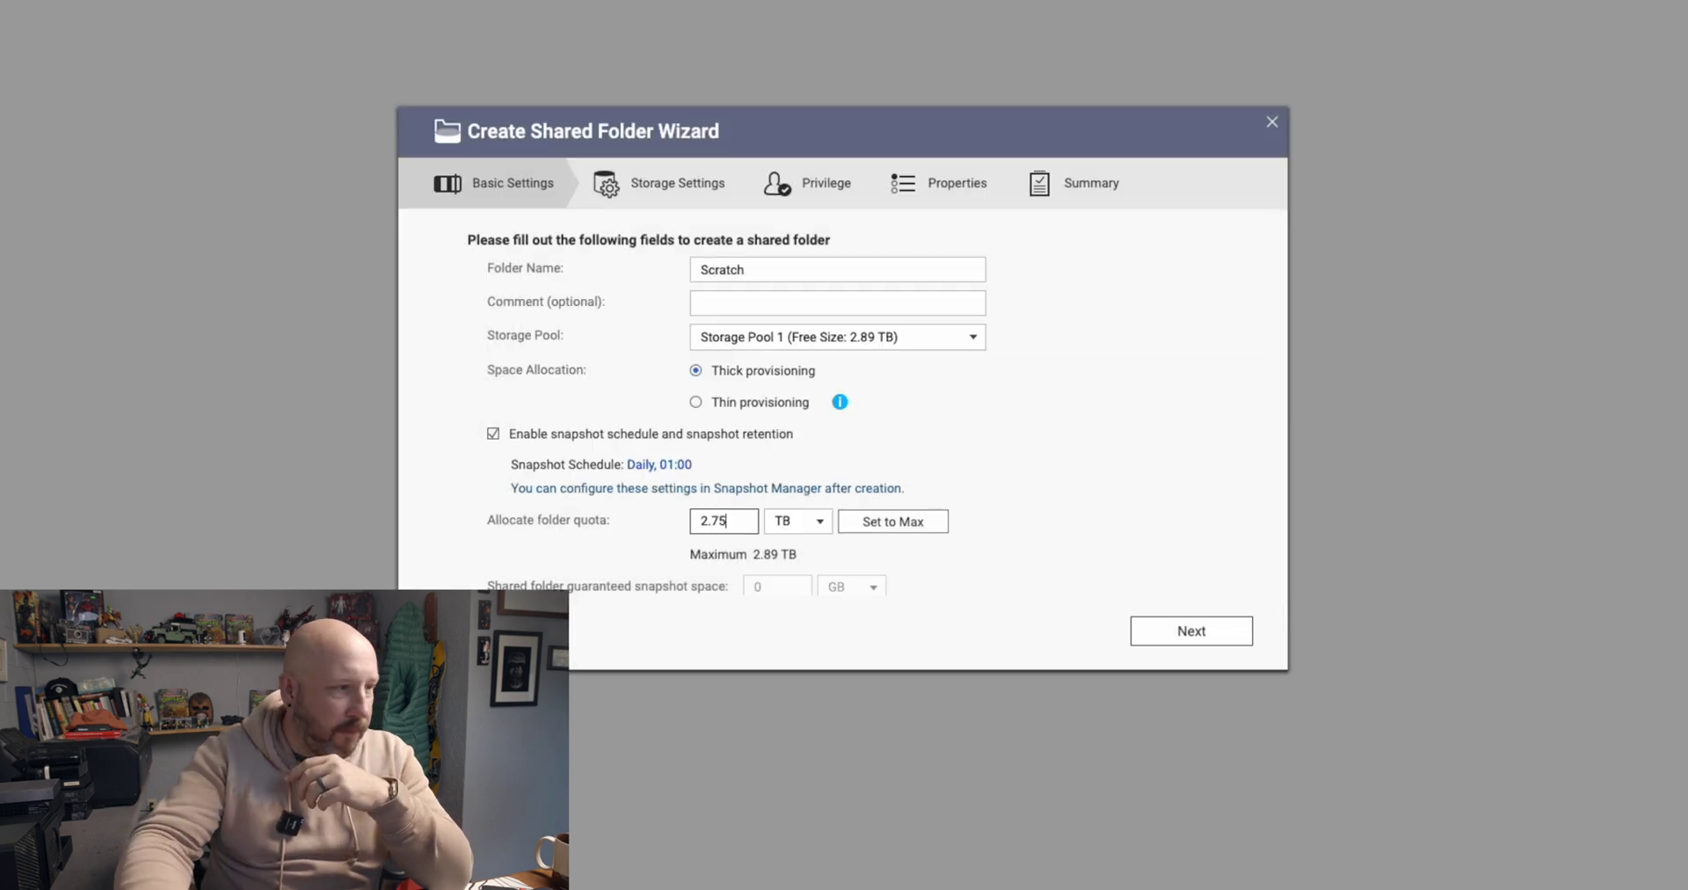
pyautogui.click(1022, 483)
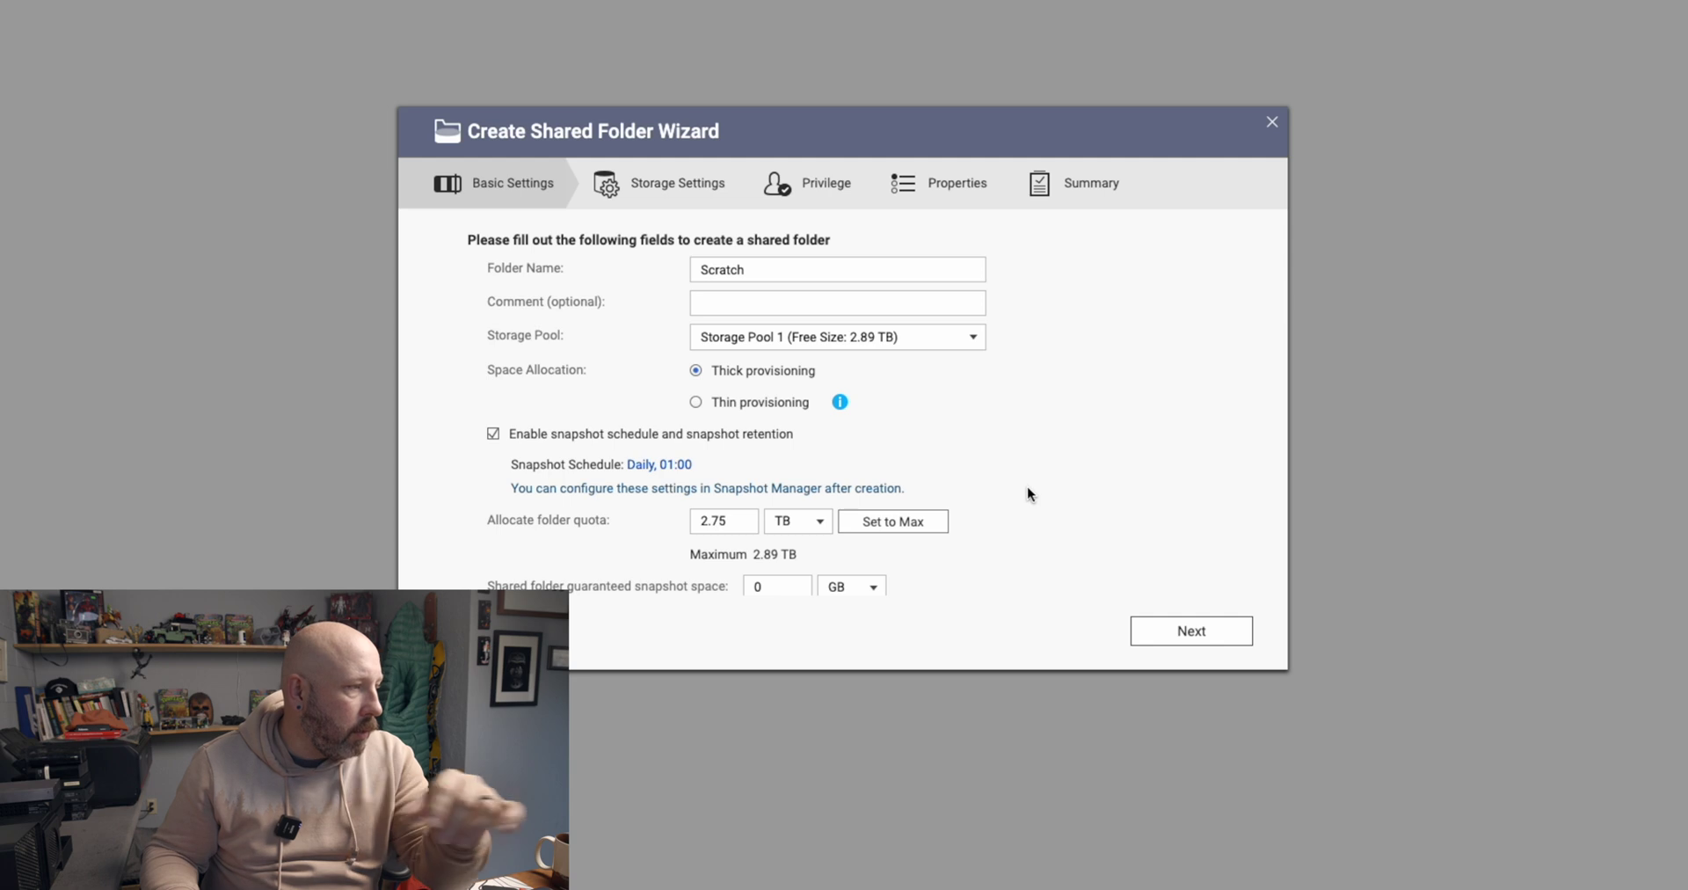
pyautogui.scroll(-1, 1030, 488)
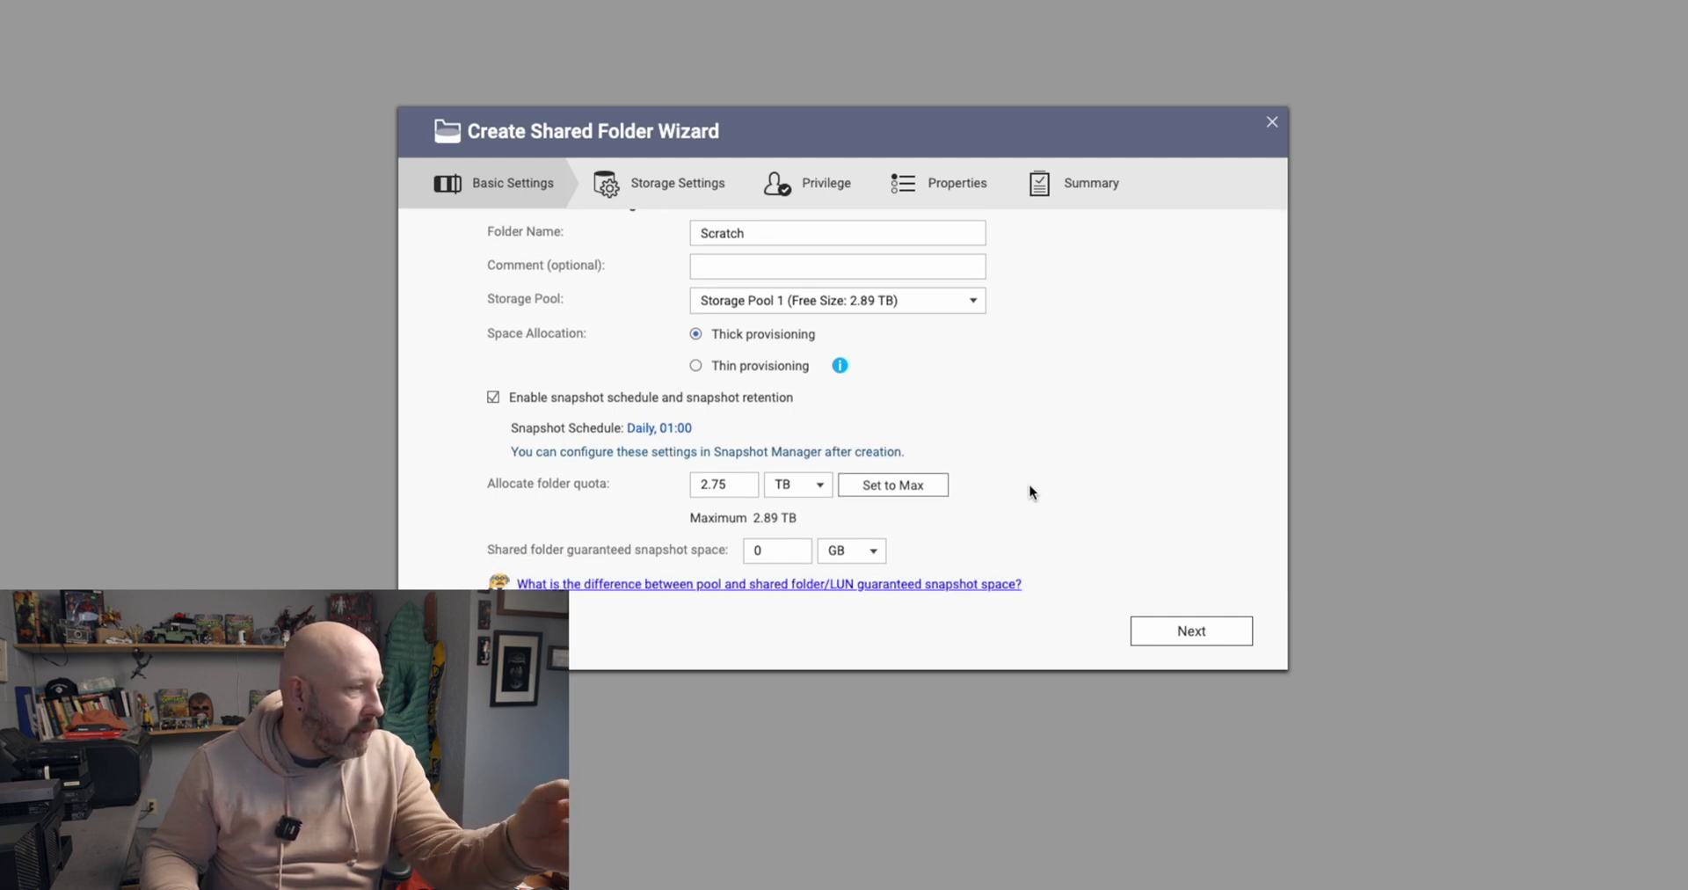
pyautogui.scroll(-1, 1031, 483)
pyautogui.scroll(1, 1075, 480)
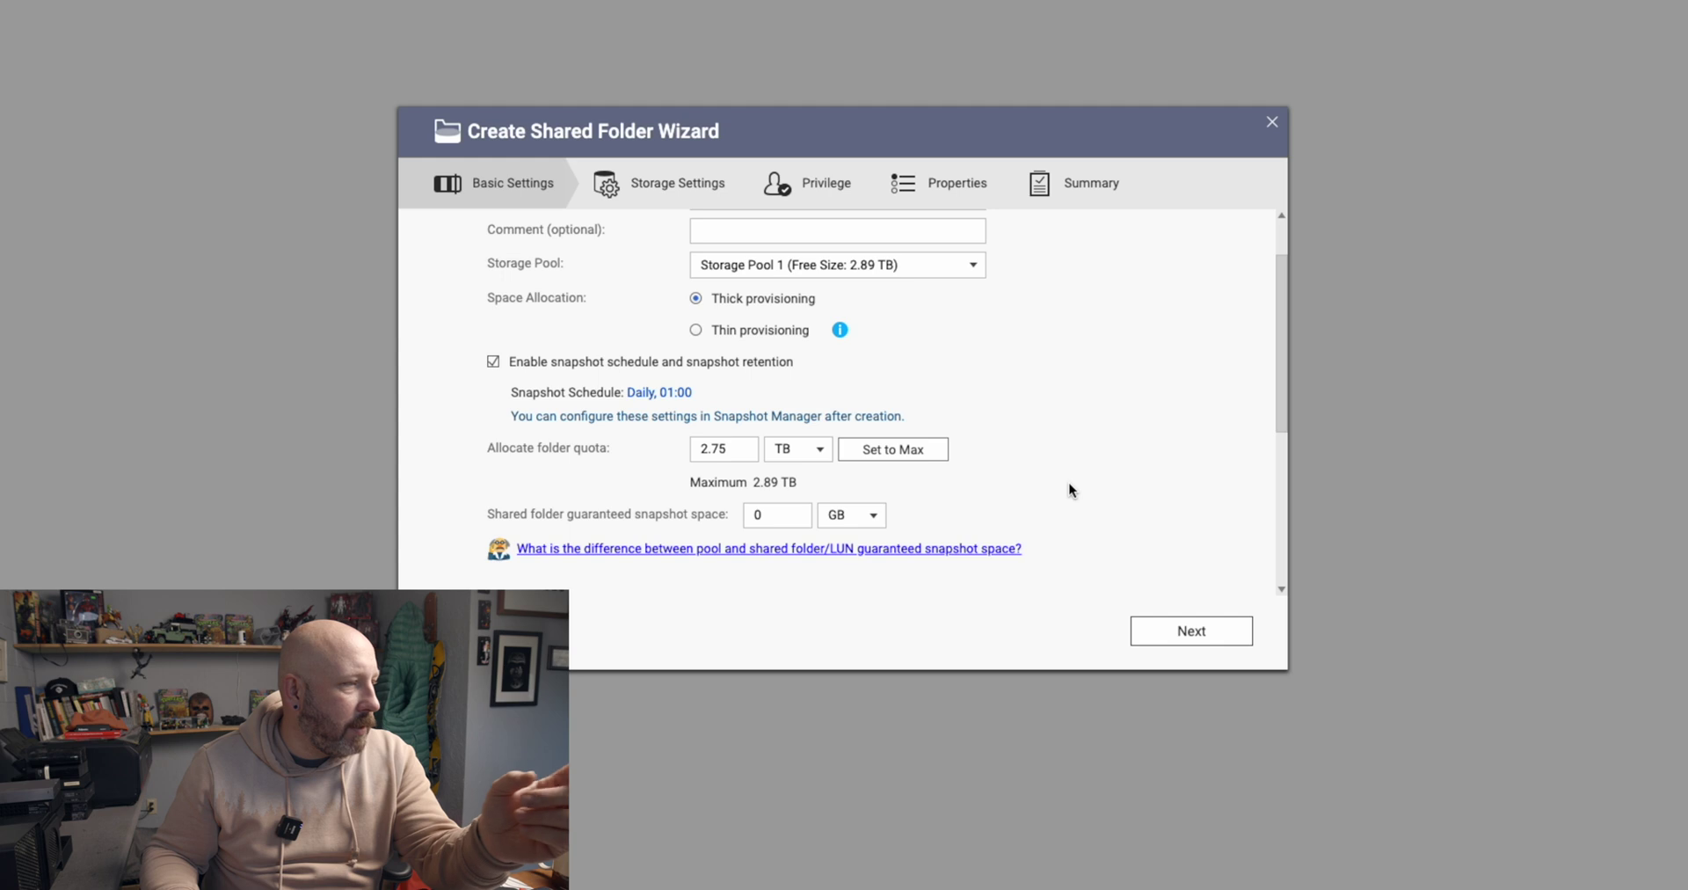
# Set the Scratch folder's ZIL synchronized I/O mode to None after reading its explanation, and keep the 128K video editing performance profile
pyautogui.click(1198, 628)
pyautogui.click(842, 464)
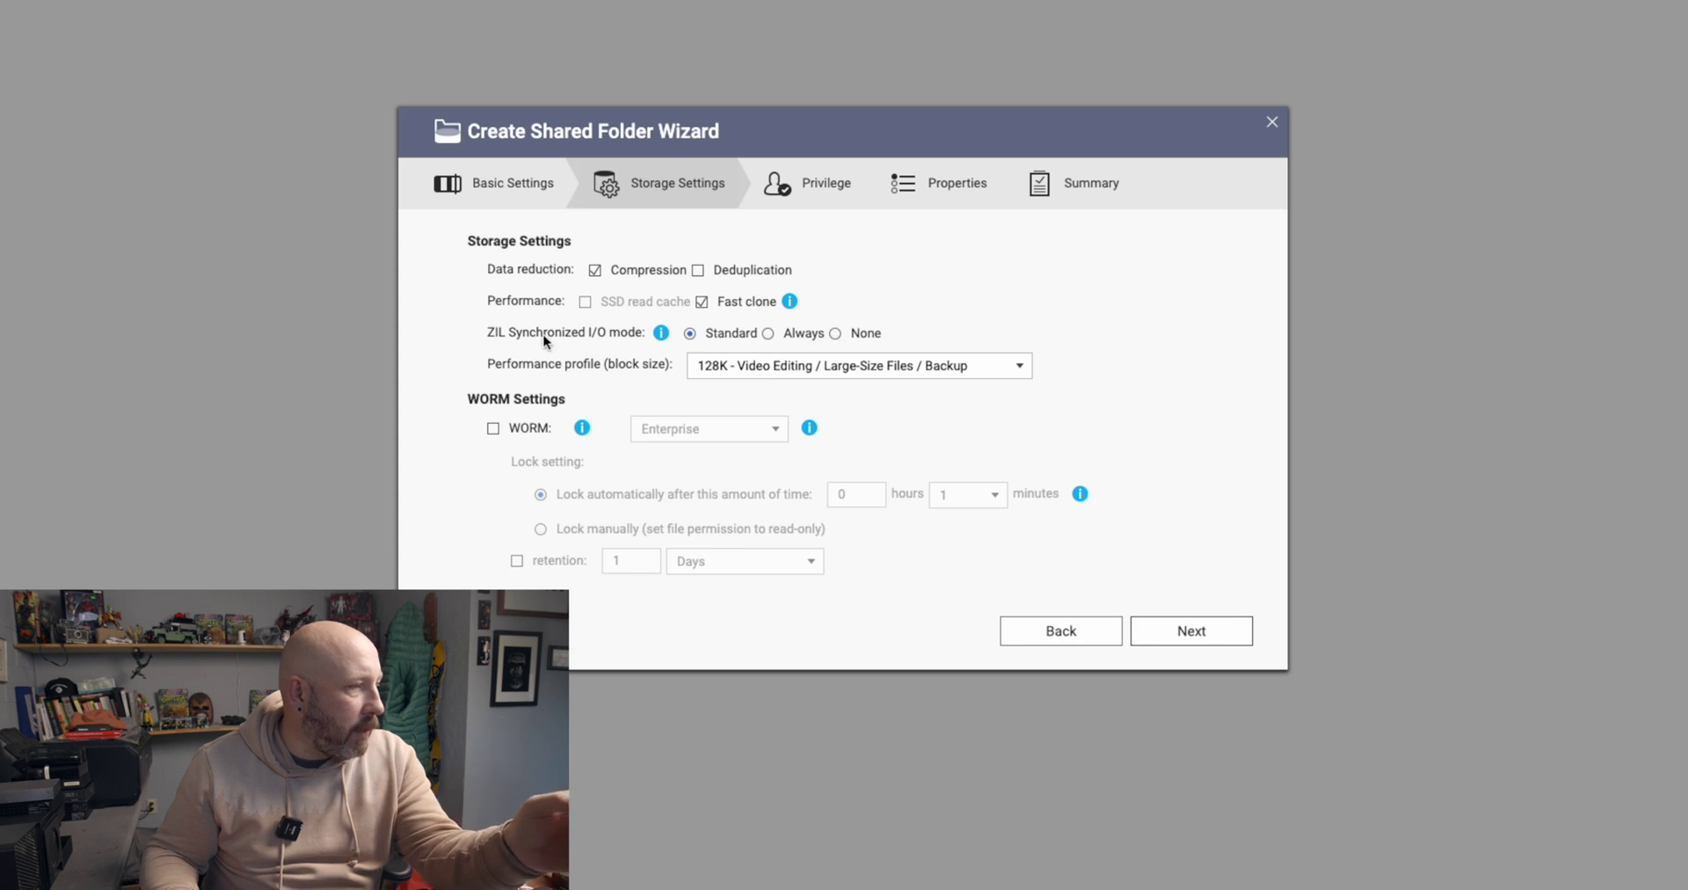
pyautogui.click(661, 333)
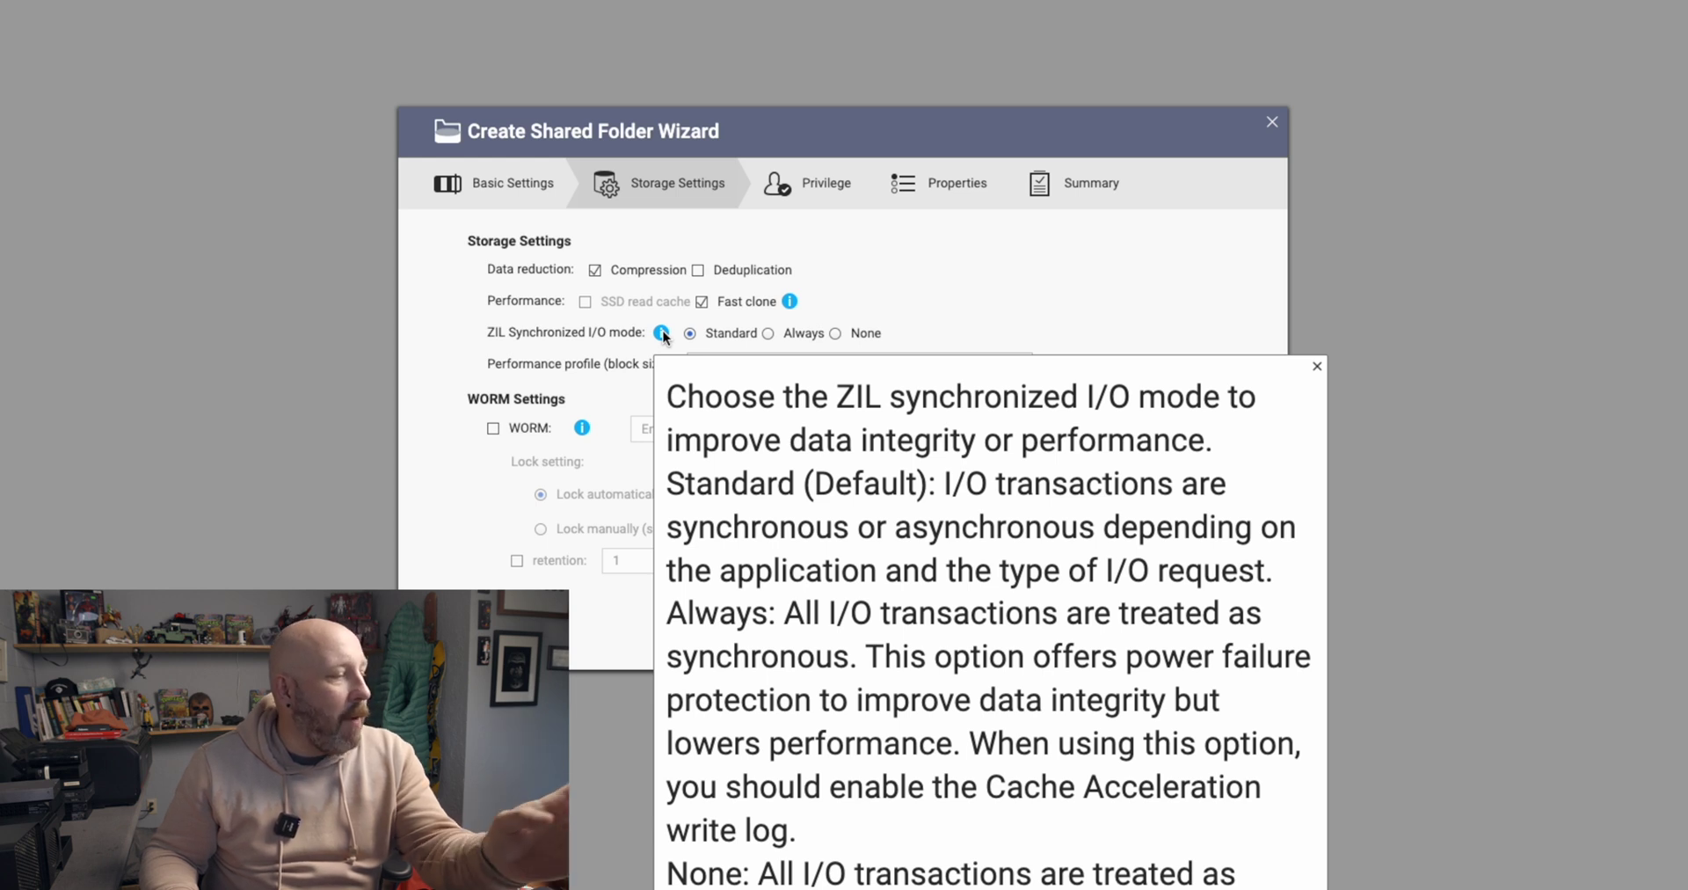
pyautogui.click(950, 312)
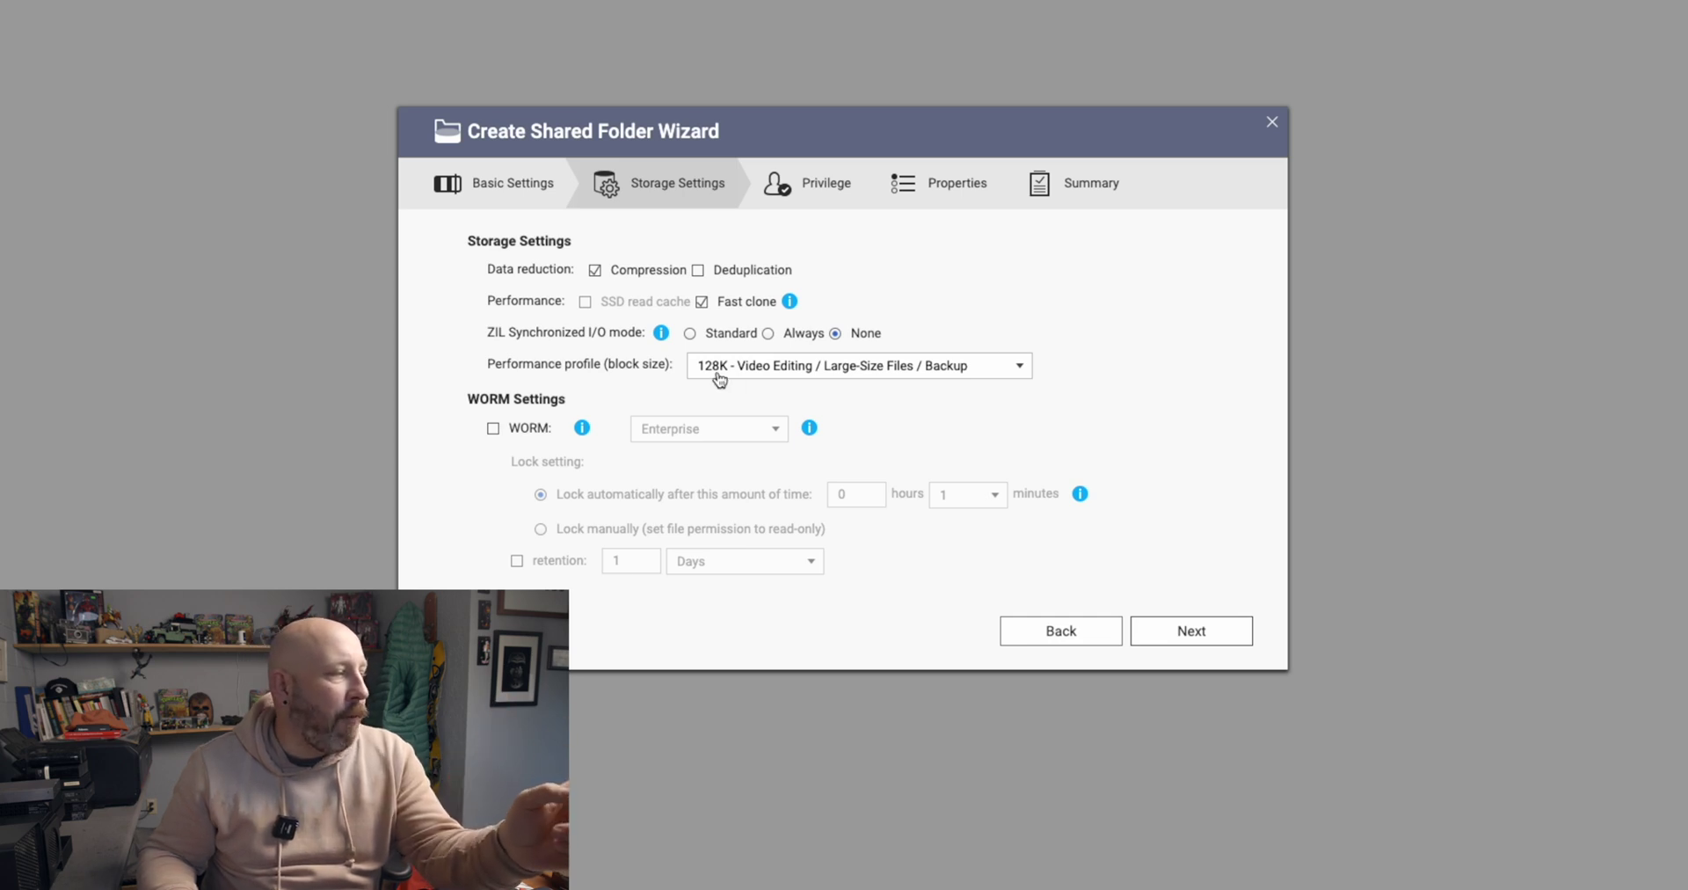
pyautogui.click(779, 376)
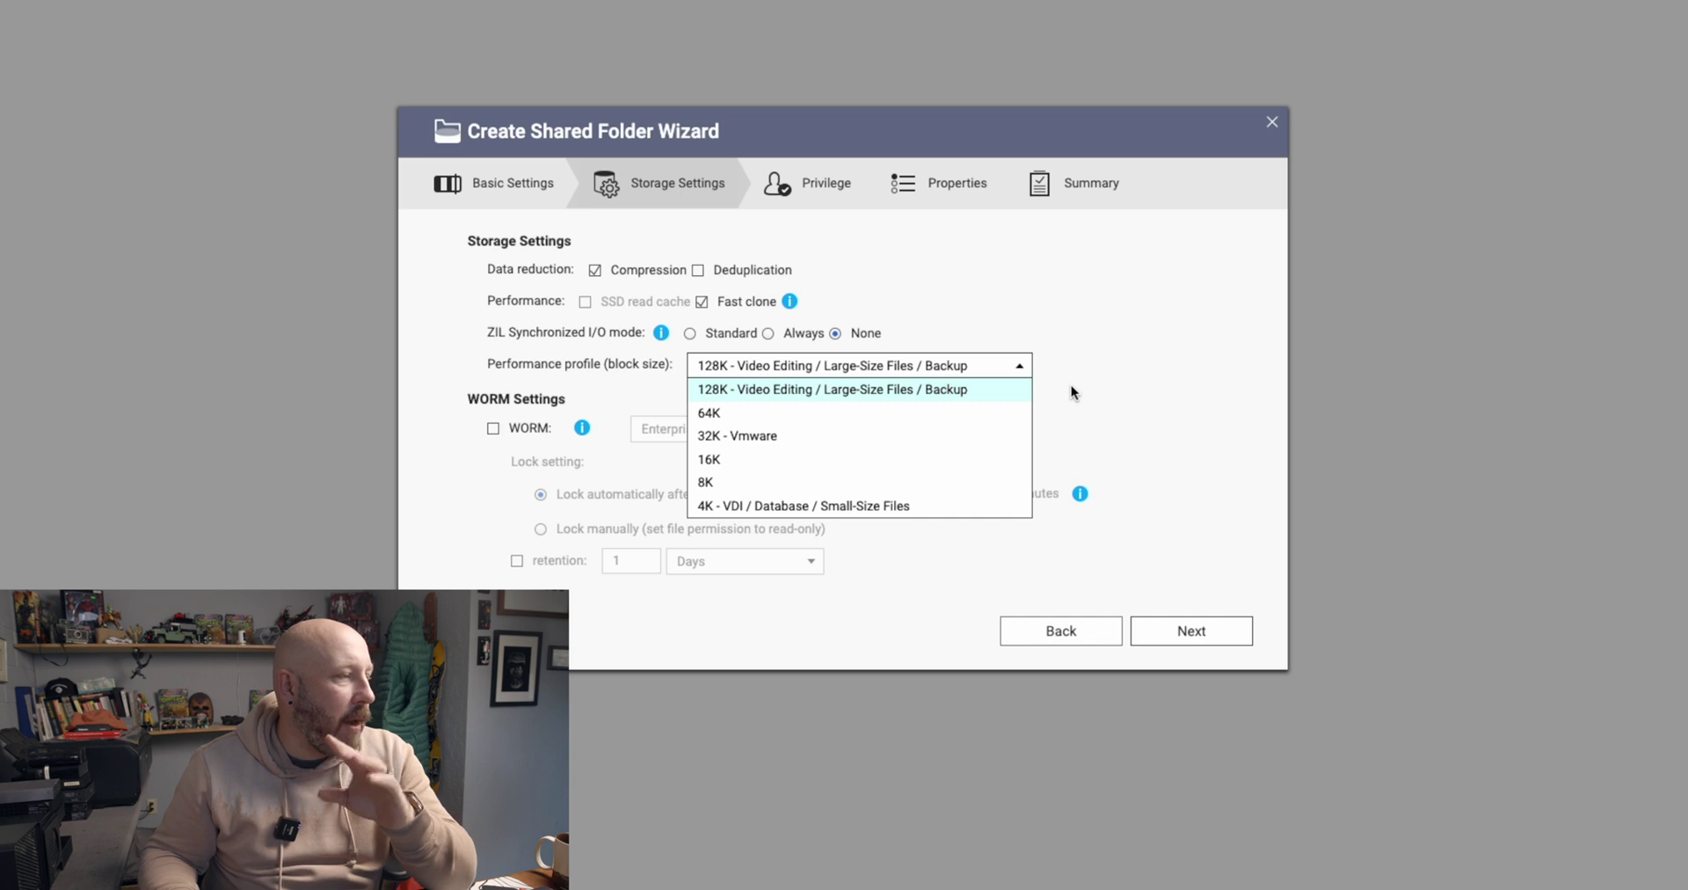
pyautogui.click(1104, 394)
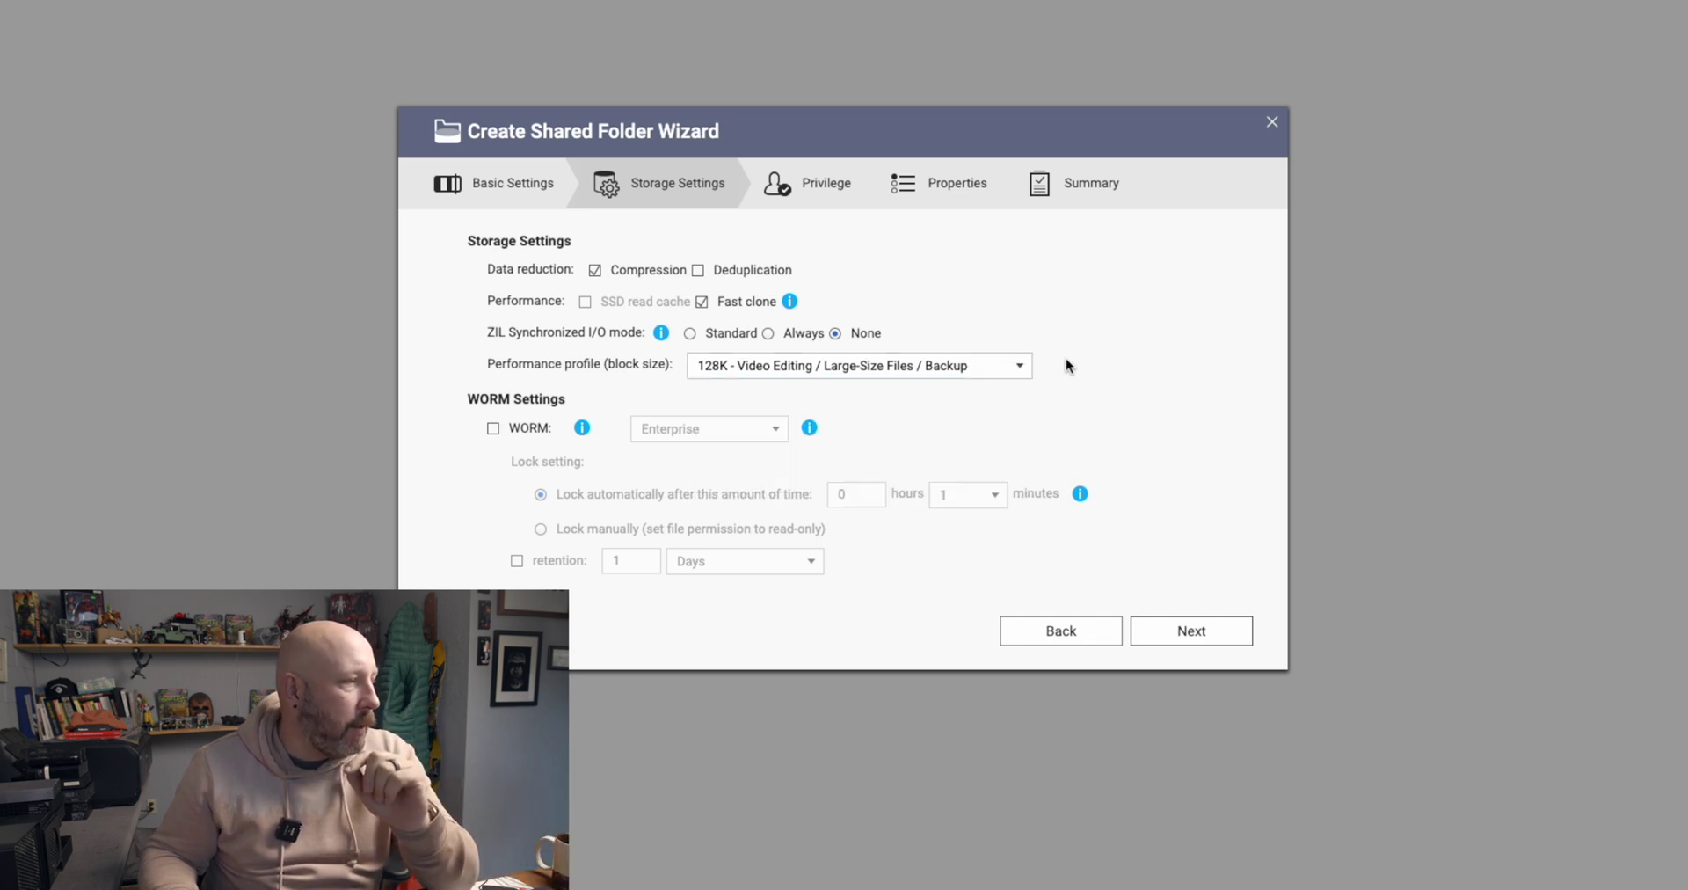
# Accept the default user privileges and folder properties, finish creating the Scratch shared folder, and dismiss the content source notice
pyautogui.click(1152, 640)
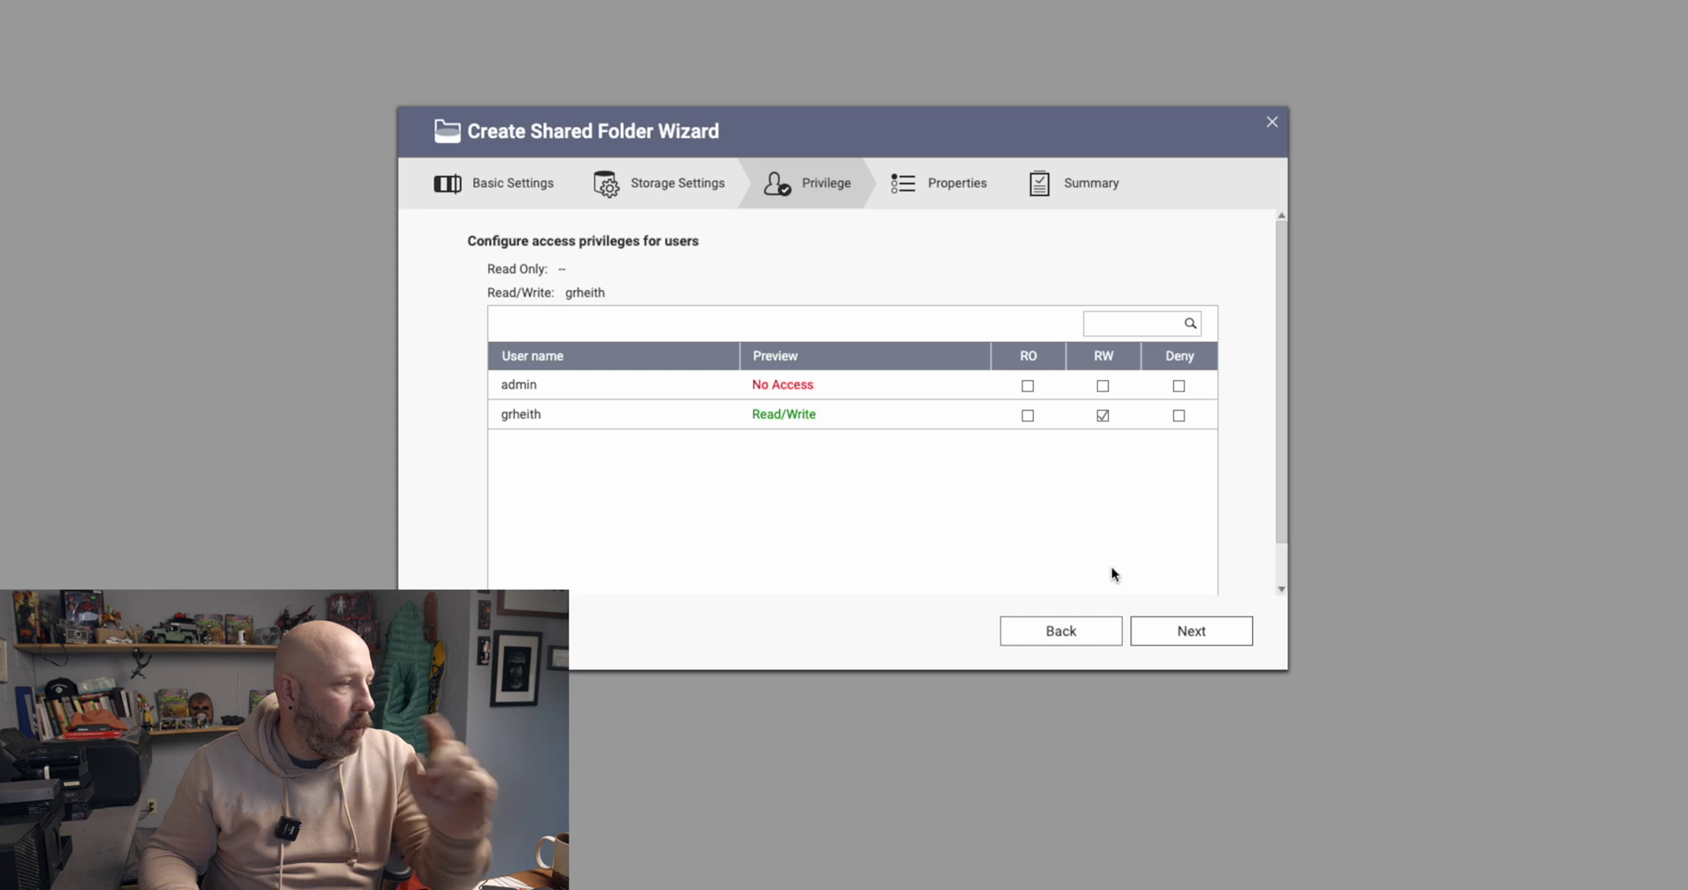
pyautogui.click(1182, 631)
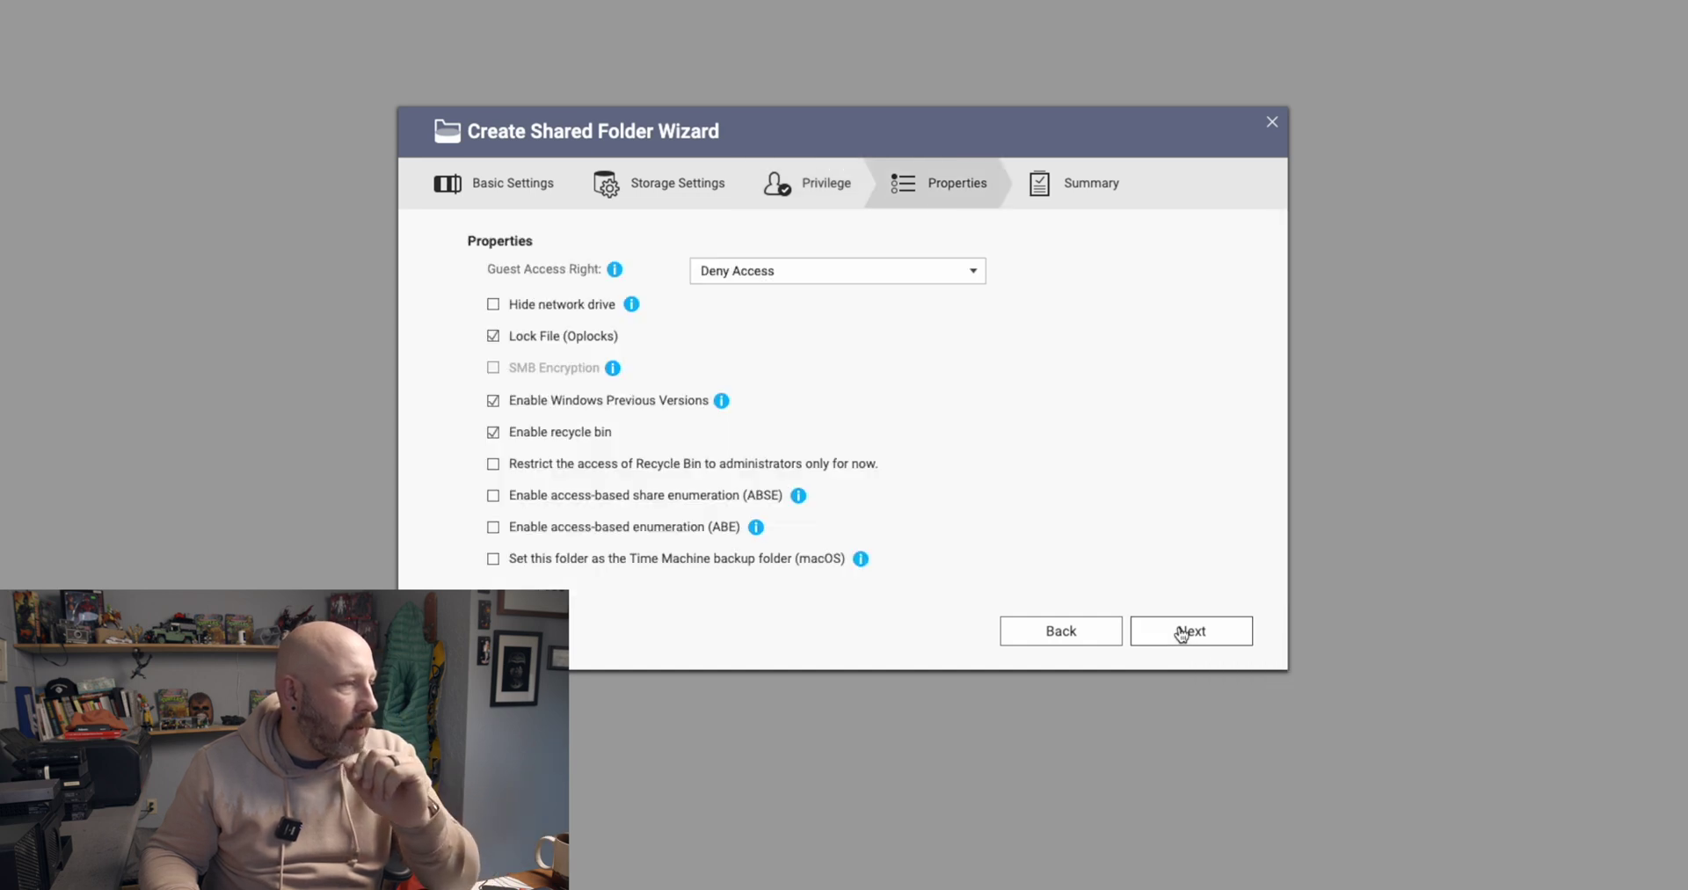
pyautogui.click(1182, 633)
pyautogui.click(1180, 633)
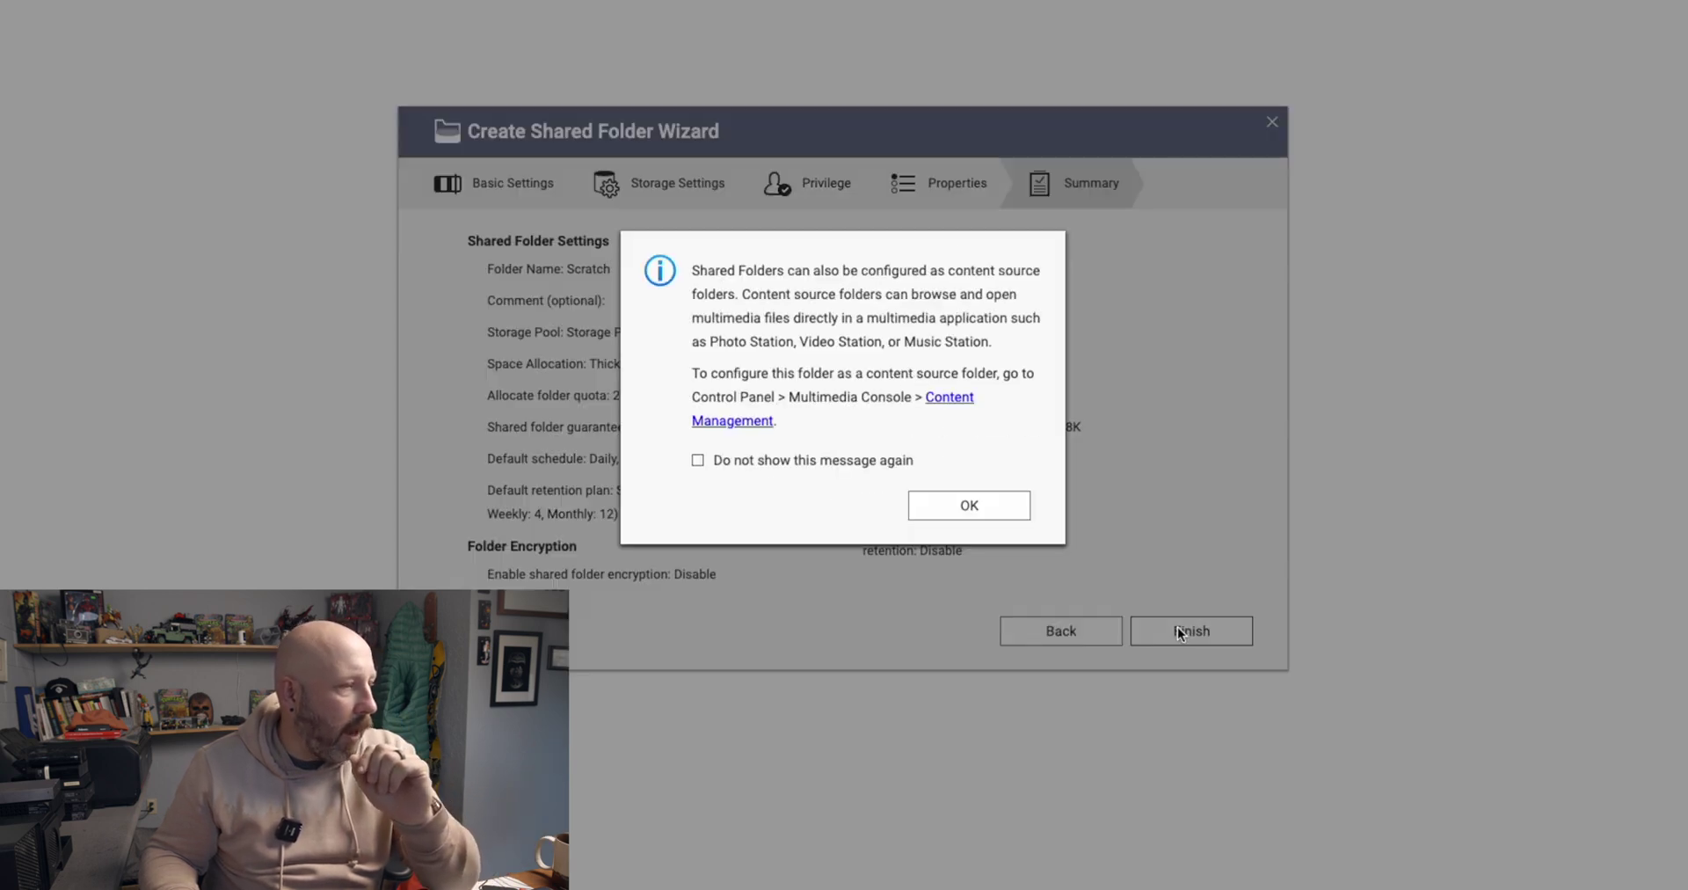
pyautogui.click(971, 504)
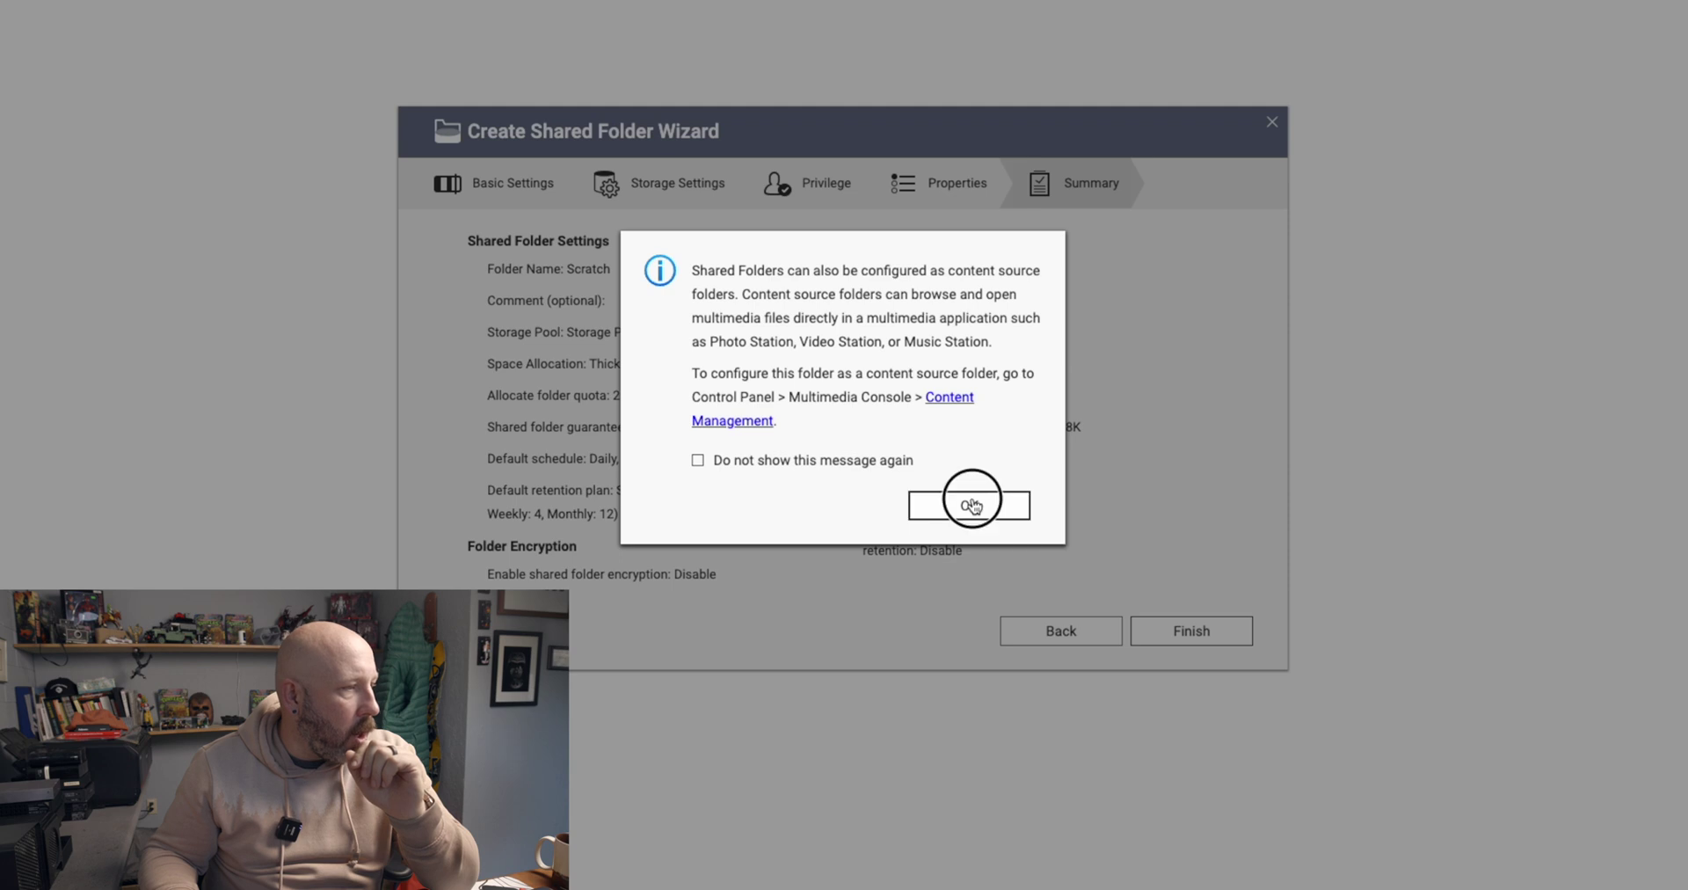
# Switch to Storage & Snapshots and show the storage pools with their shared folders
pyautogui.click(833, 473)
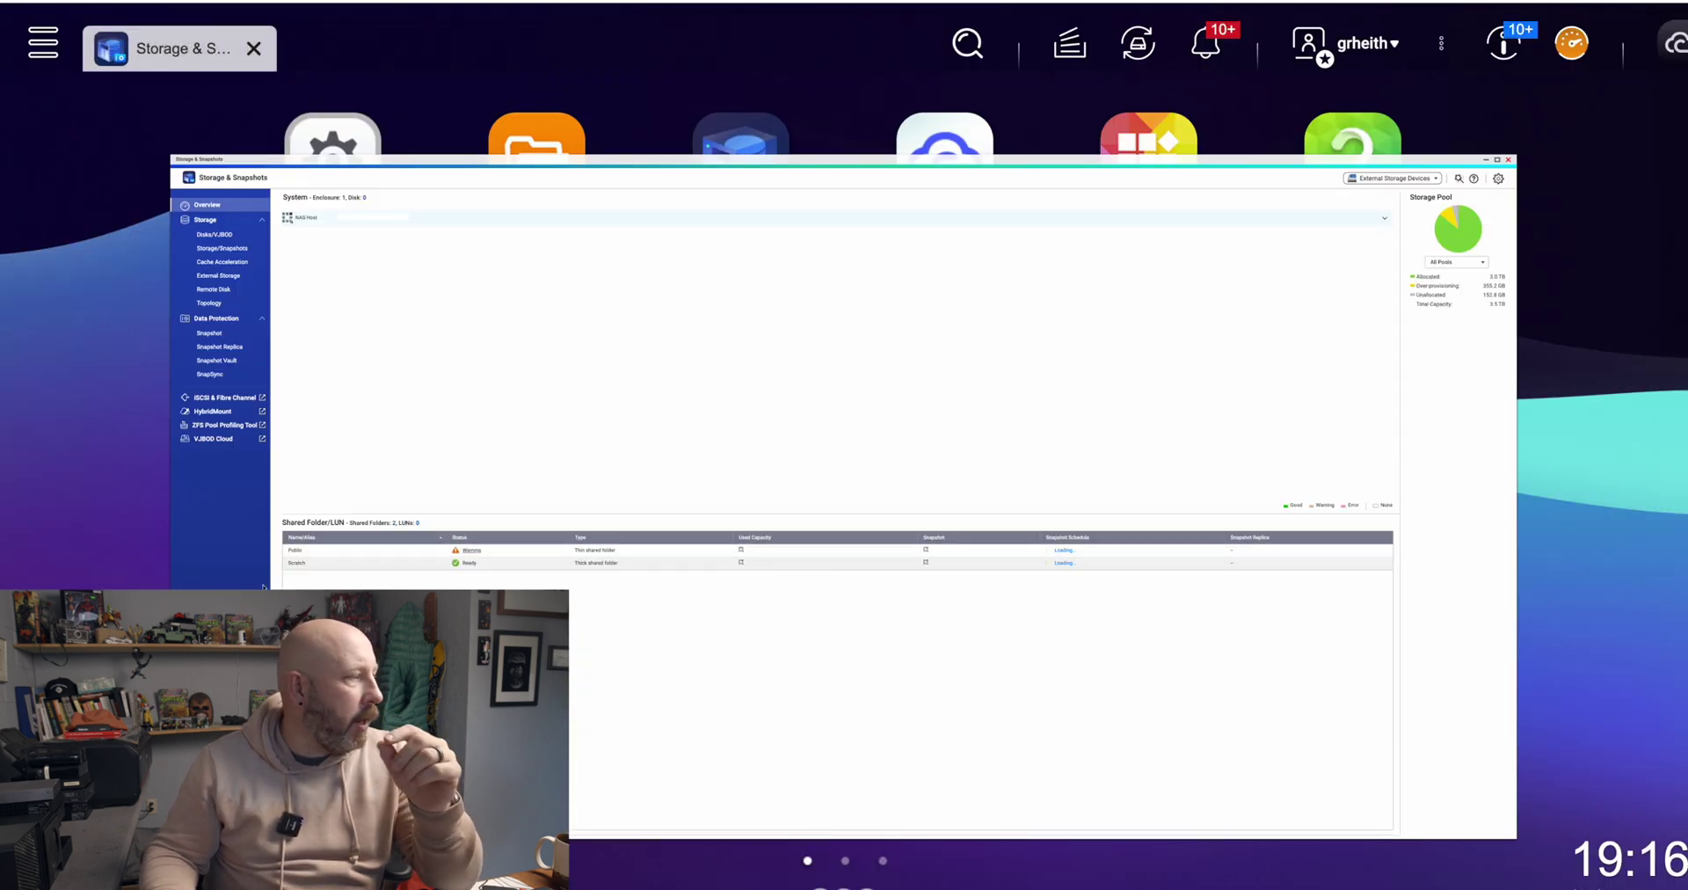
pyautogui.click(235, 249)
pyautogui.moveTo(626, 234)
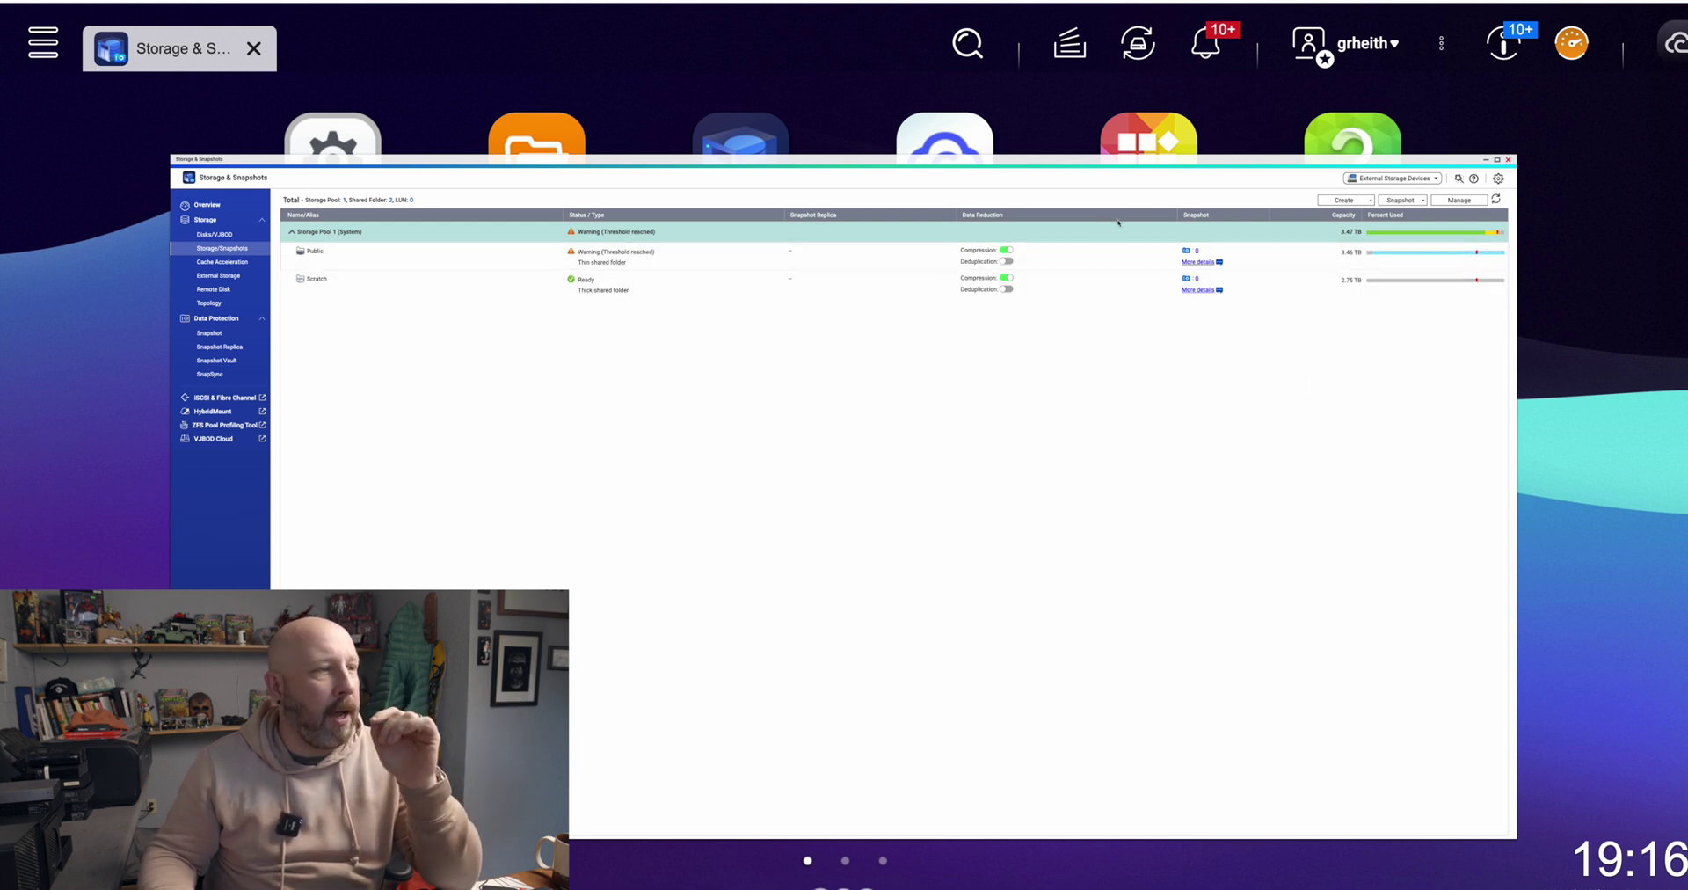
# Disable the alert threshold of Storage Pool 1 in its pool management and expand the pool in the storage list
pyautogui.click(595, 233)
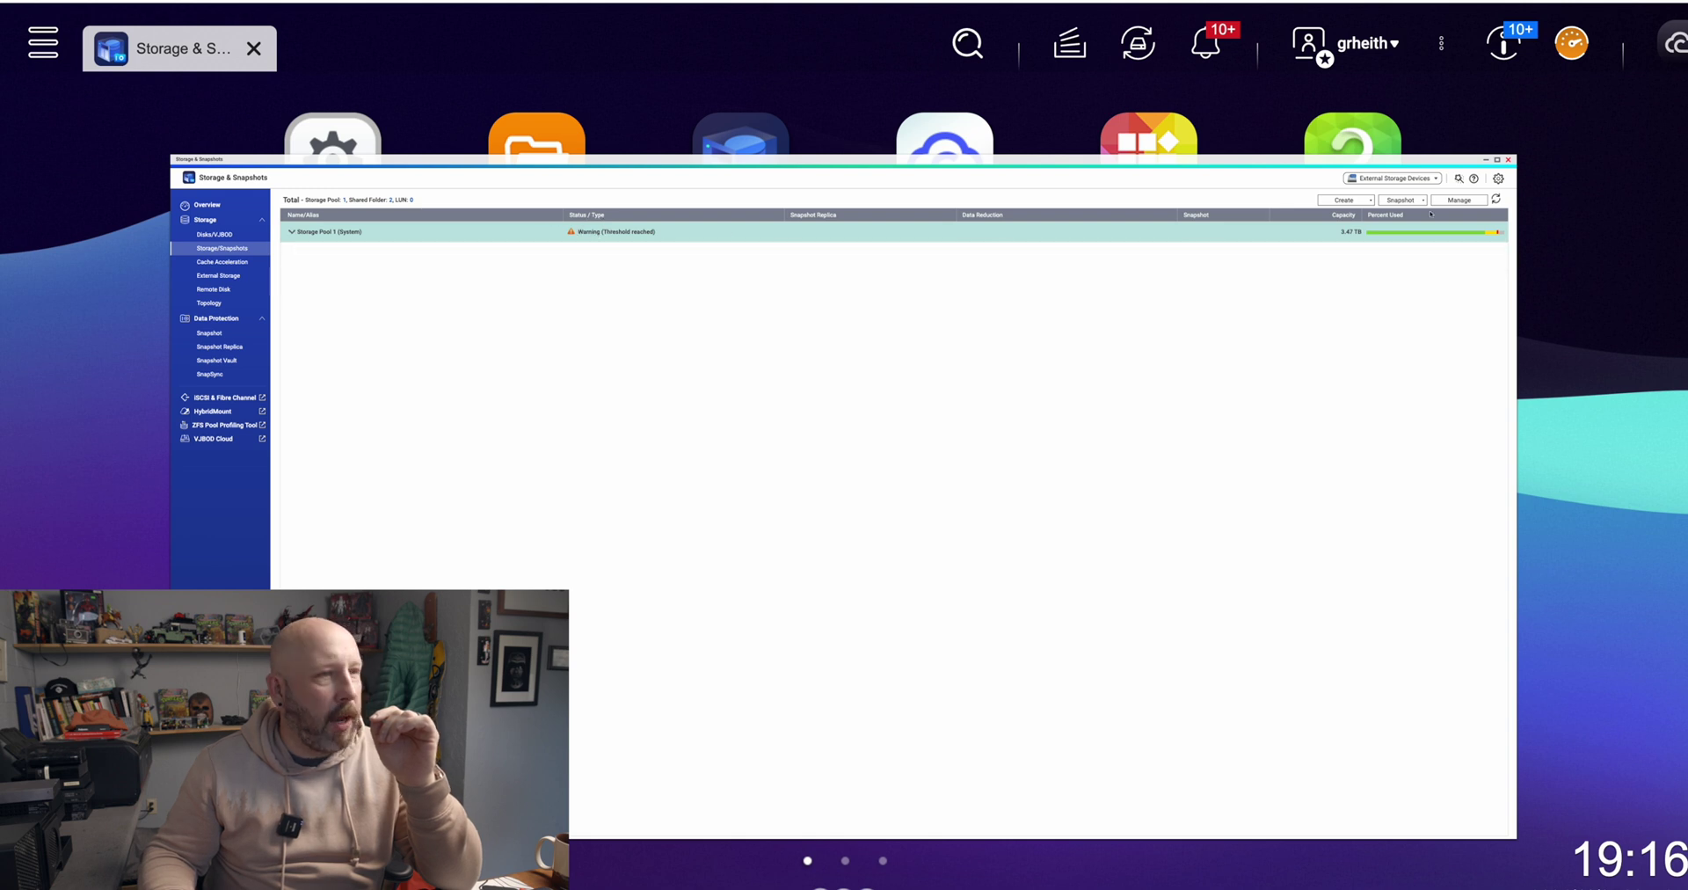
pyautogui.click(1459, 200)
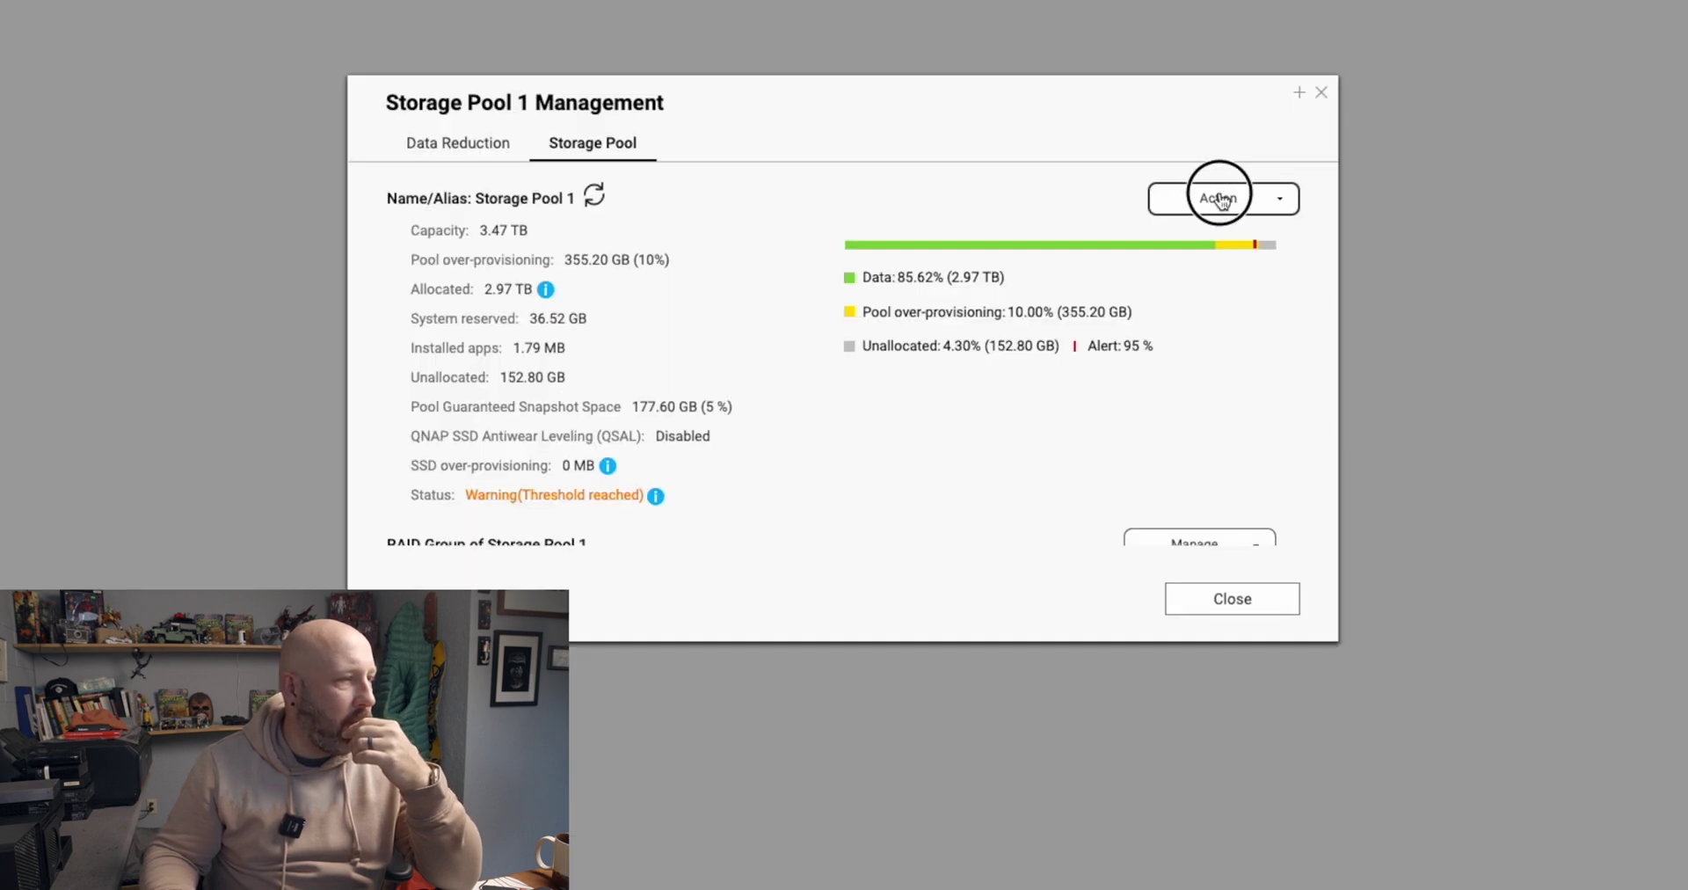
pyautogui.click(1002, 430)
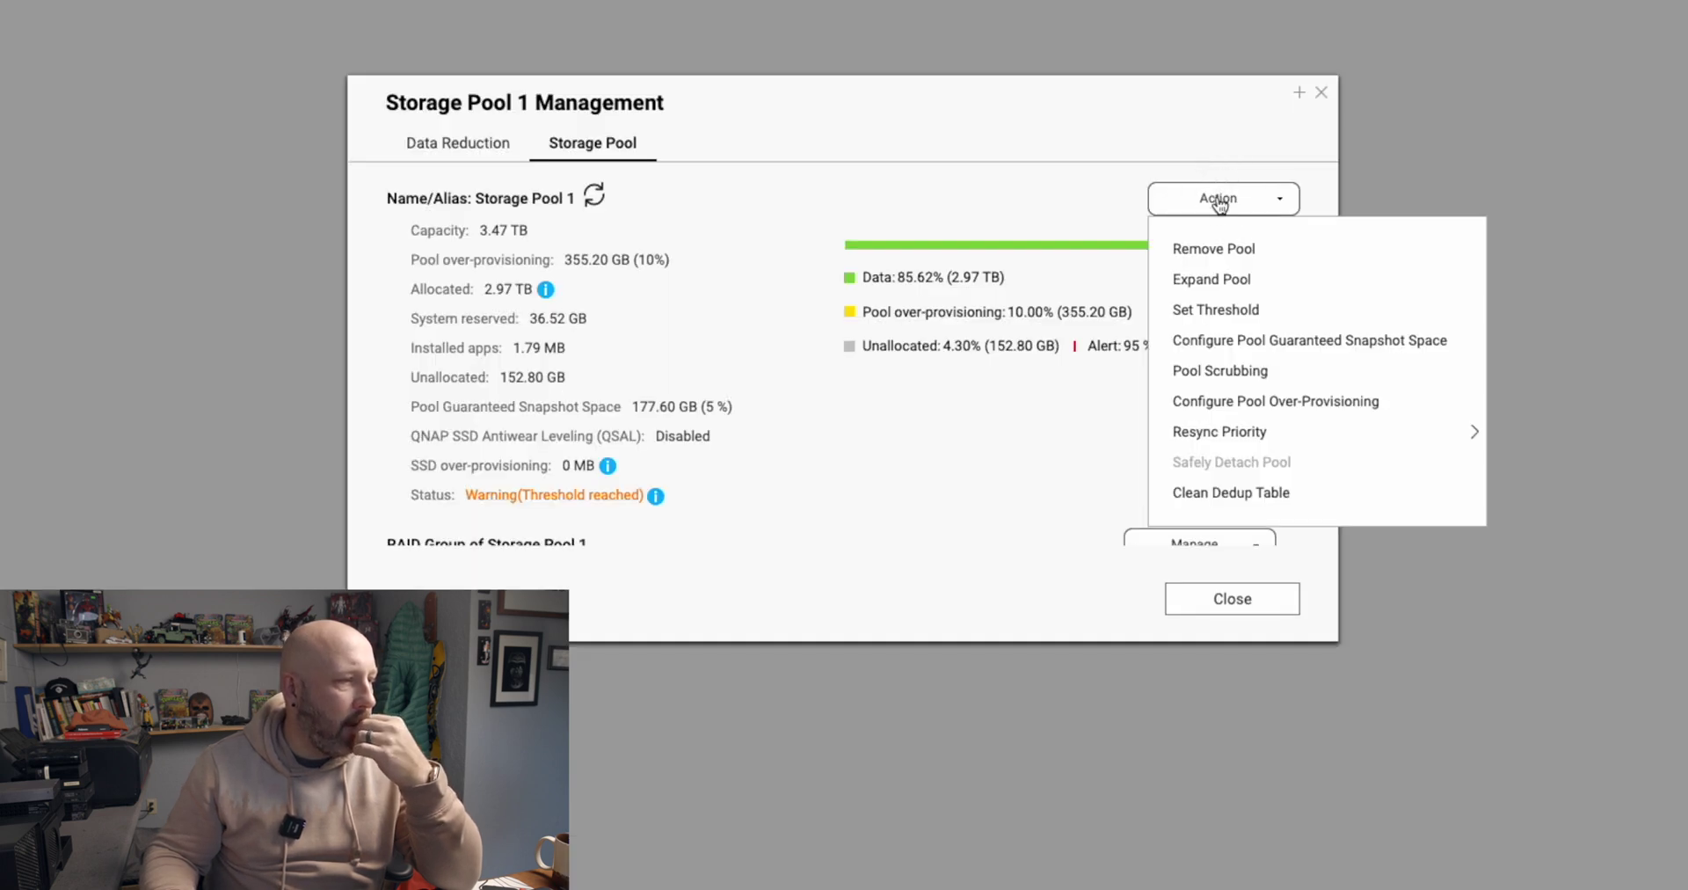
pyautogui.click(1232, 311)
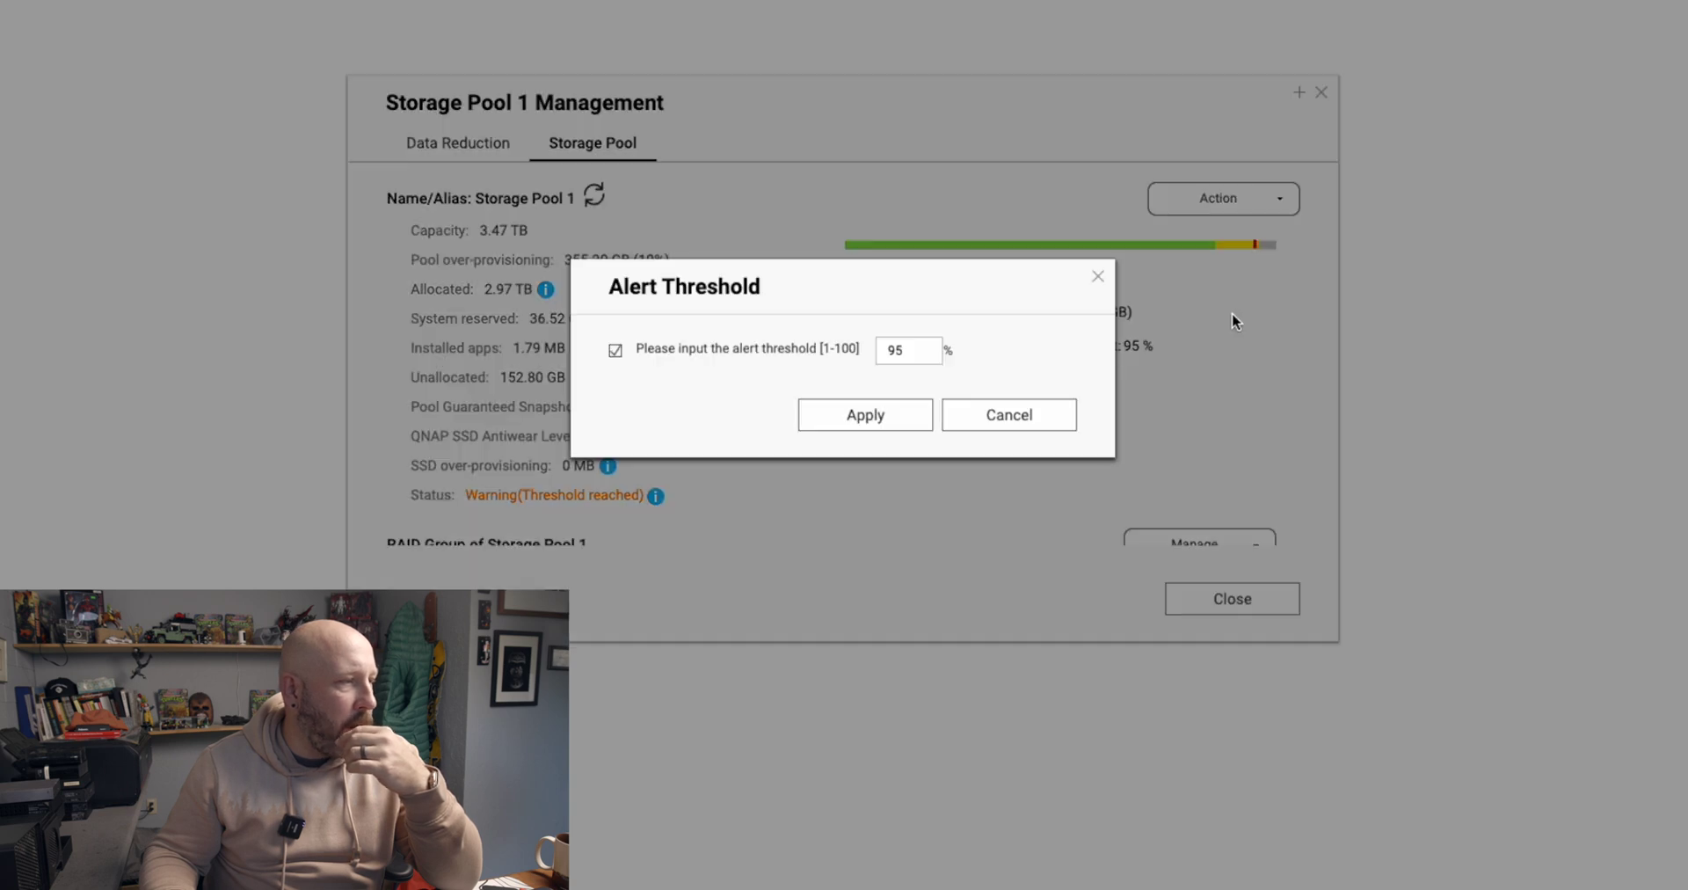
pyautogui.click(614, 353)
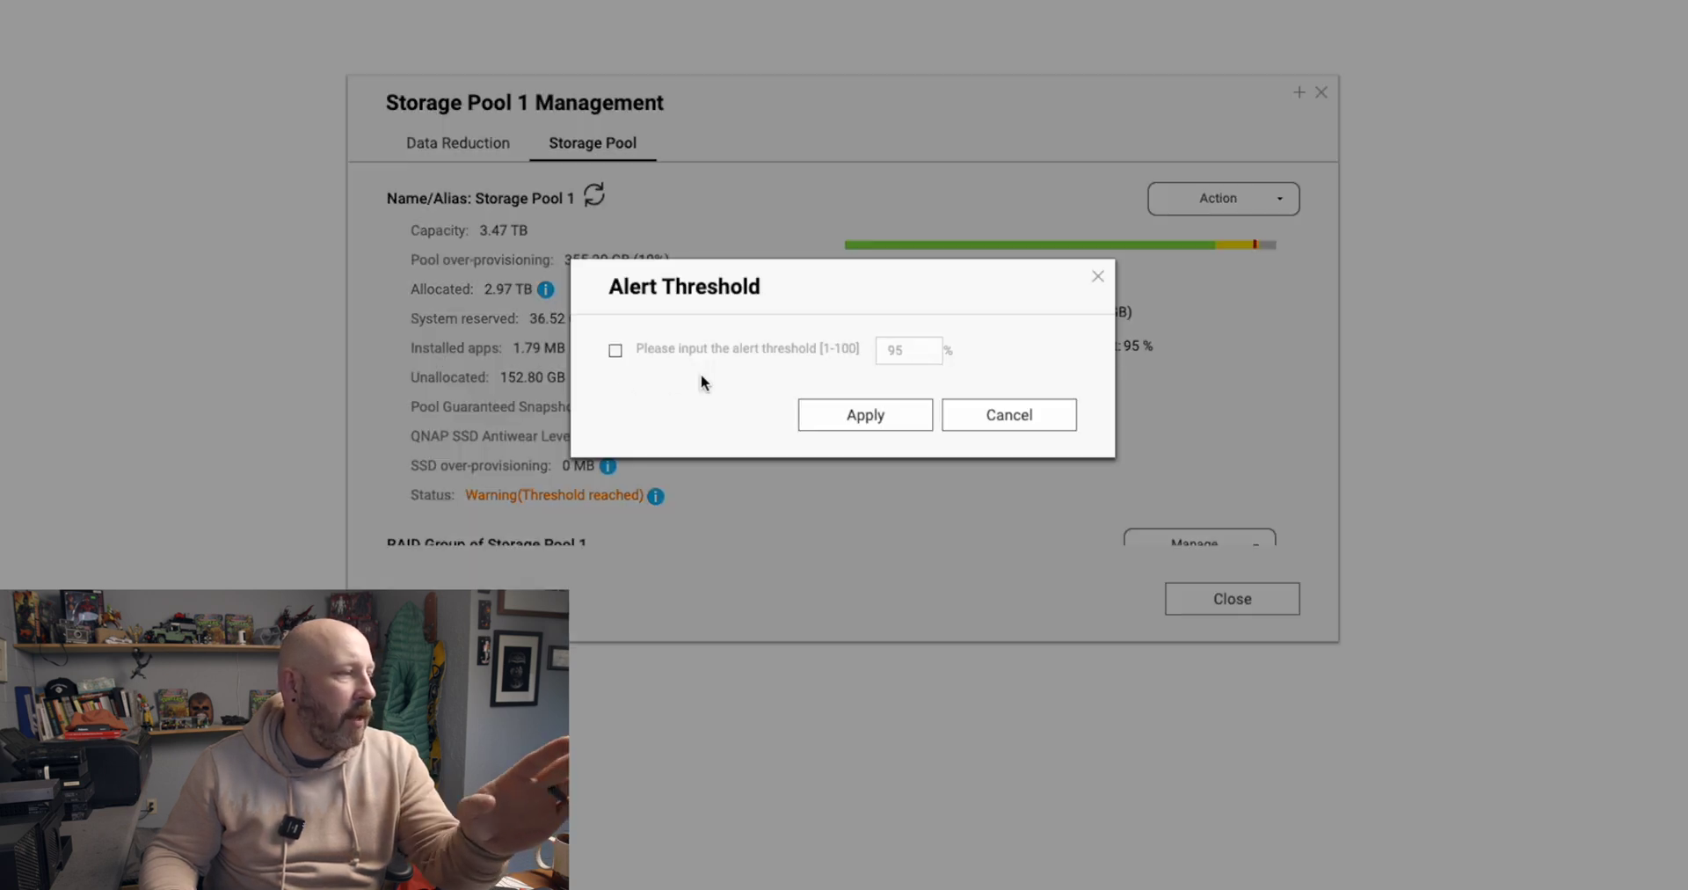
pyautogui.click(888, 422)
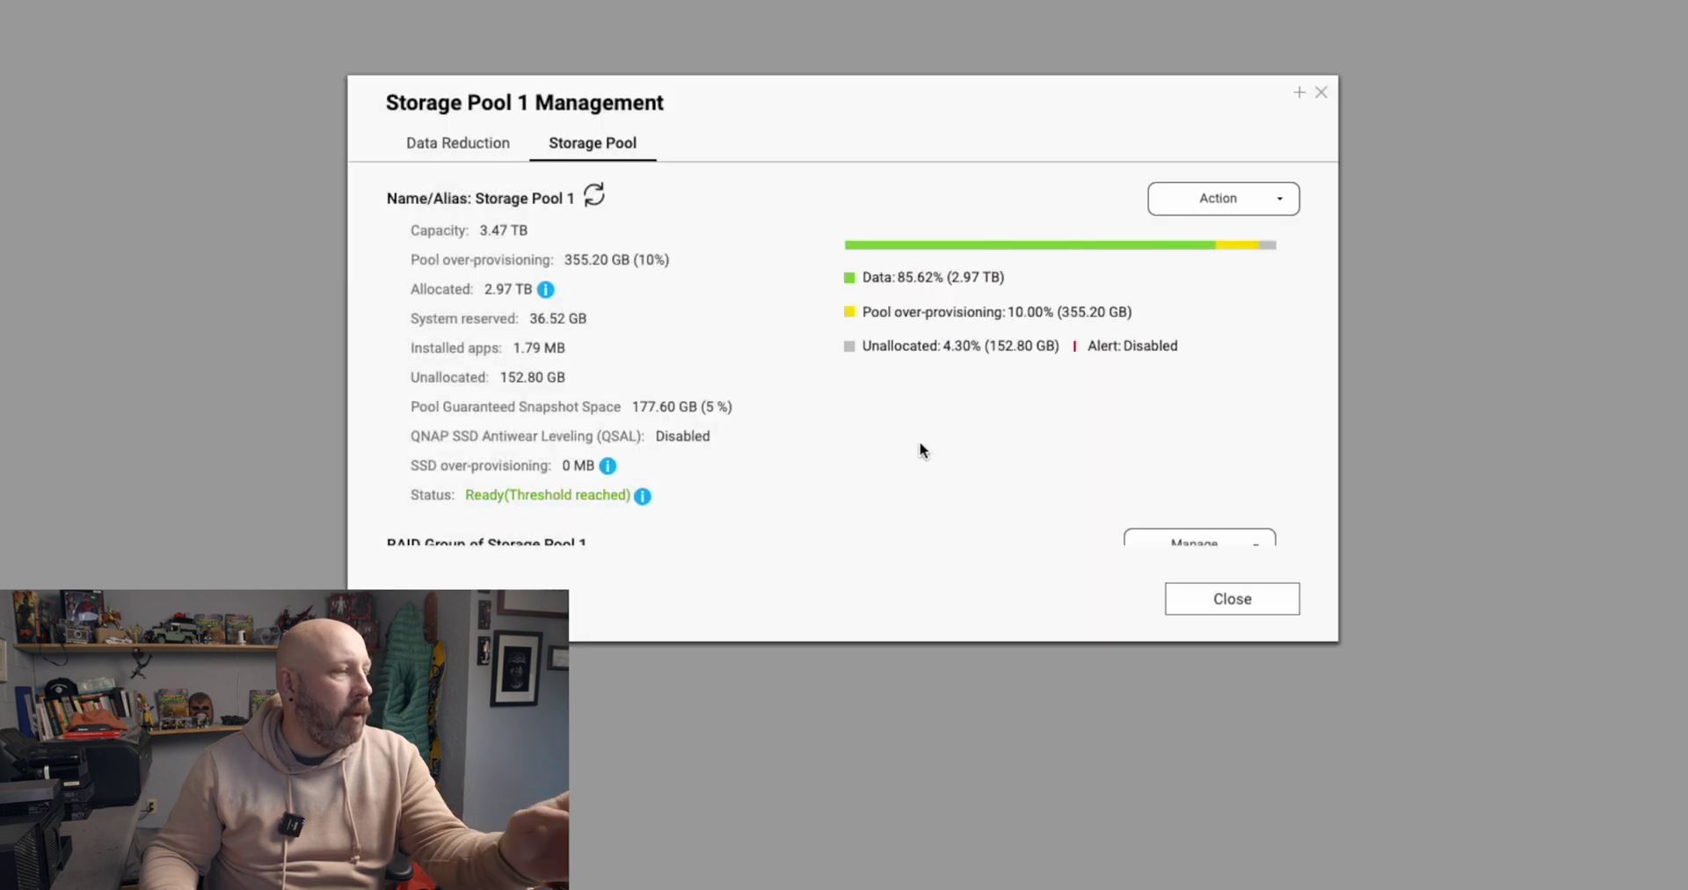
pyautogui.click(1249, 598)
pyautogui.click(174, 176)
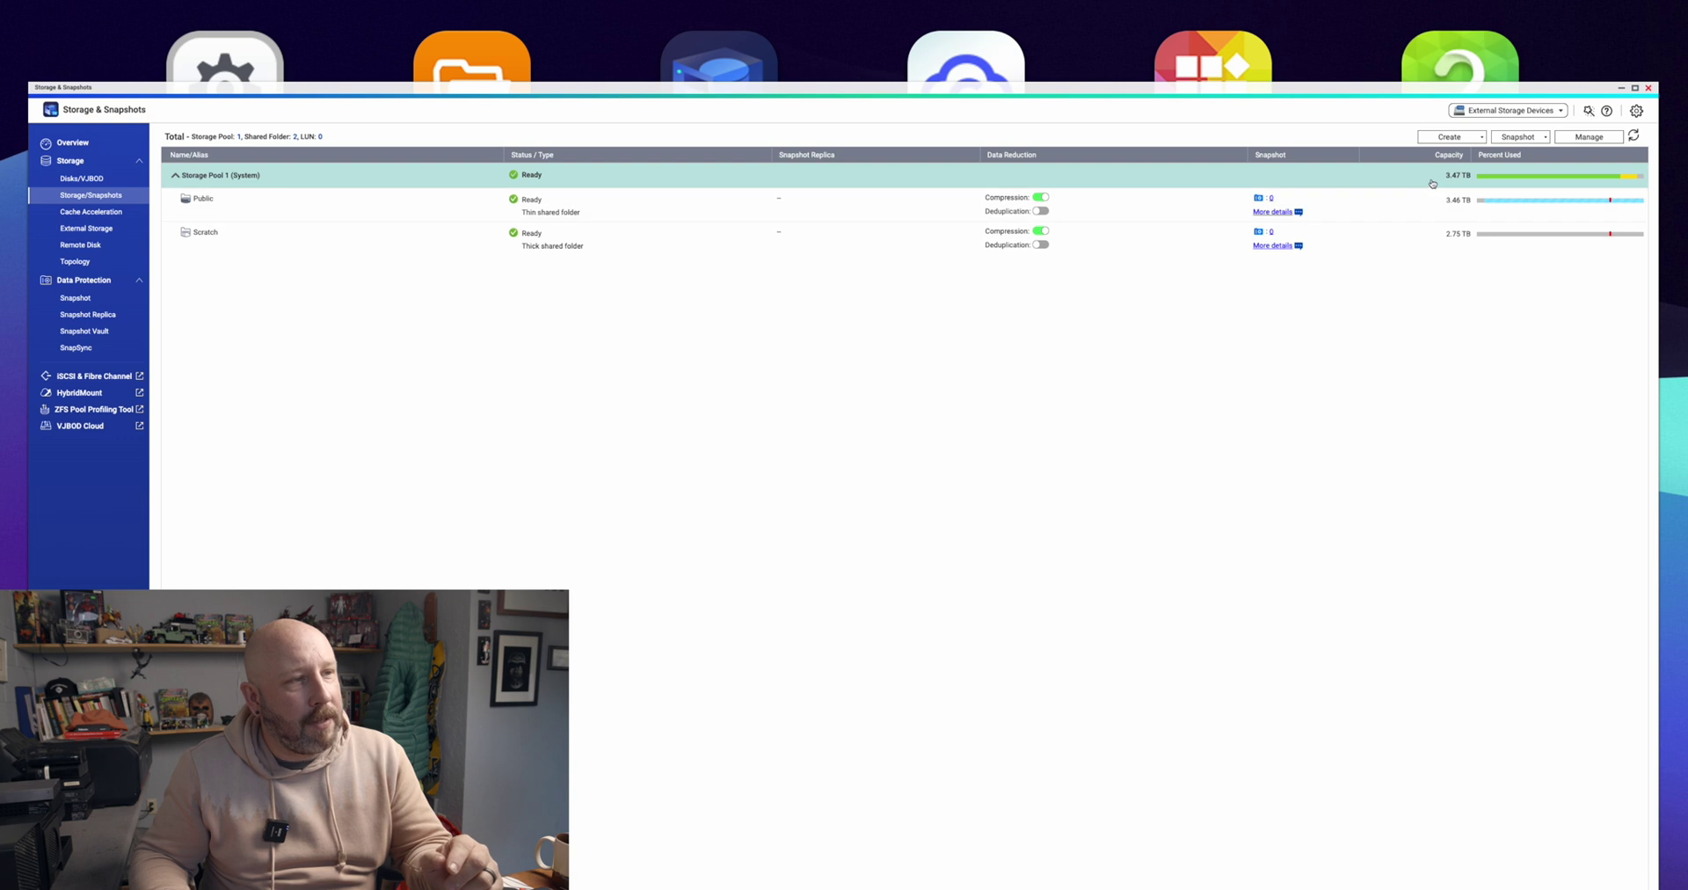
# Start a new storage pool with all six 3.5" SATA HDDs selected and RAID 5 as the RAID type
pyautogui.click(1461, 139)
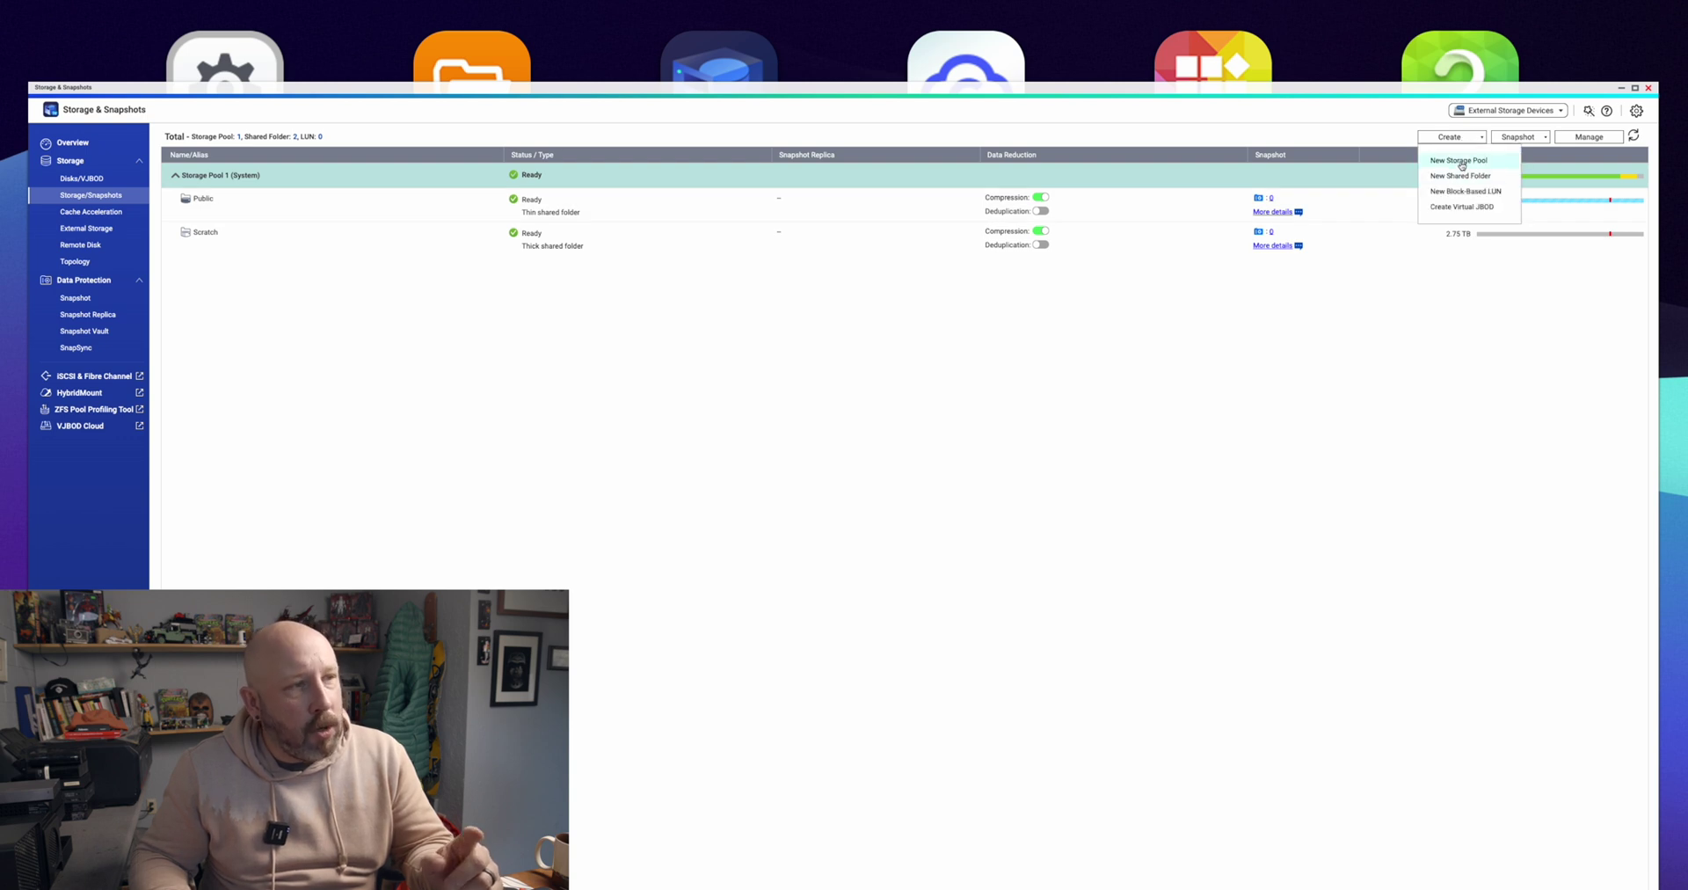
pyautogui.click(1459, 160)
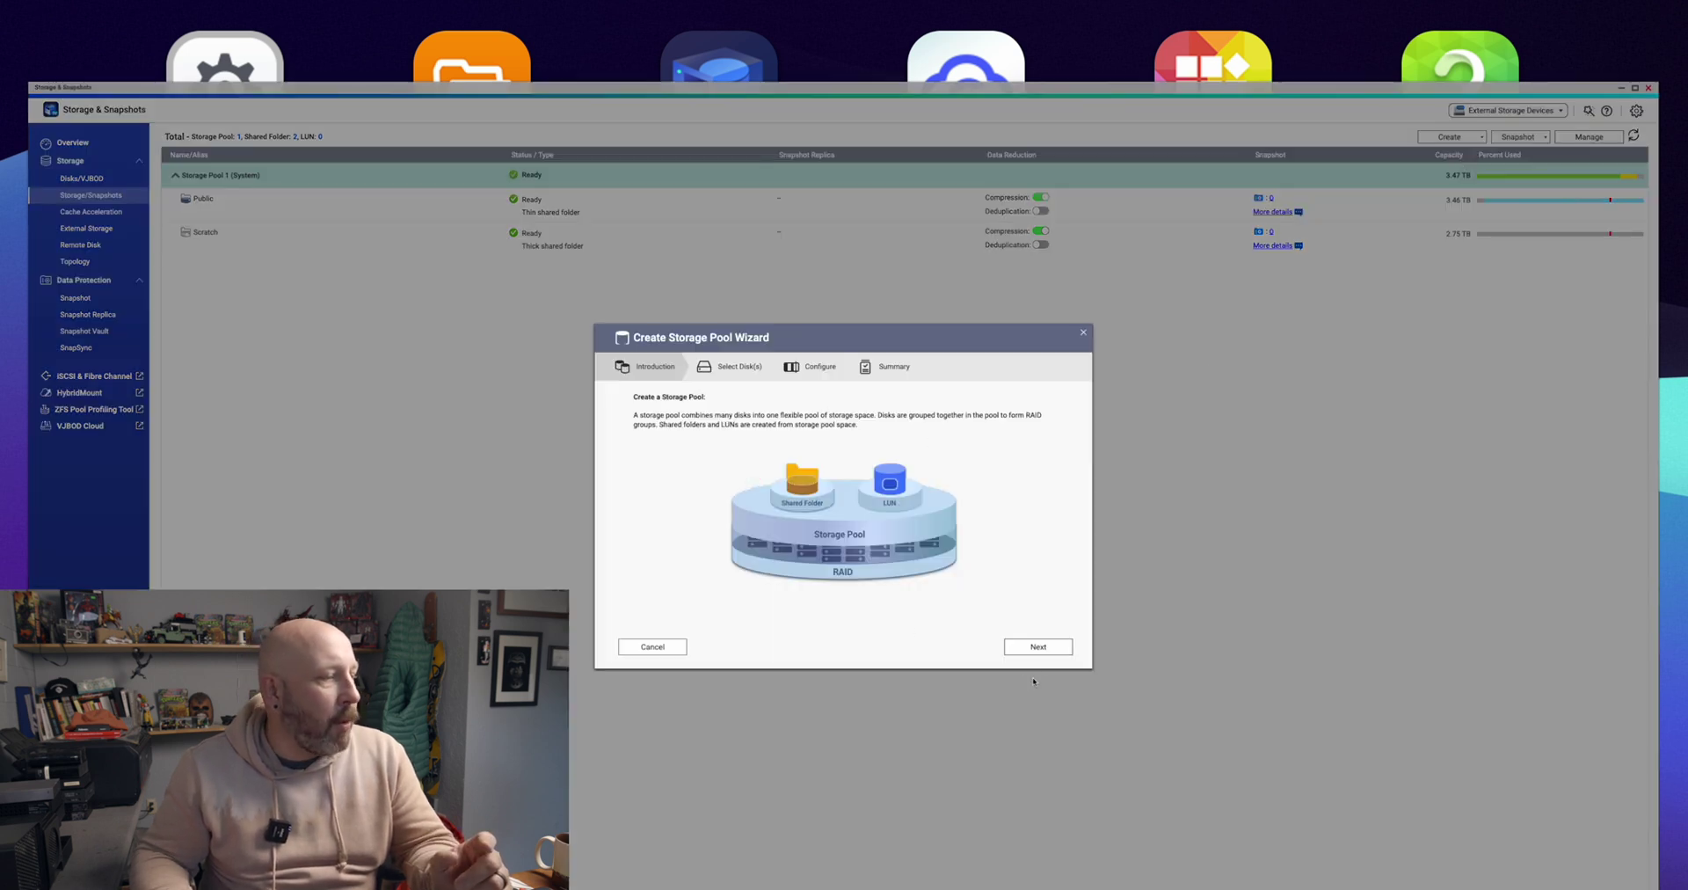
pyautogui.click(1038, 646)
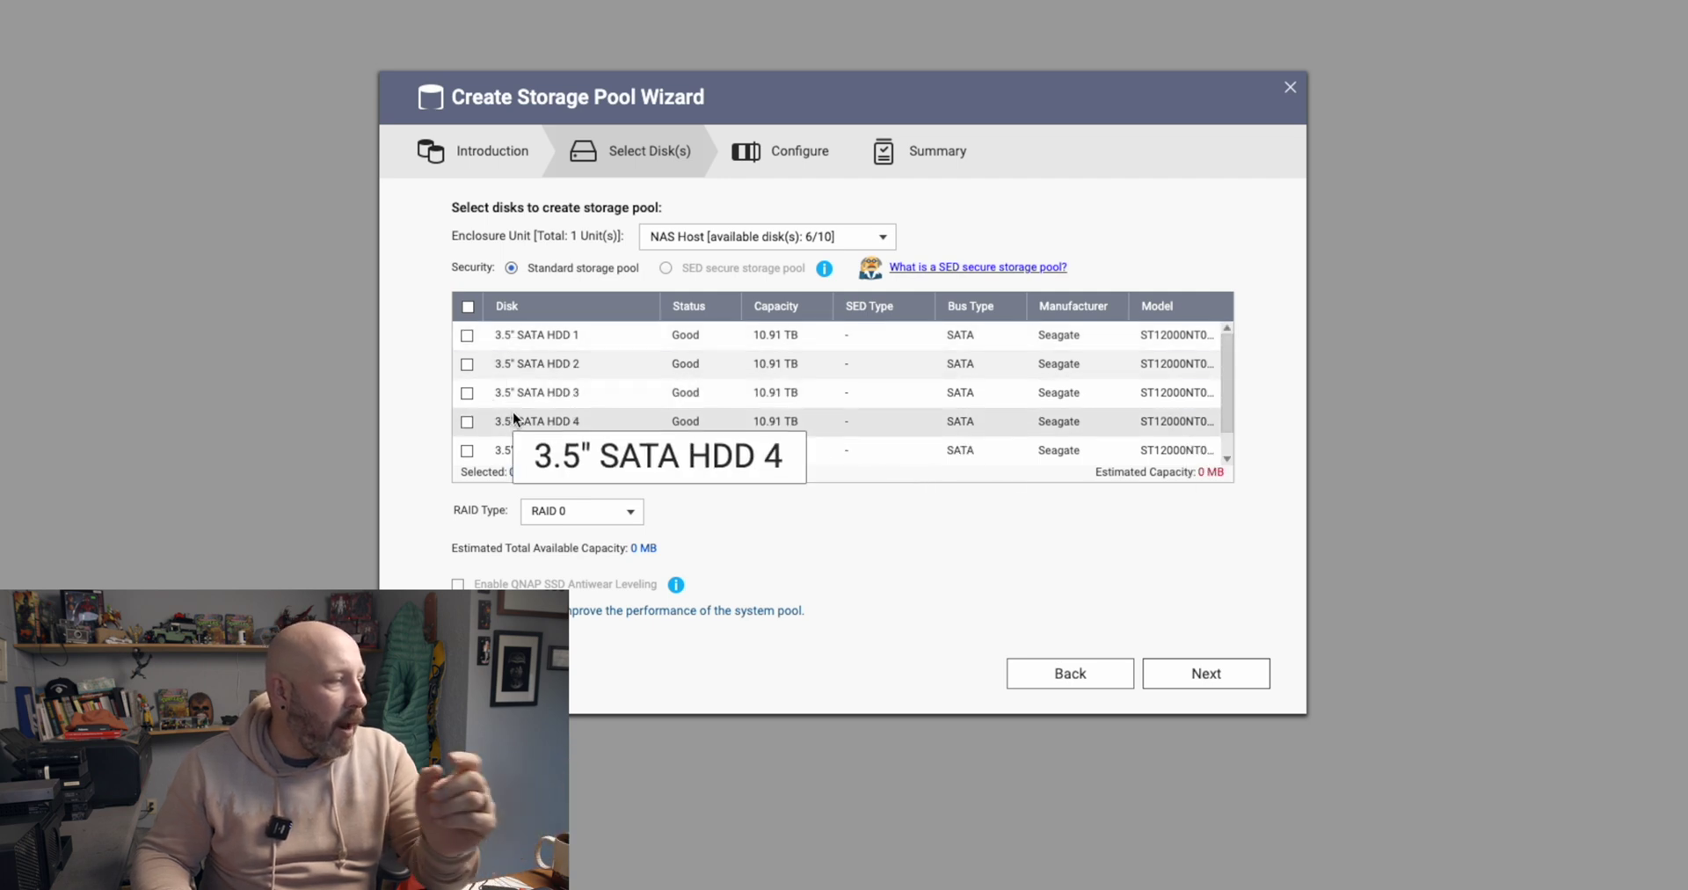
pyautogui.click(467, 307)
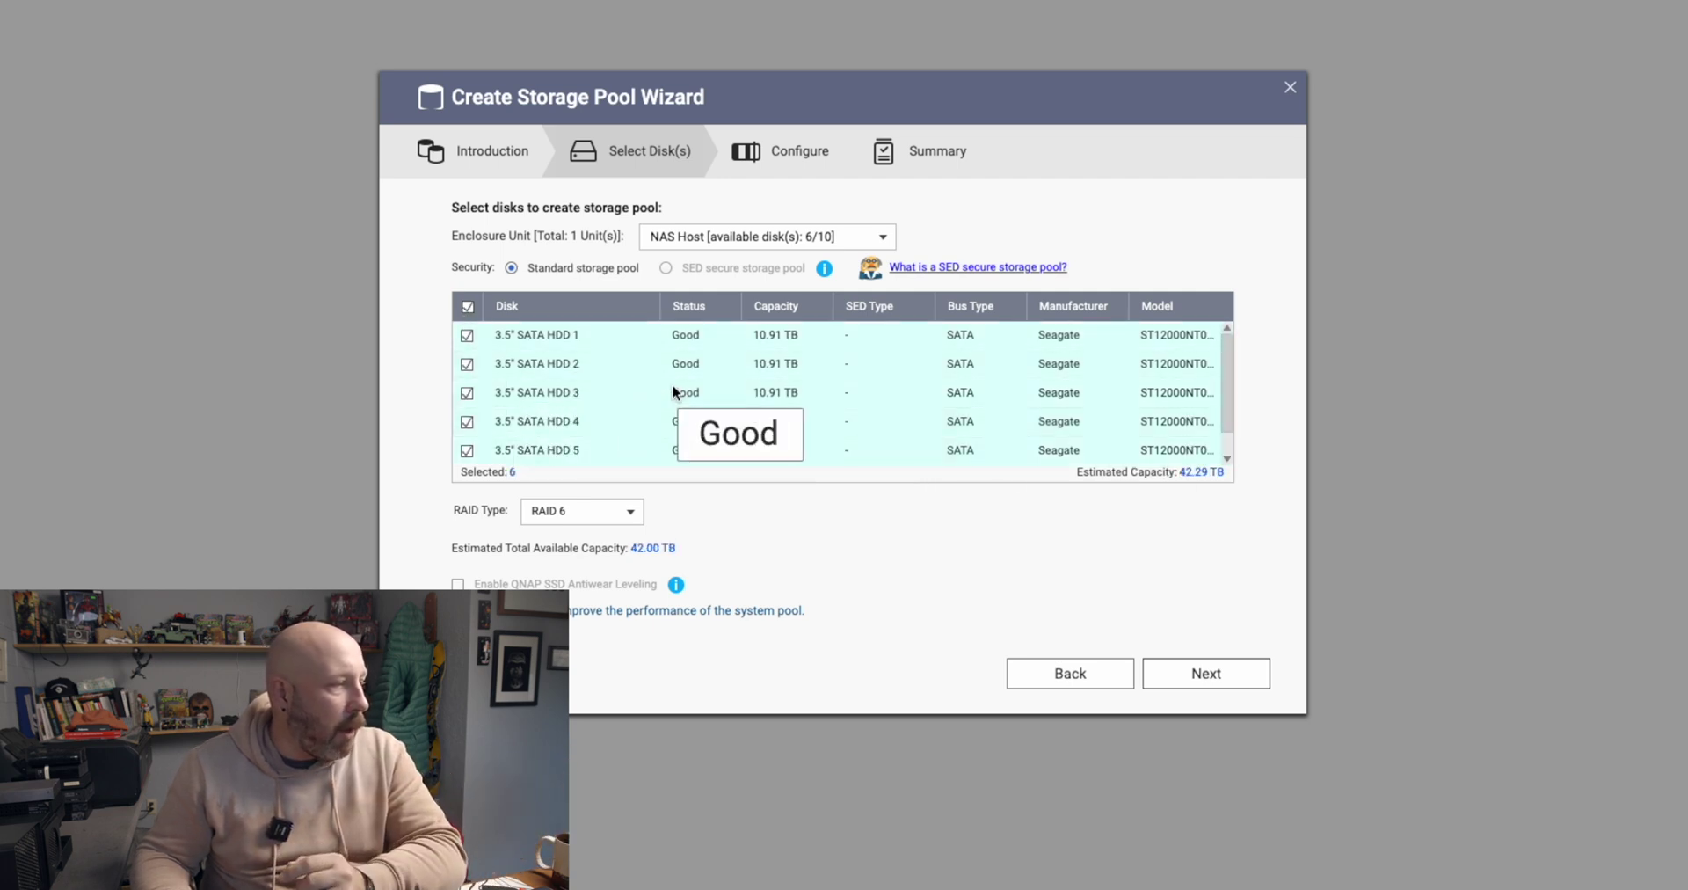
pyautogui.click(582, 523)
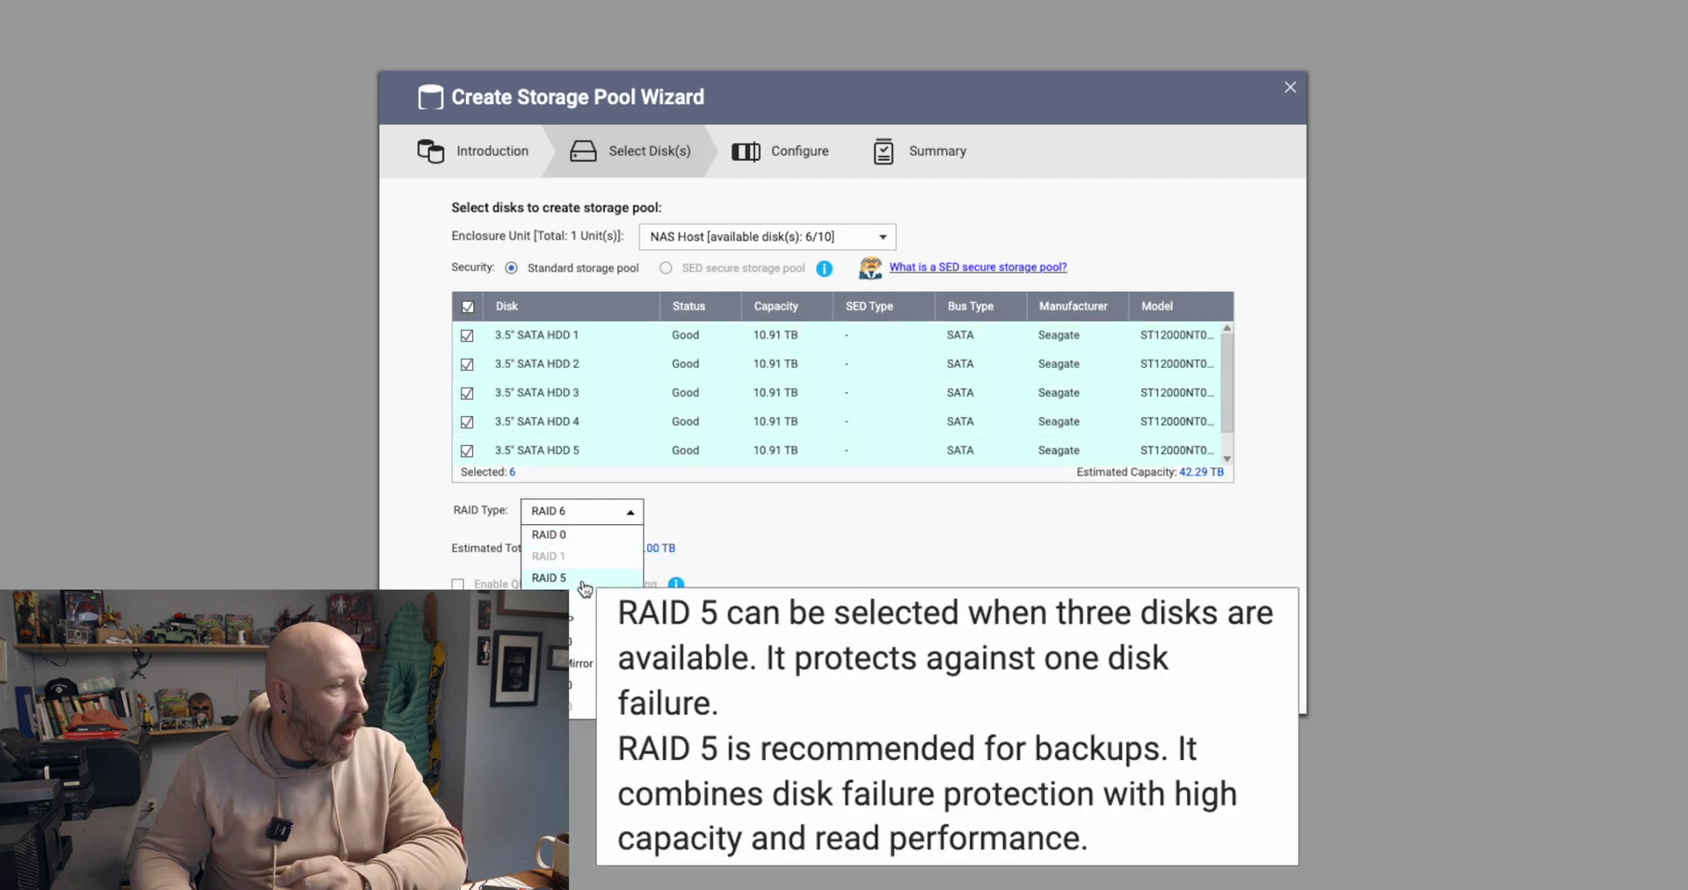
pyautogui.click(555, 572)
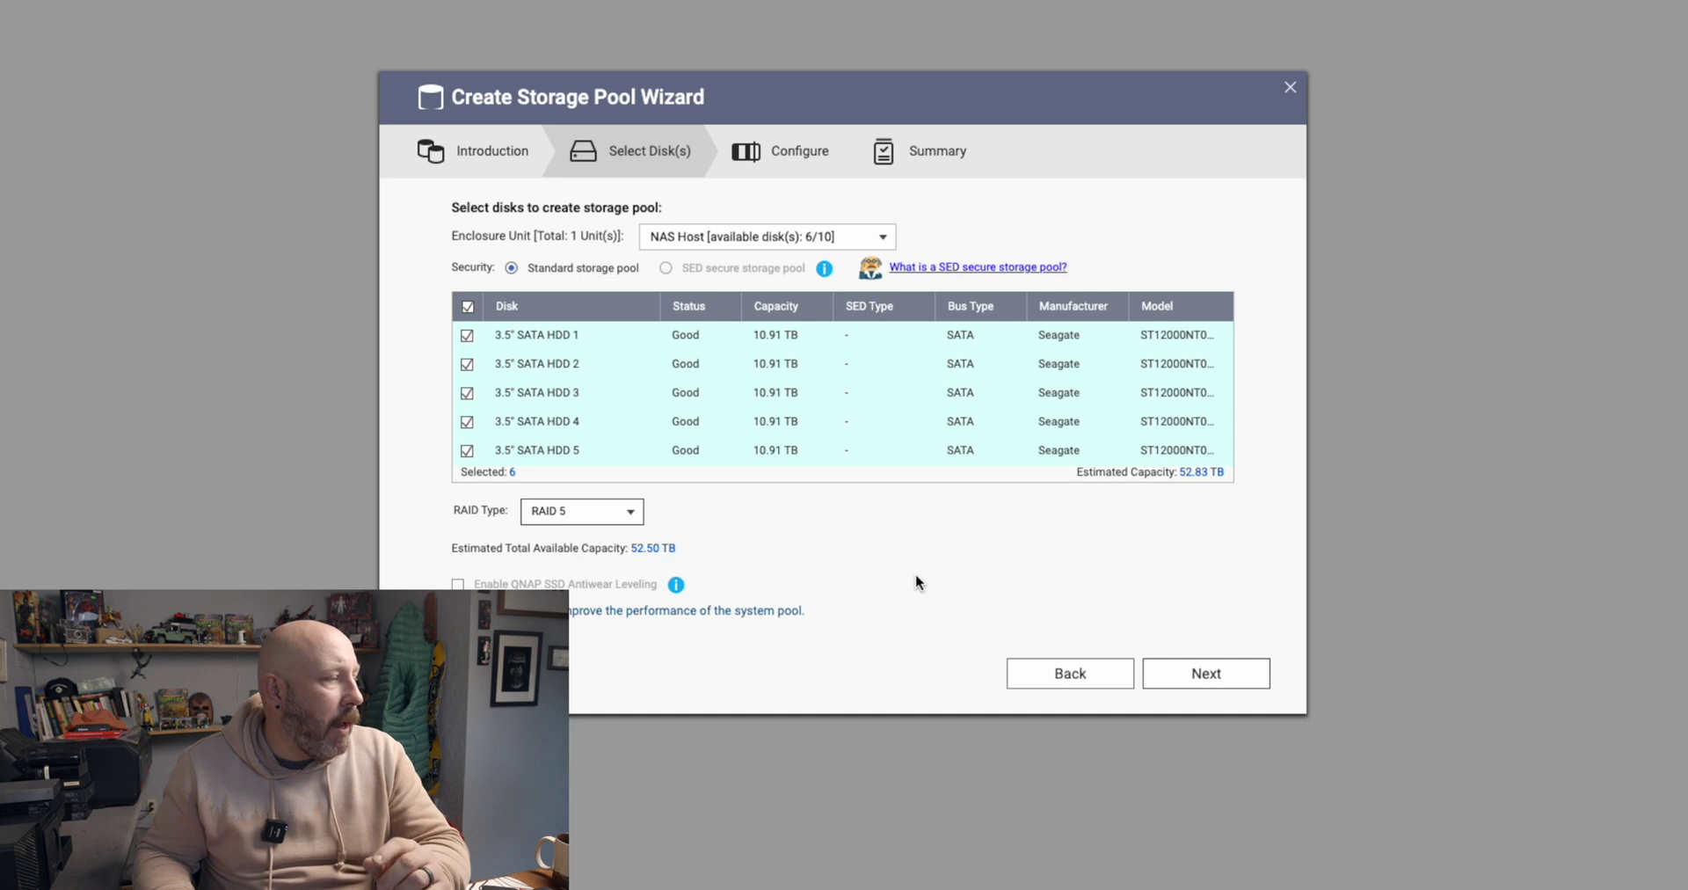
# Set the new pool's alert threshold to 90%, keeping 10% over-provisioning and 20% guaranteed snapshot space
pyautogui.click(1249, 684)
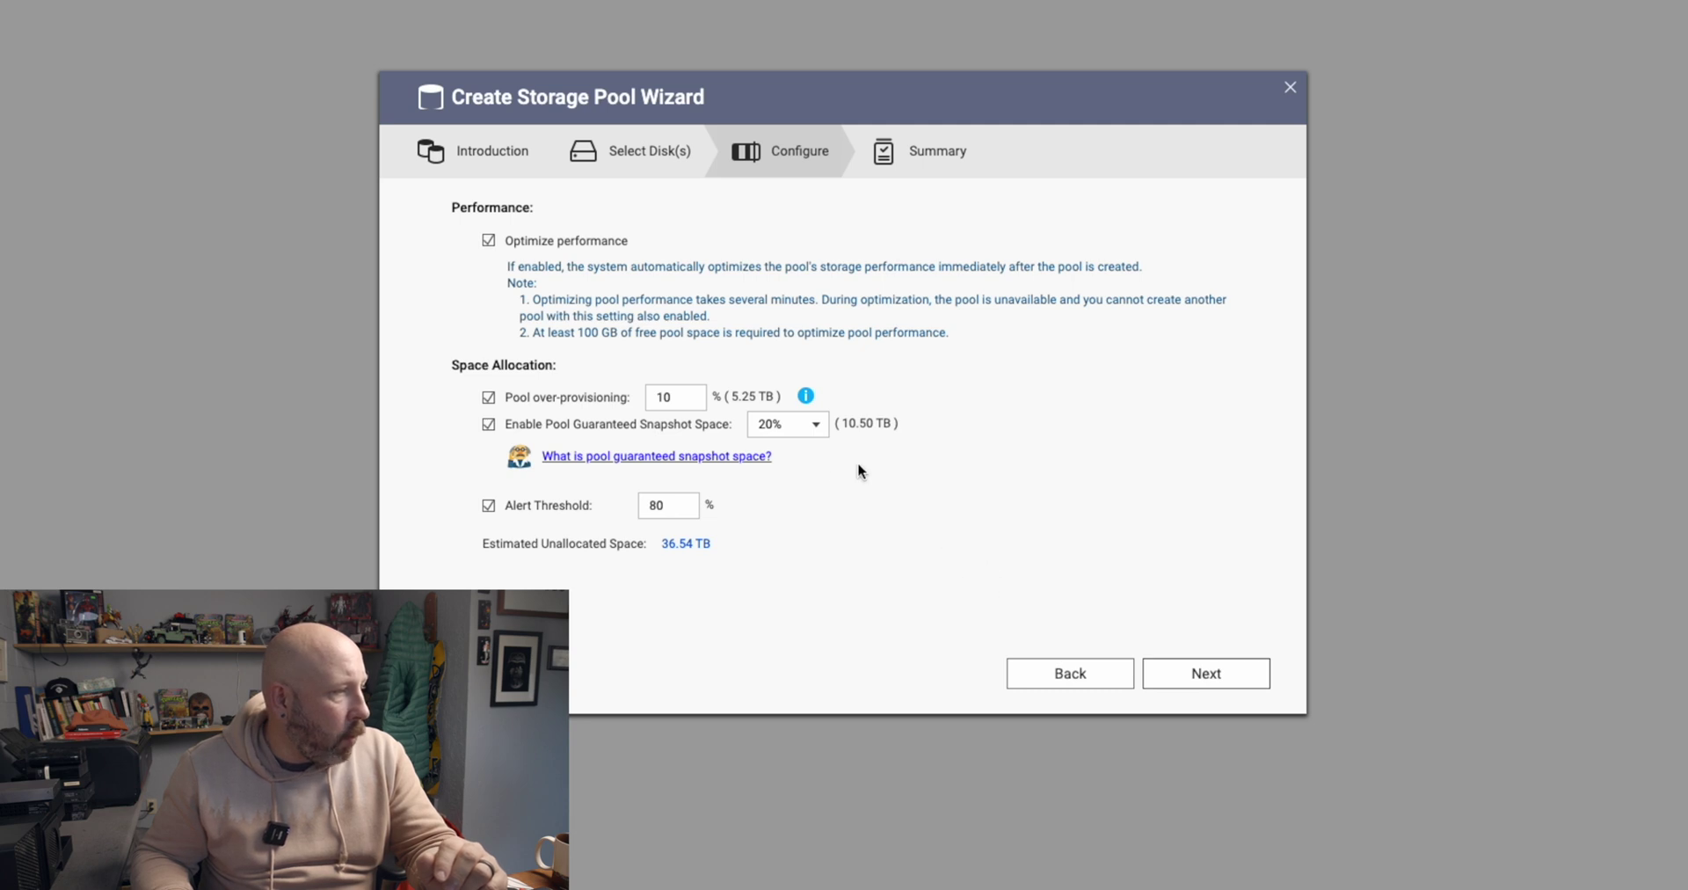
pyautogui.moveTo(678, 505); pyautogui.dragTo(628, 506)
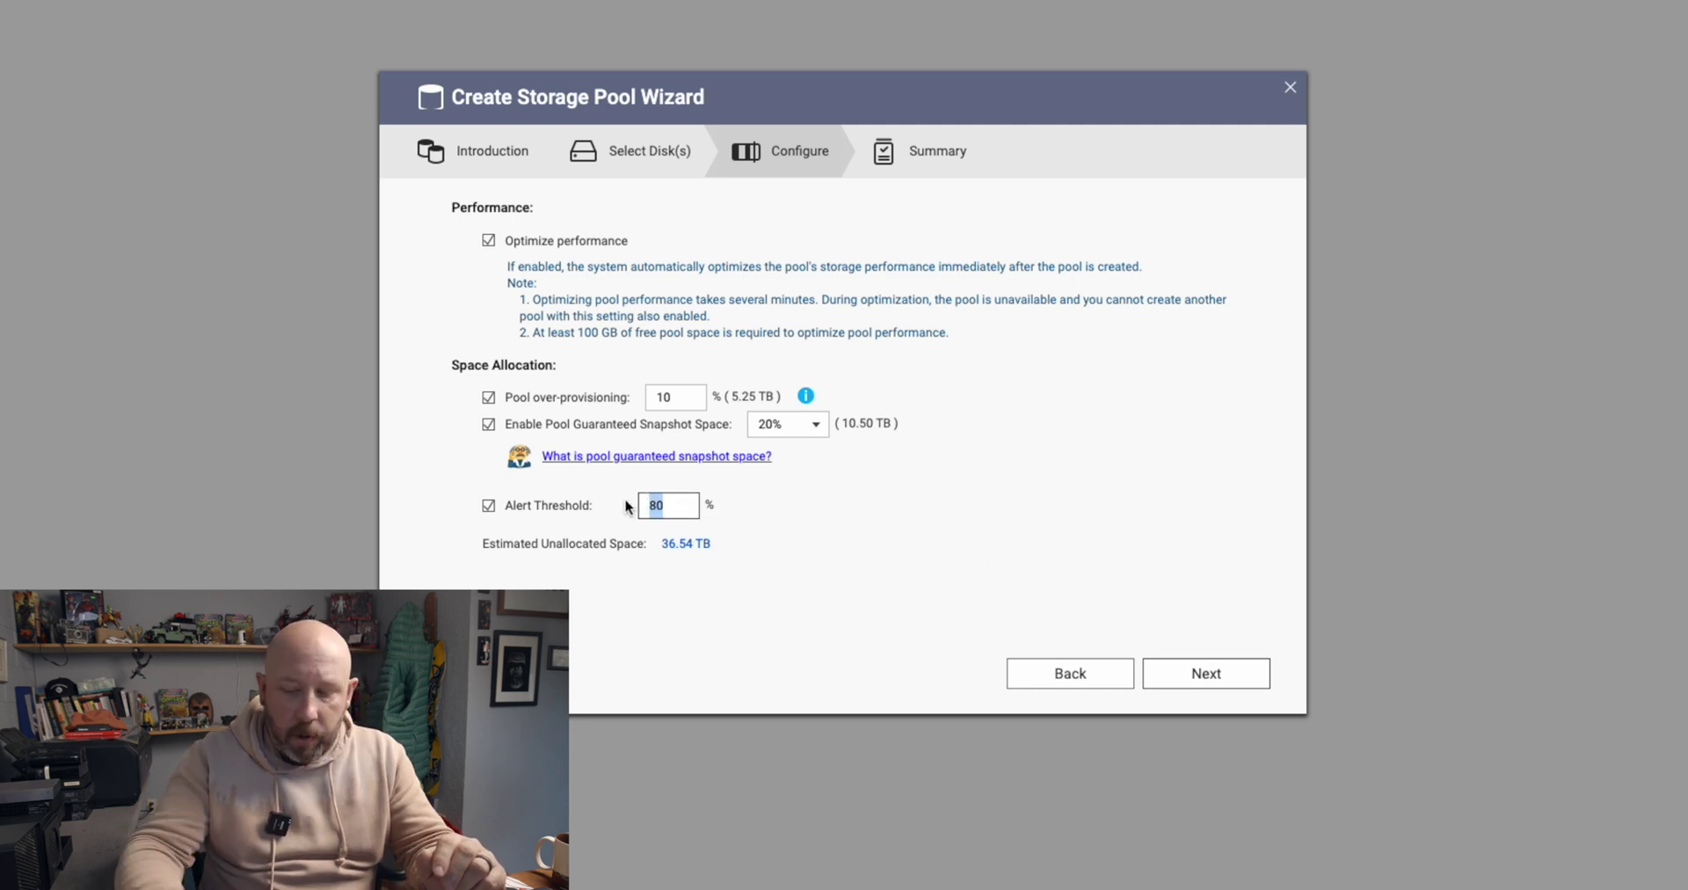
pyautogui.write('90')
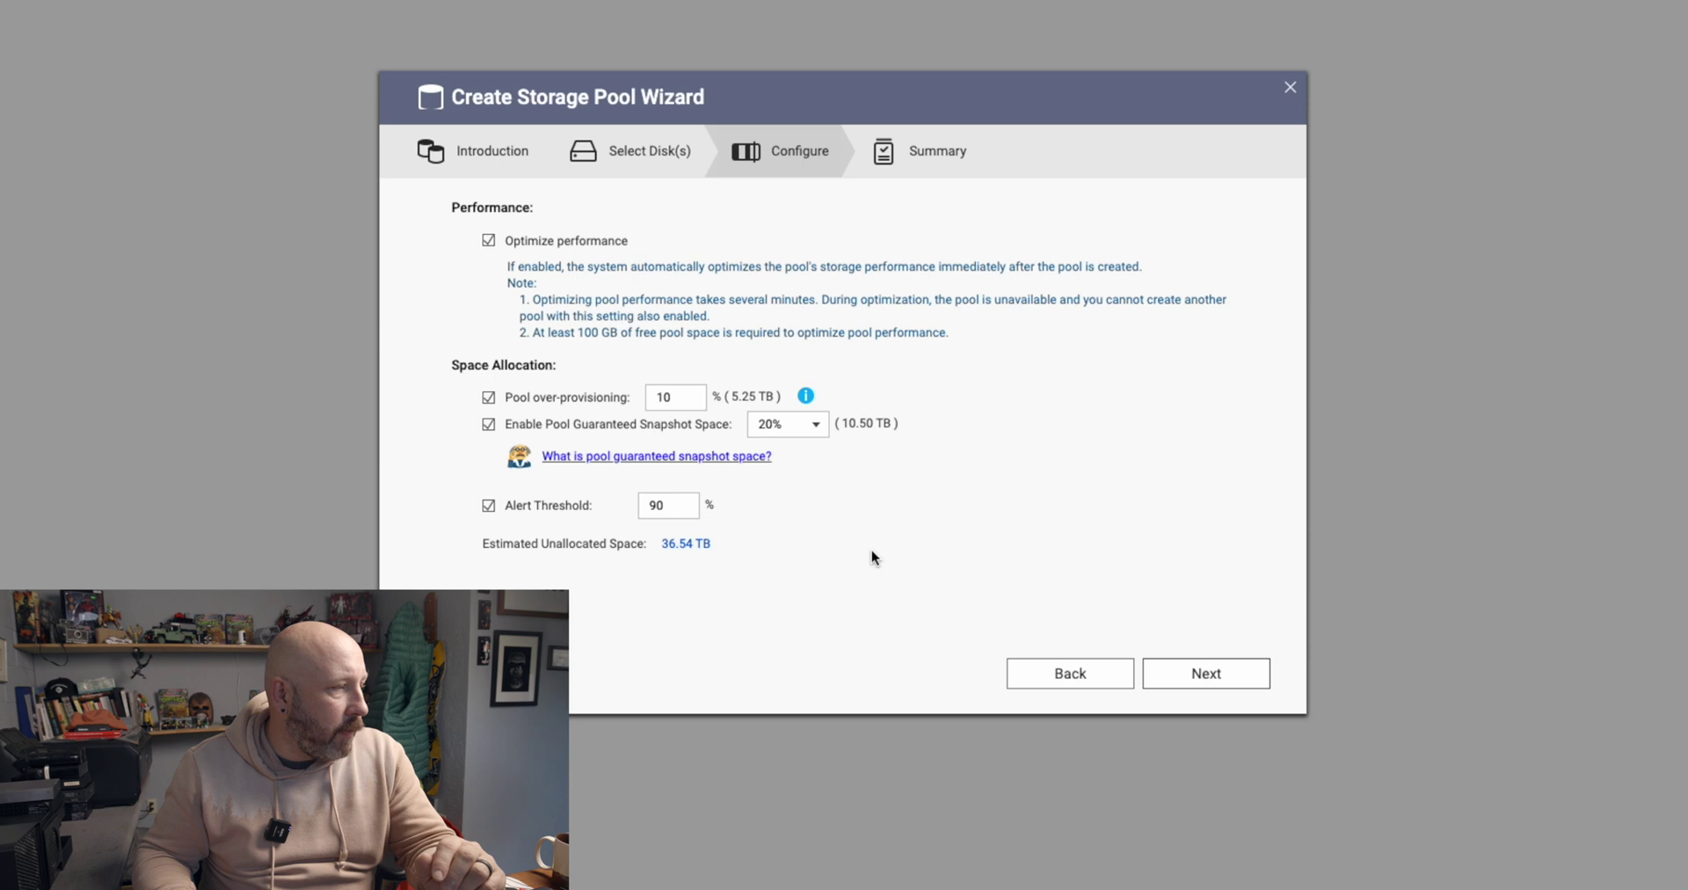
pyautogui.click(1184, 675)
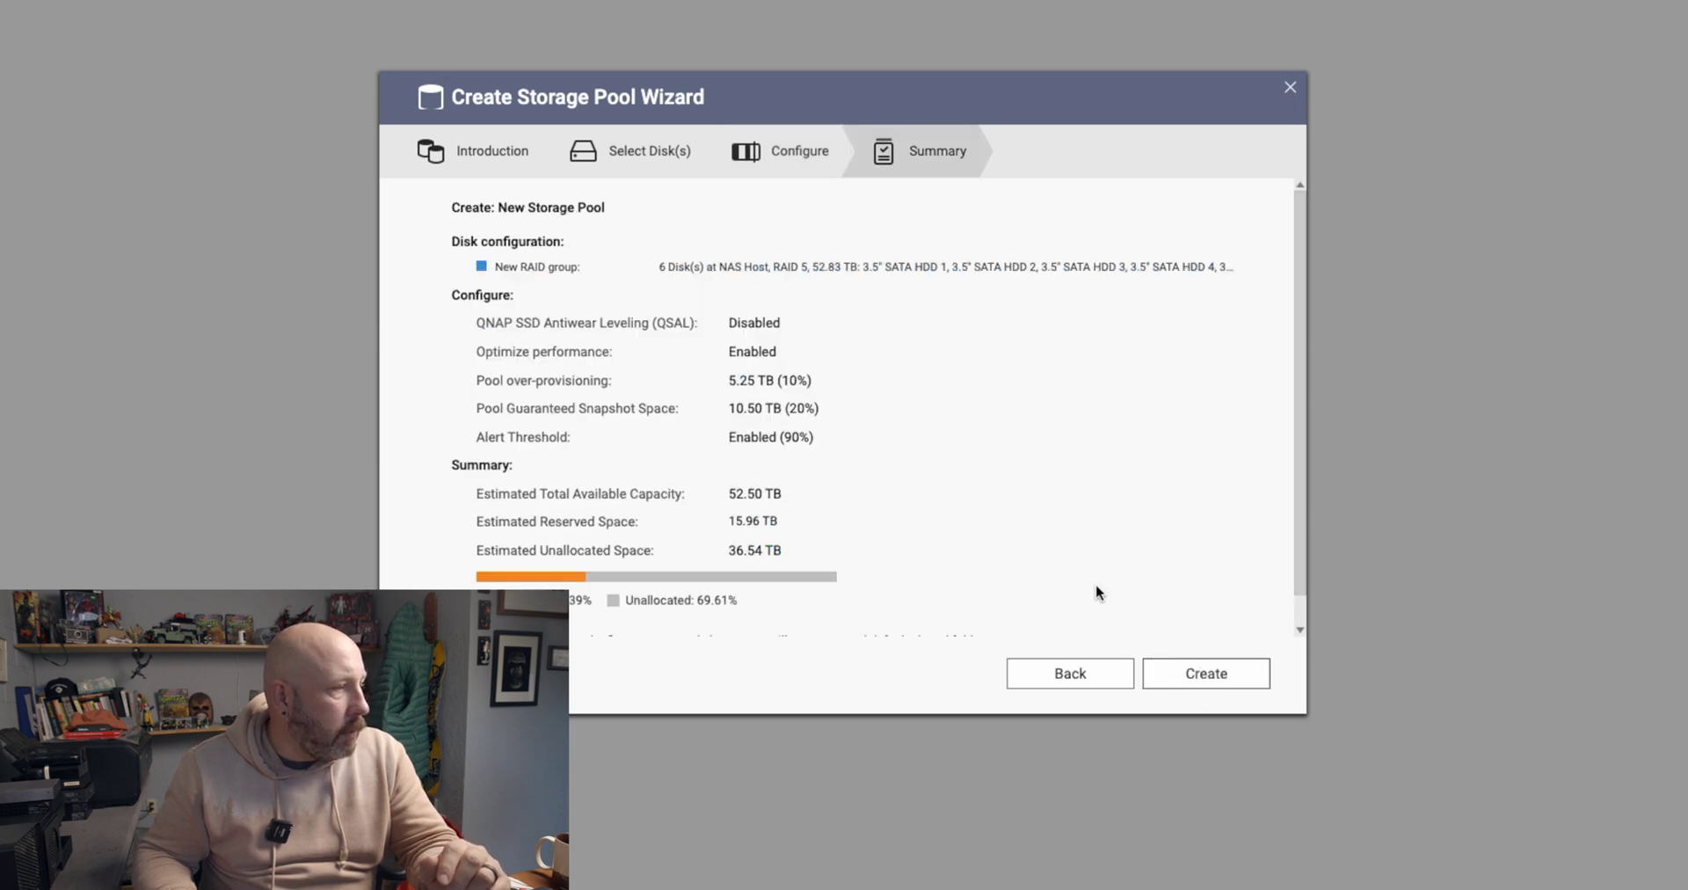
# Create the RAID 5 pool, accepting that the selected disks are erased, and expand it in the storage list
pyautogui.click(1206, 676)
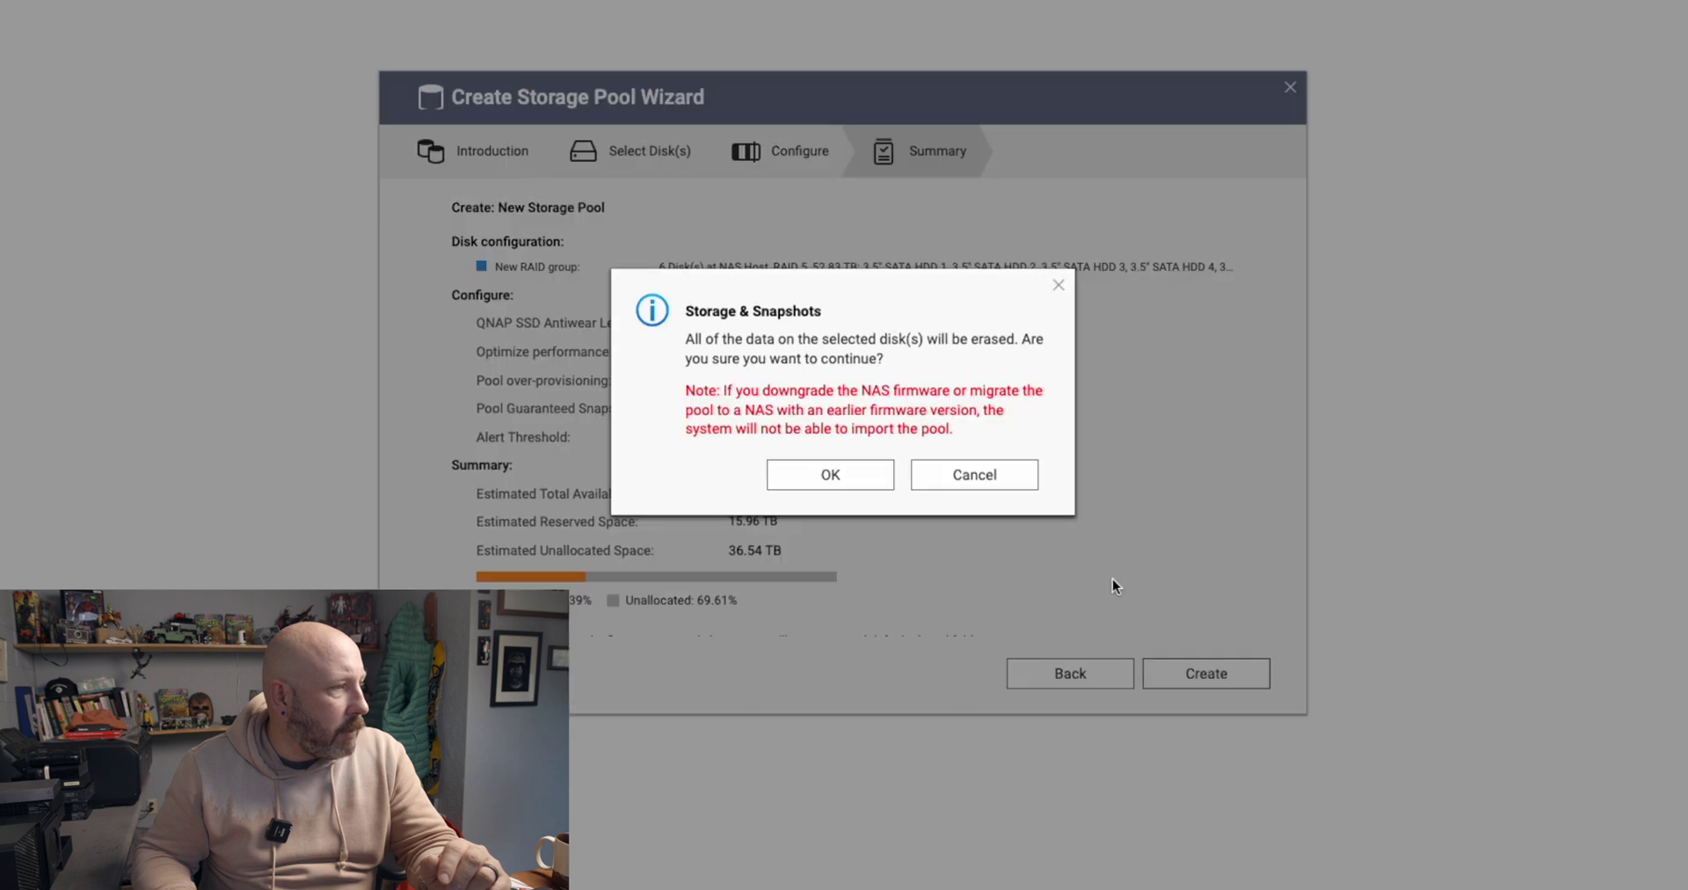
pyautogui.click(853, 475)
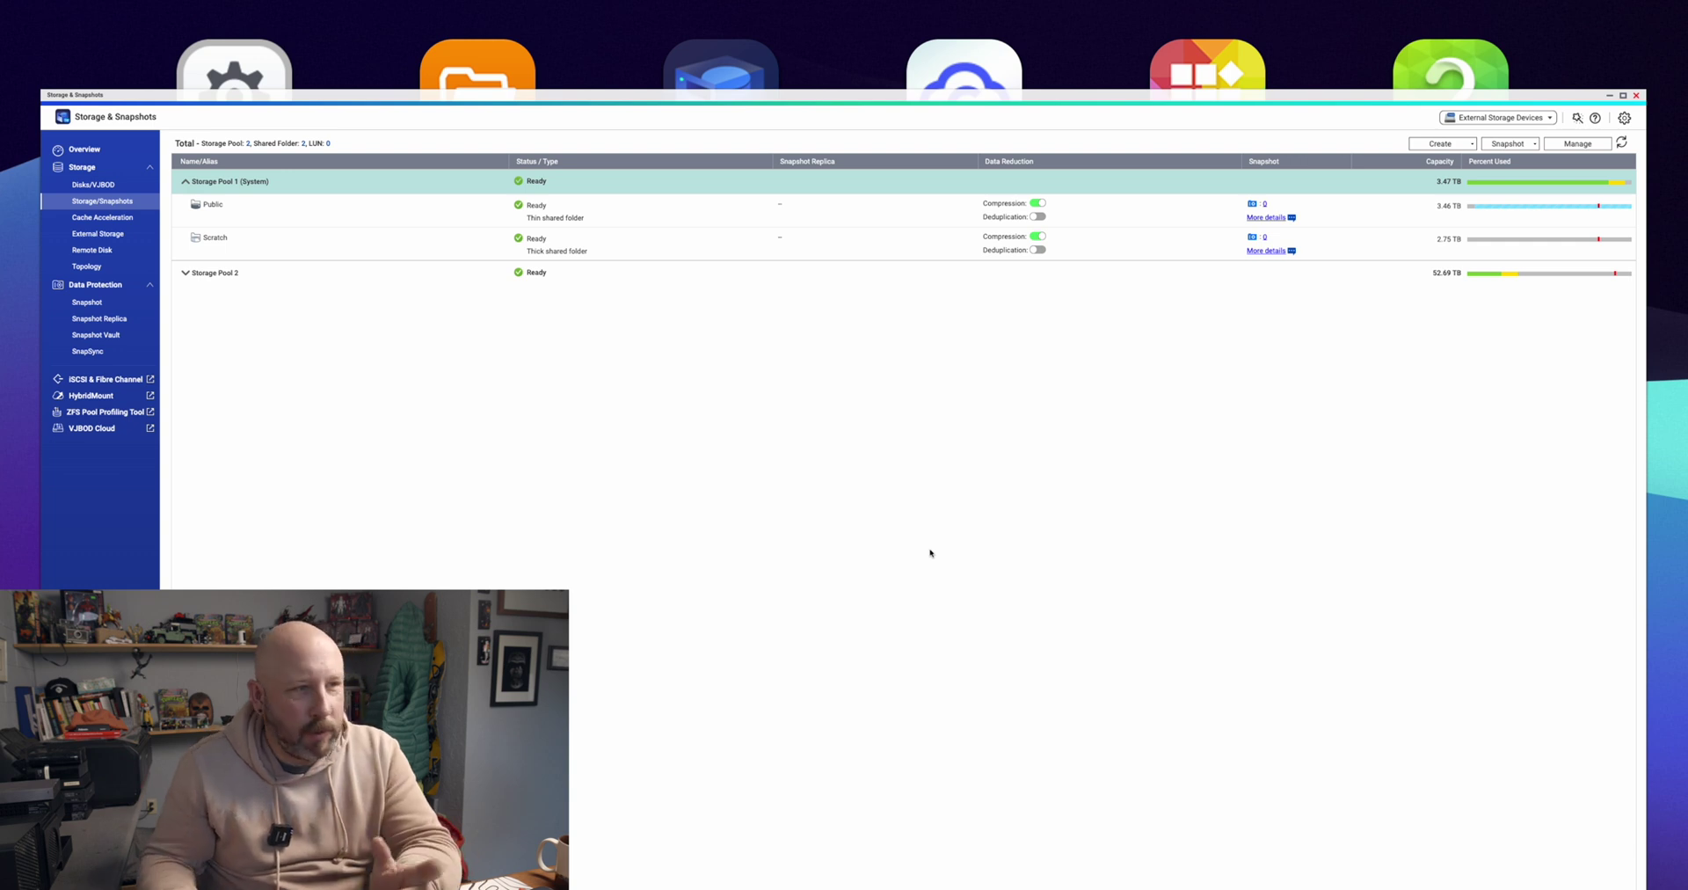
pyautogui.click(617, 265)
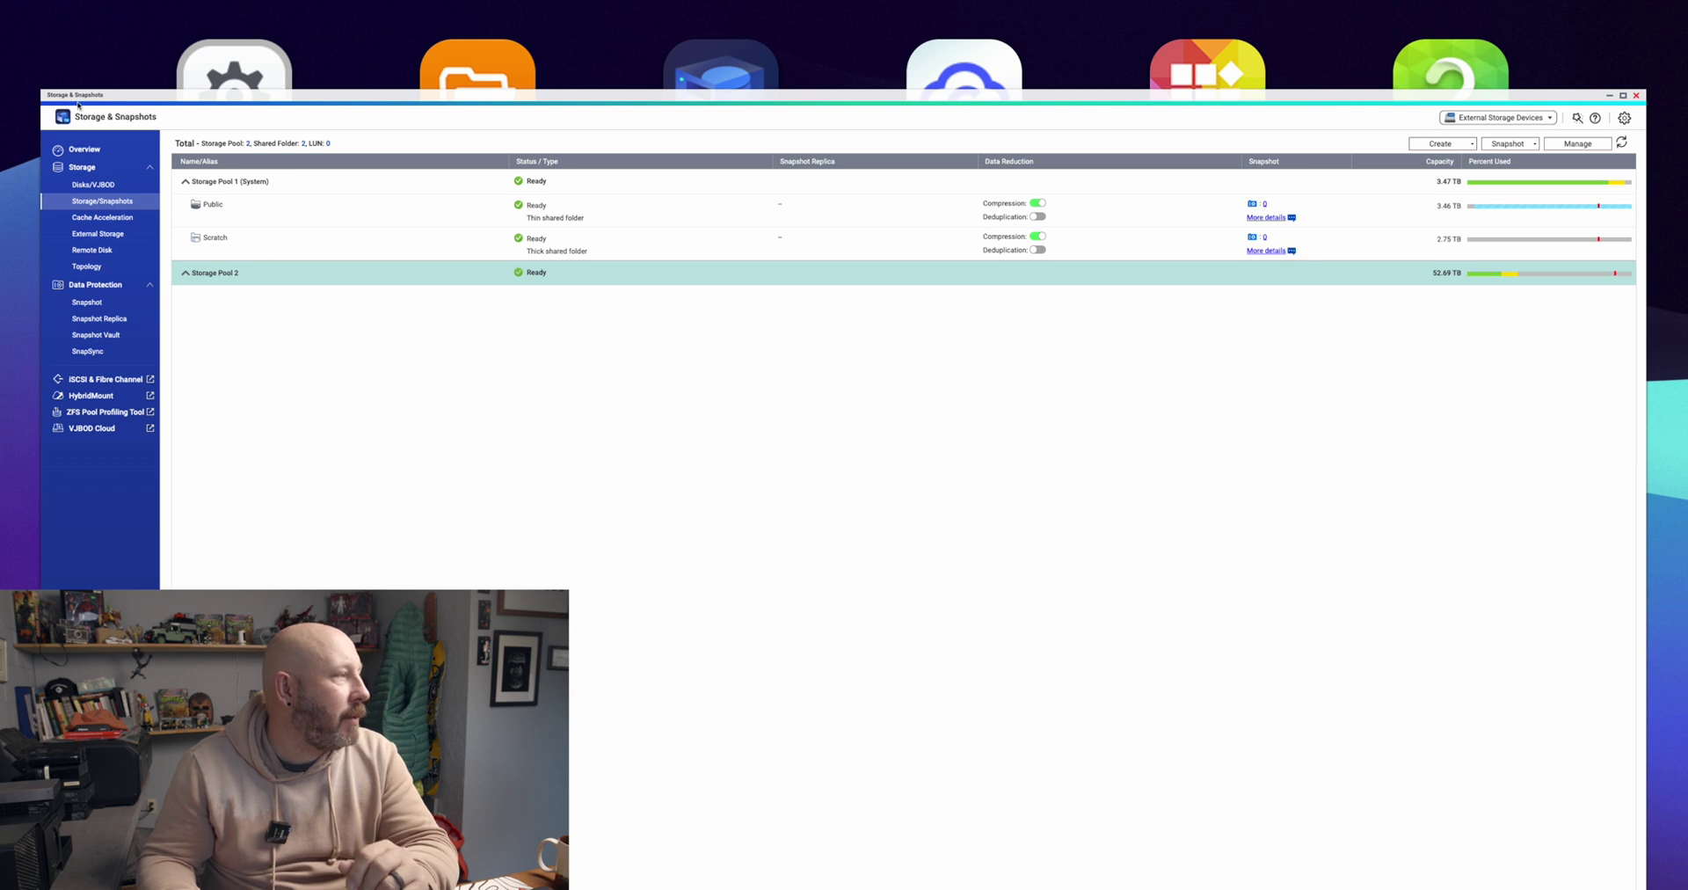
# Close Storage & Snapshots and start another new shared folder from the Control Panel's shared folder settings
pyautogui.click(1637, 96)
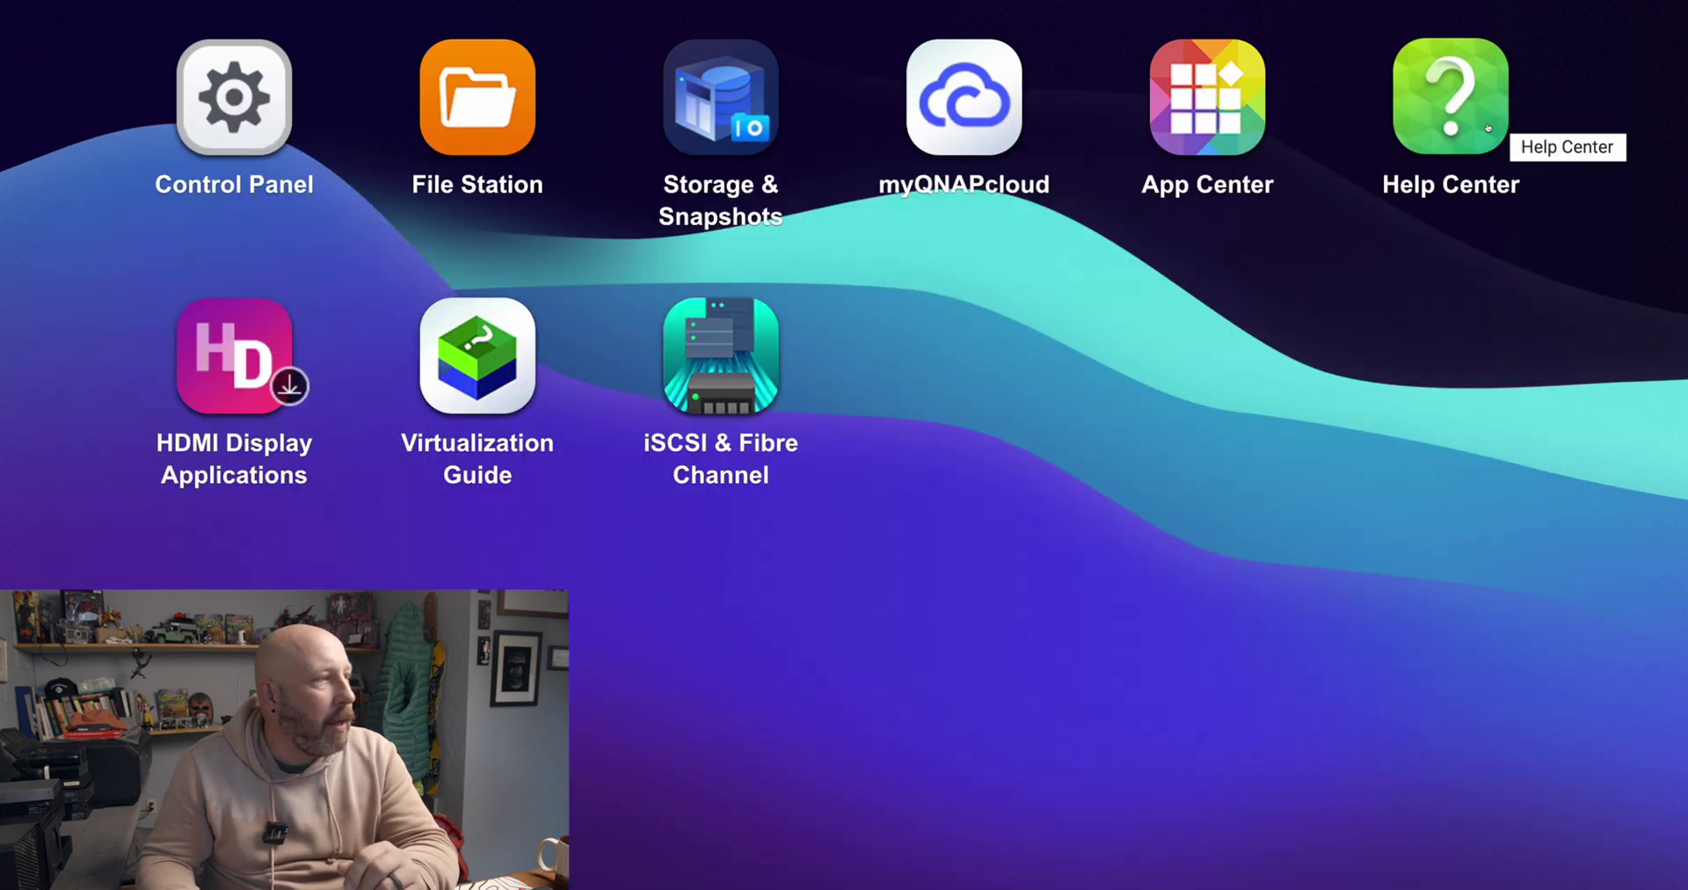
pyautogui.click(268, 76)
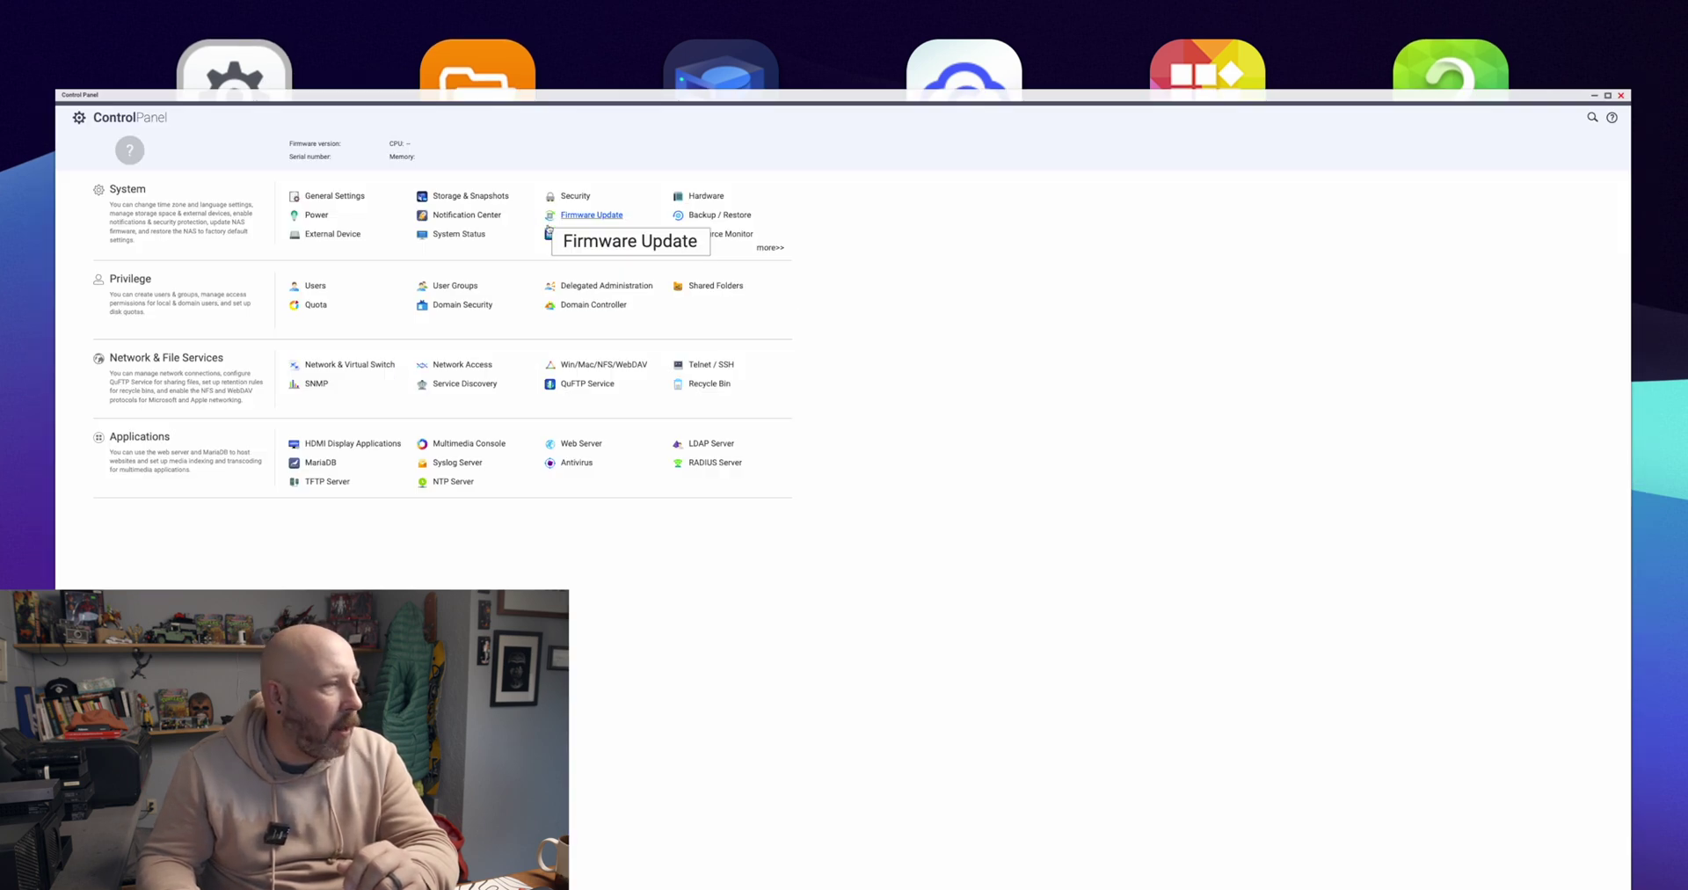
pyautogui.click(715, 290)
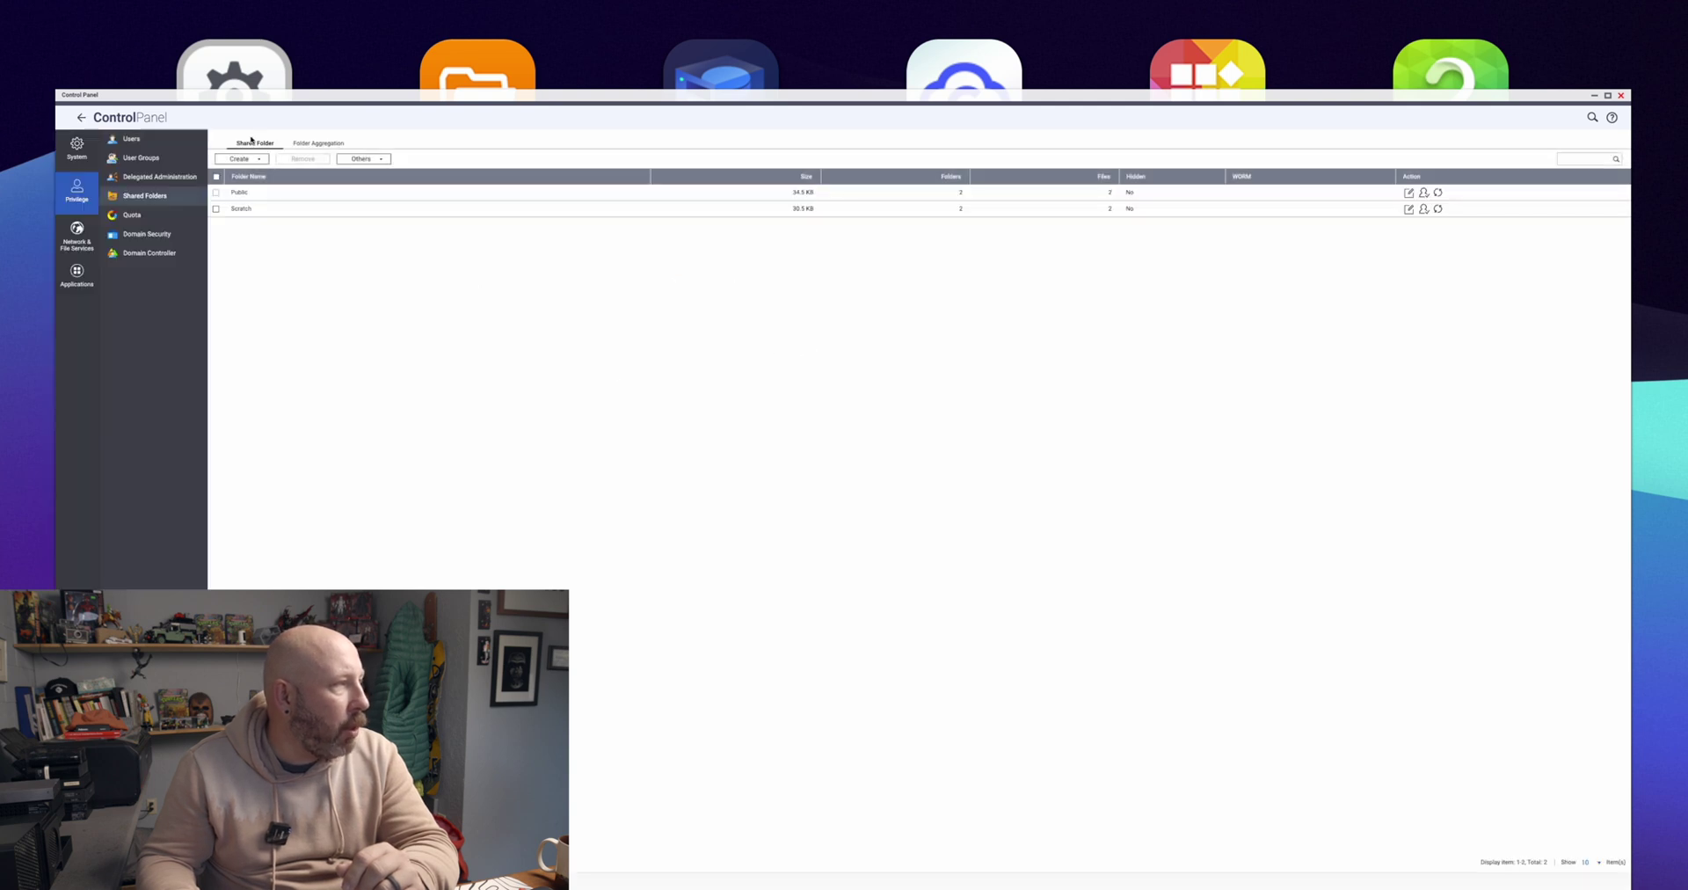
pyautogui.click(244, 159)
pyautogui.click(250, 181)
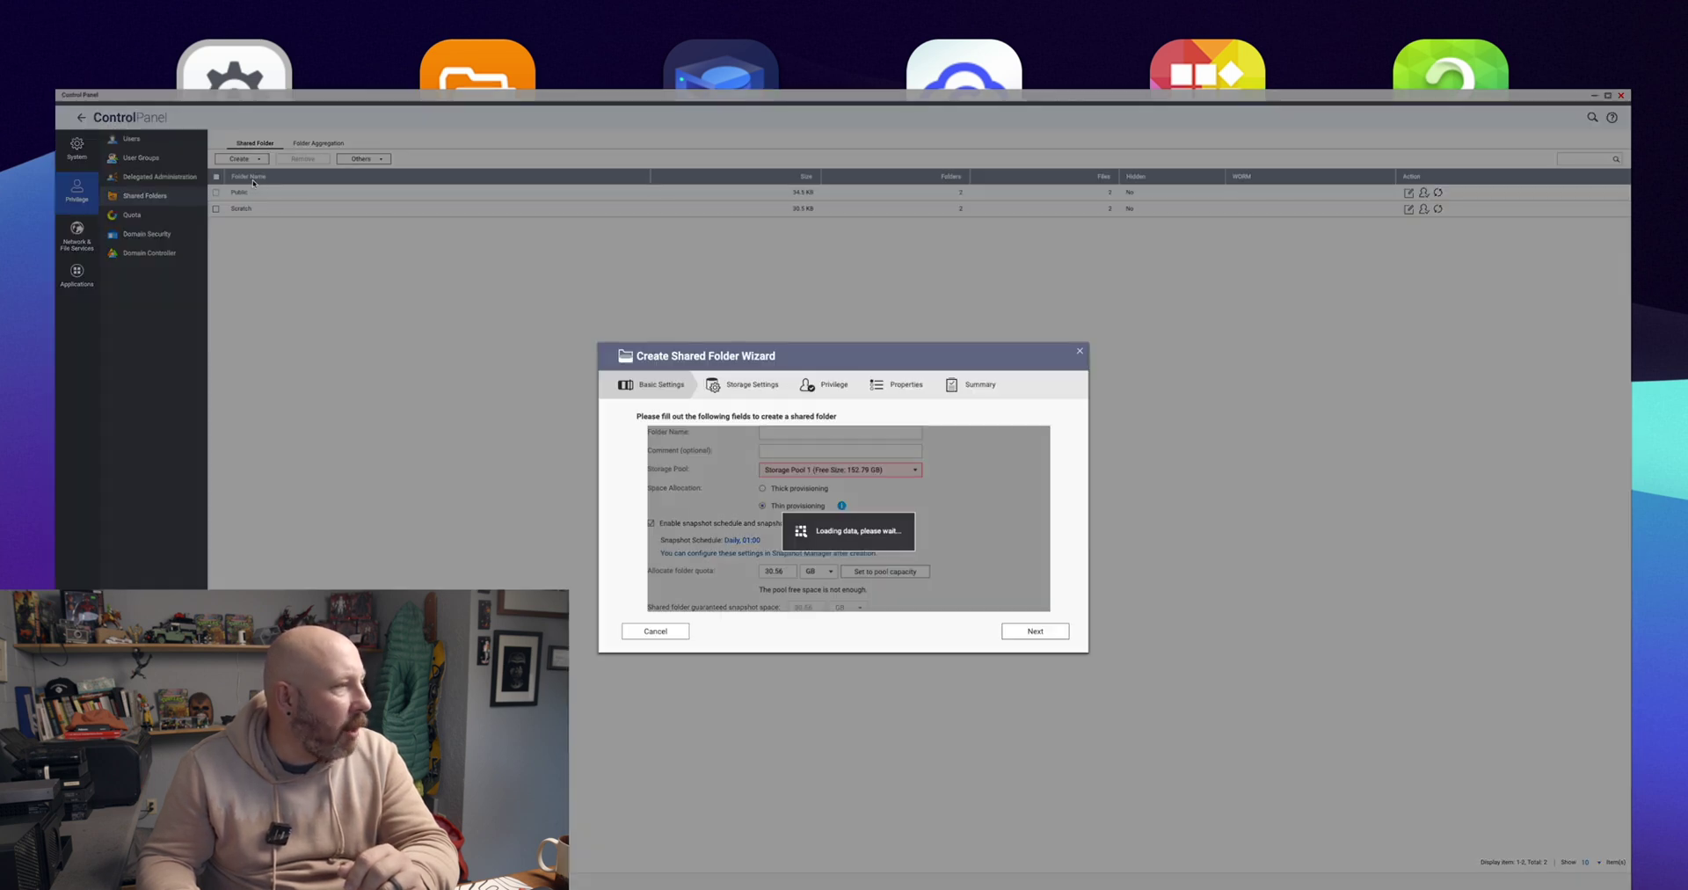
# Name the new shared folder Media, place it on Storage Pool 2, and set its quota to the pool capacity of 36.53 TB
pyautogui.click(853, 470)
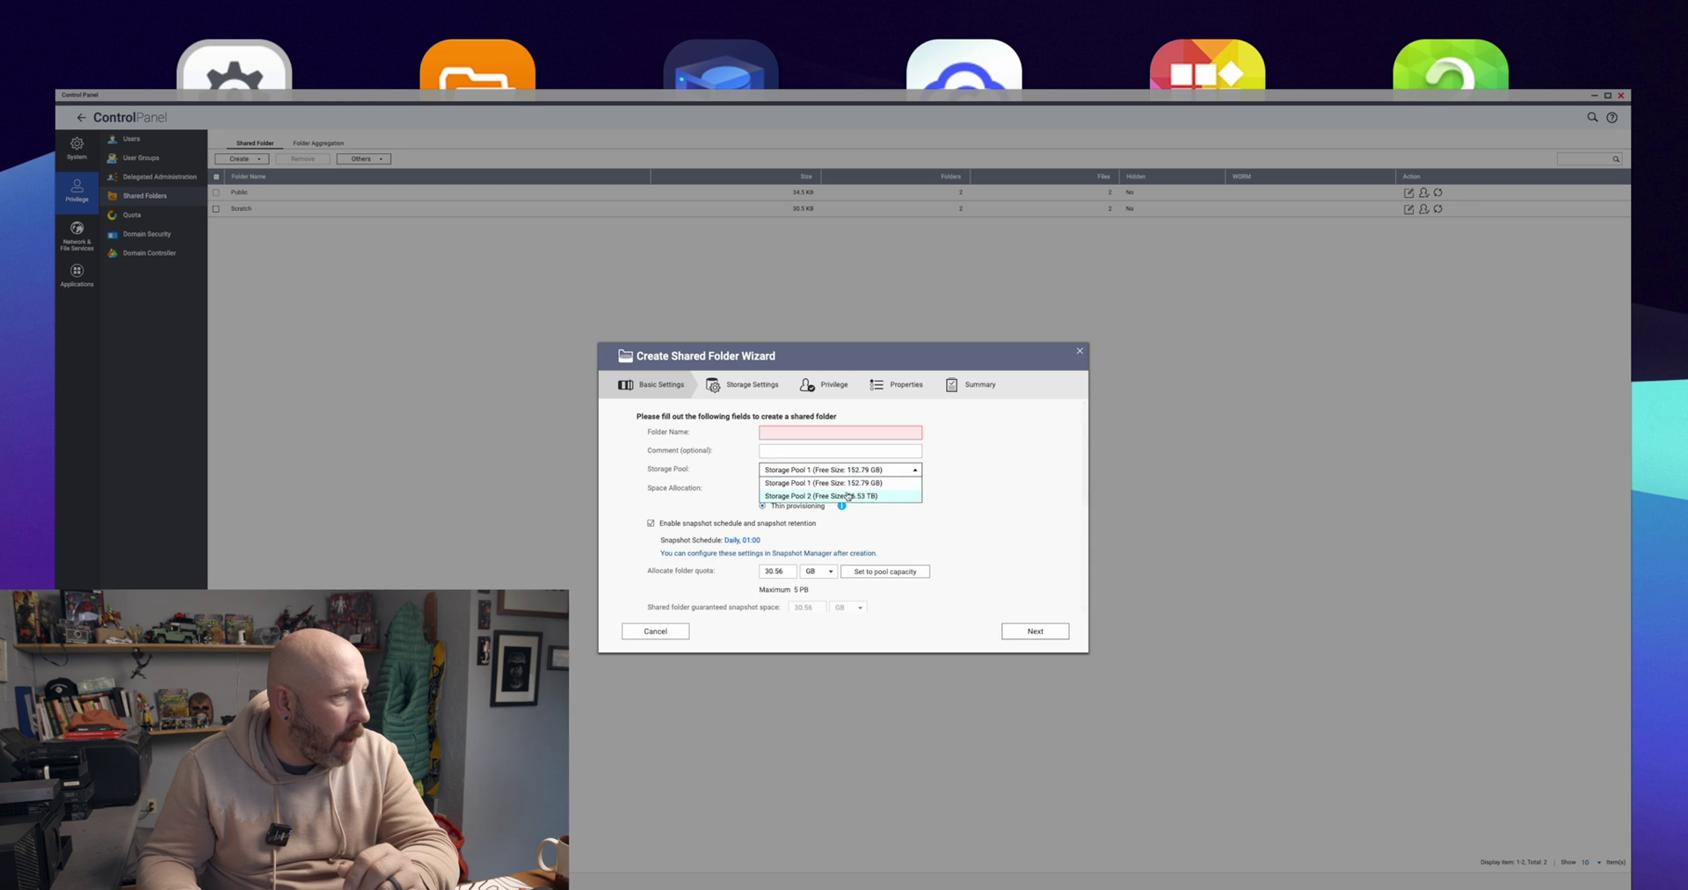
pyautogui.click(852, 496)
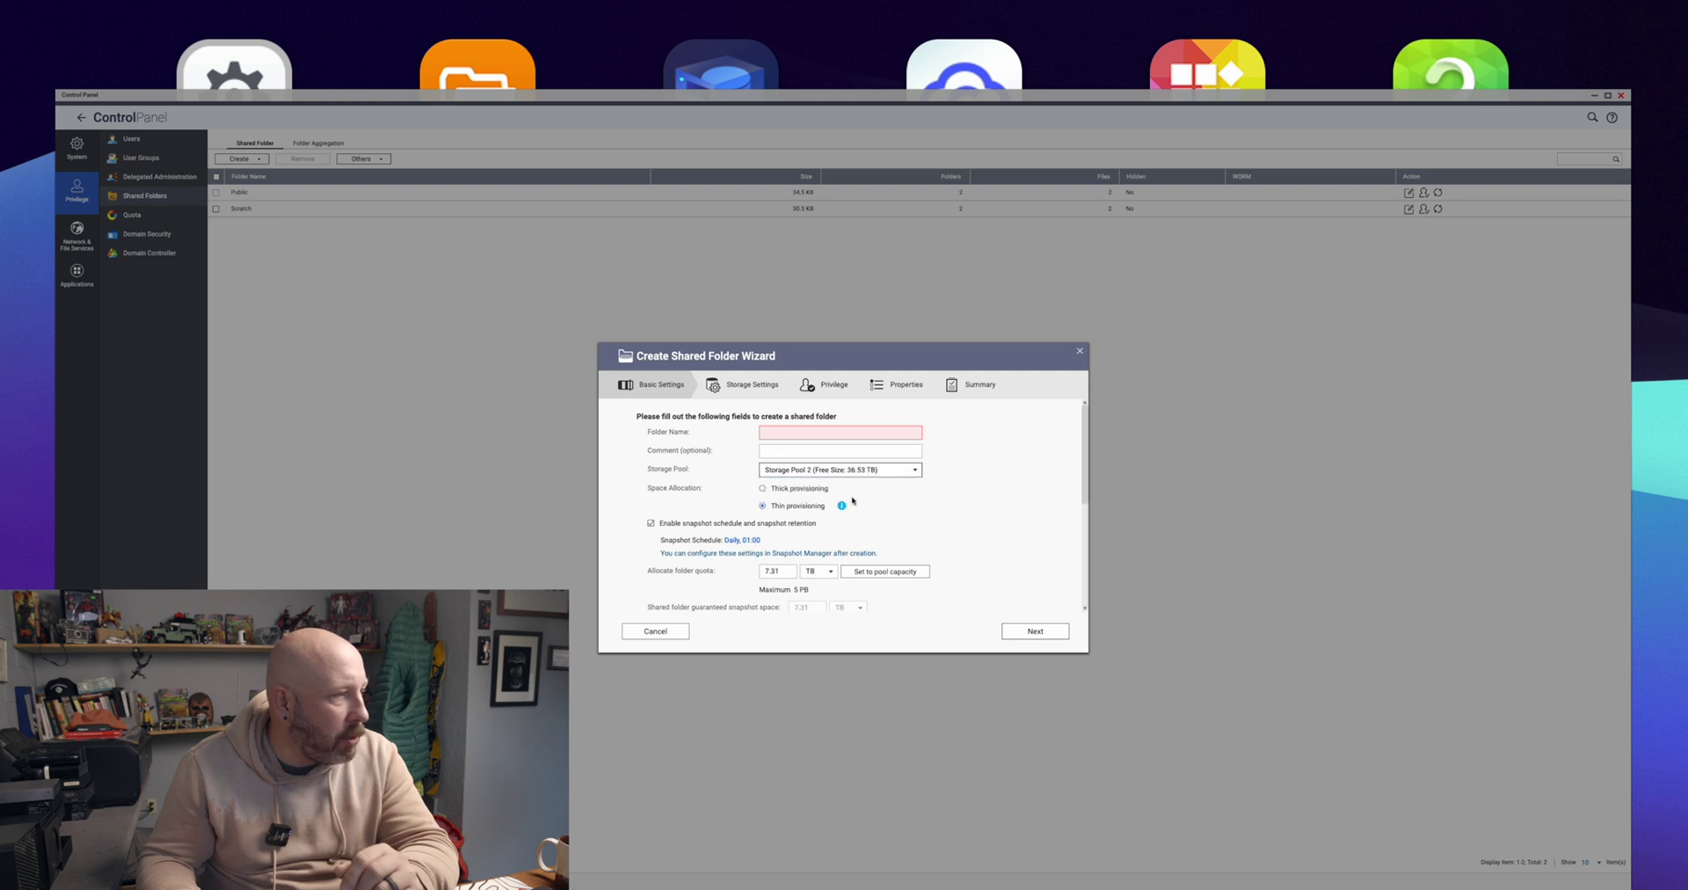
pyautogui.click(876, 434)
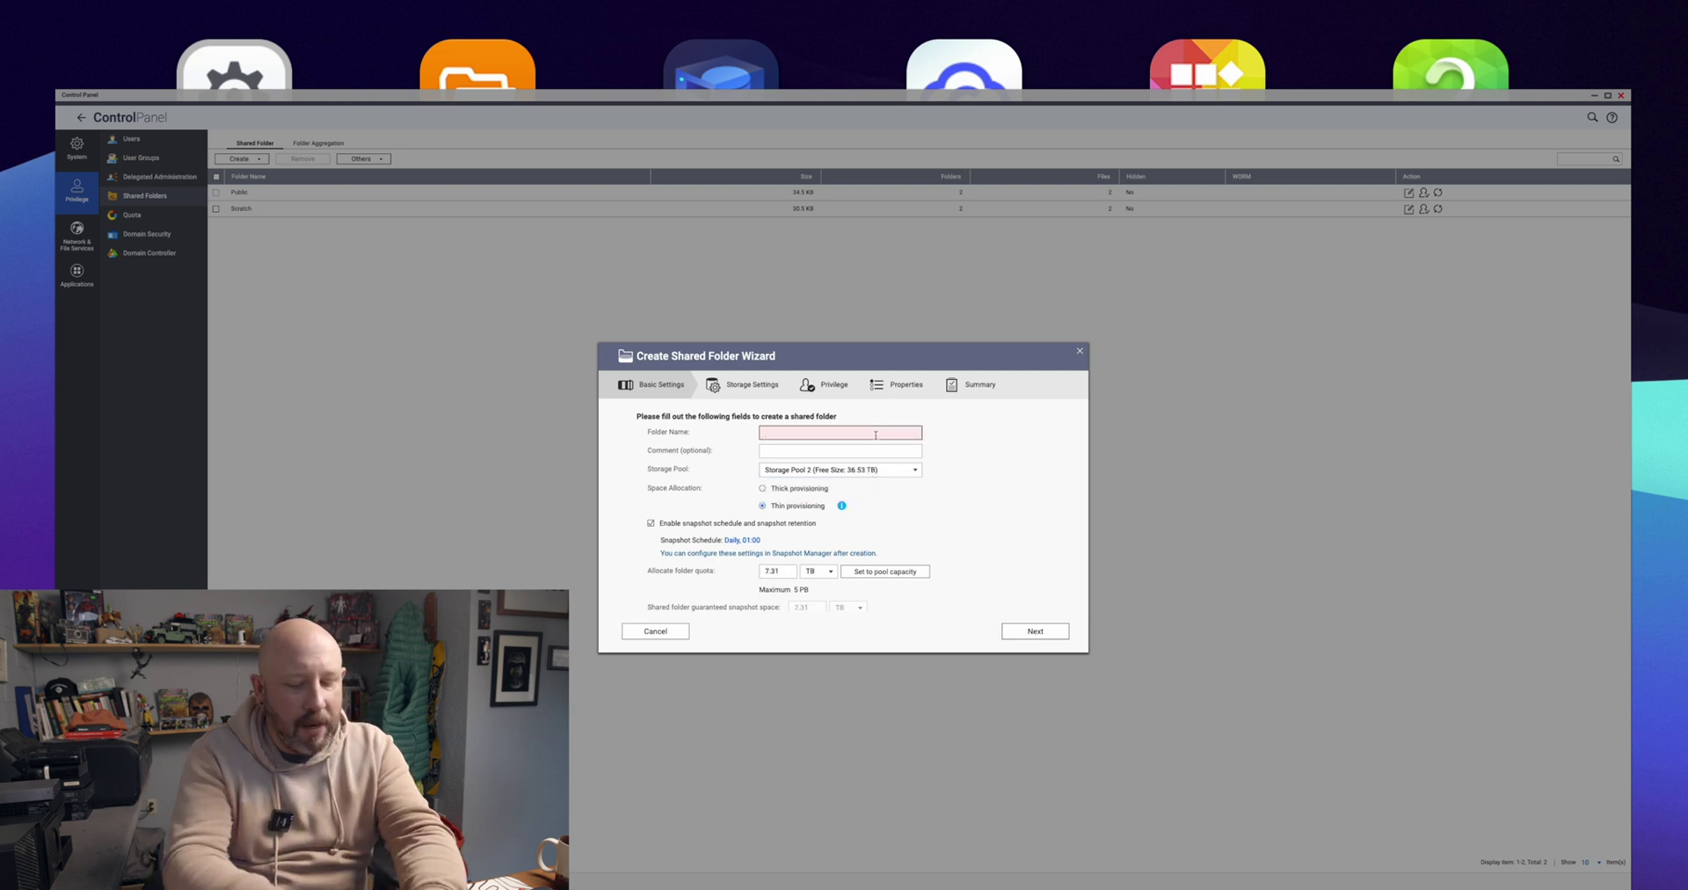
pyautogui.write('Media')
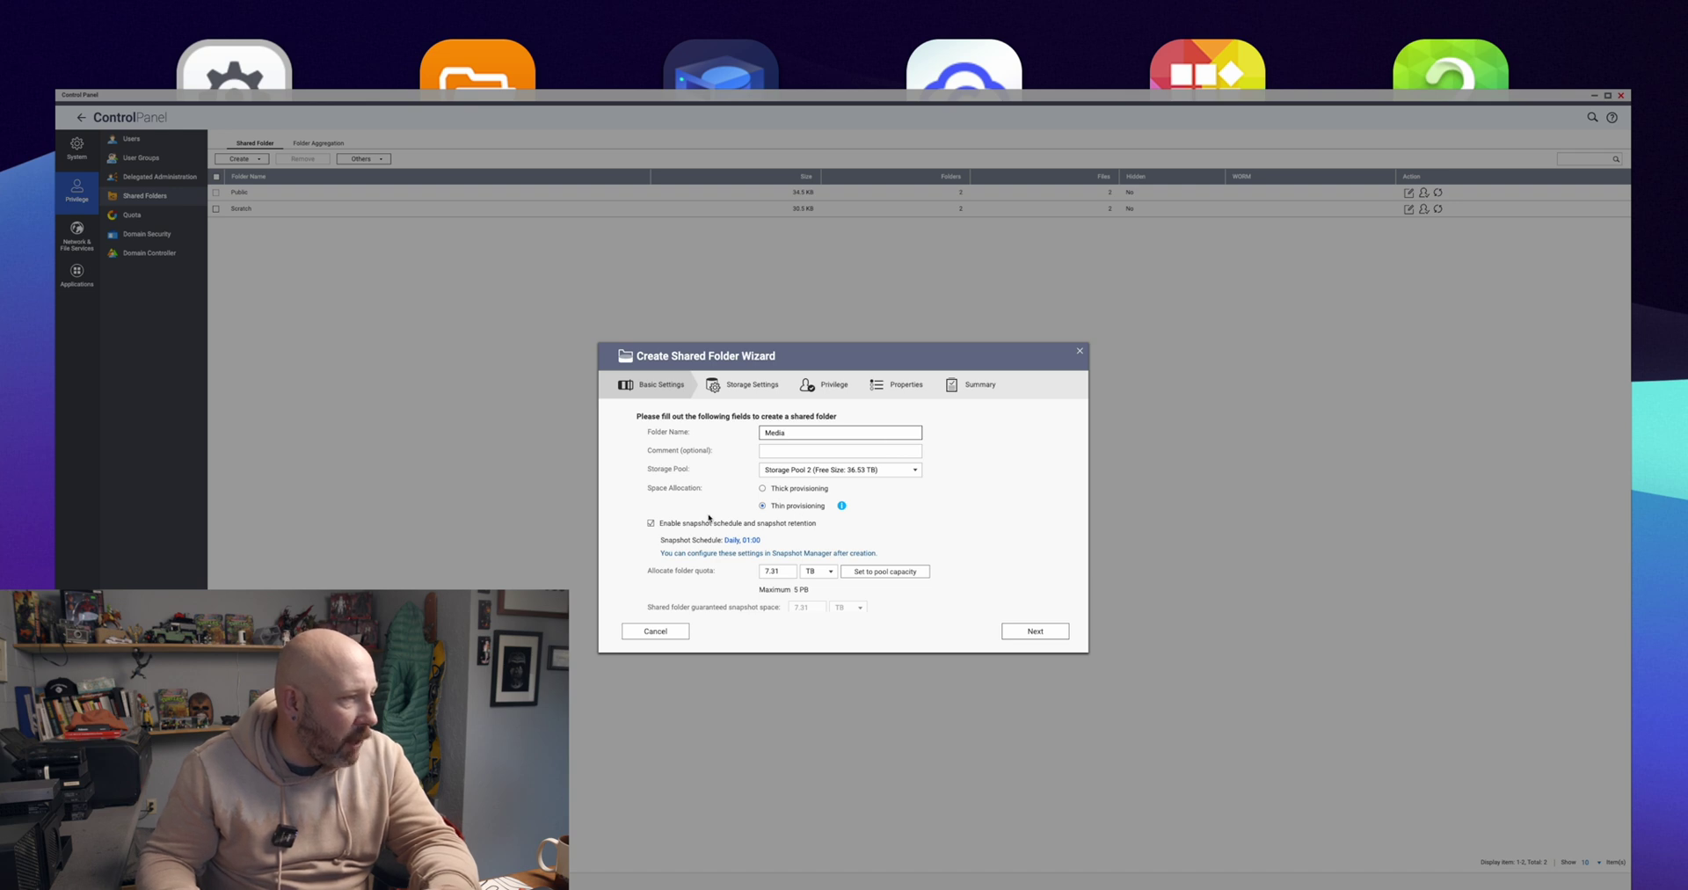
pyautogui.click(877, 571)
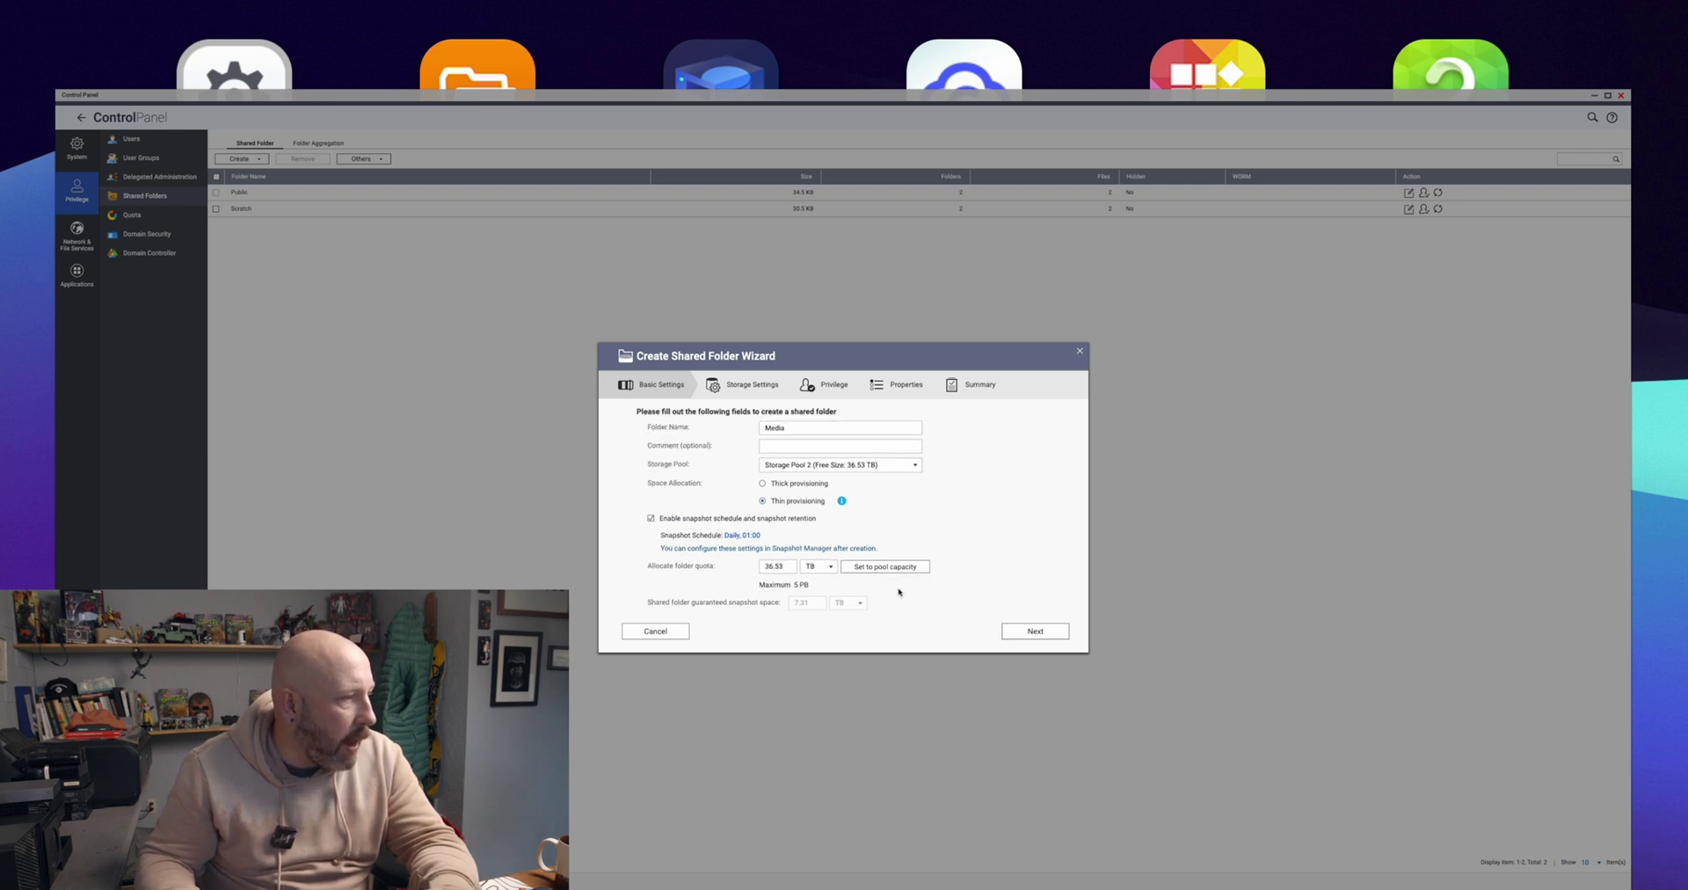
pyautogui.click(1014, 631)
pyautogui.click(822, 538)
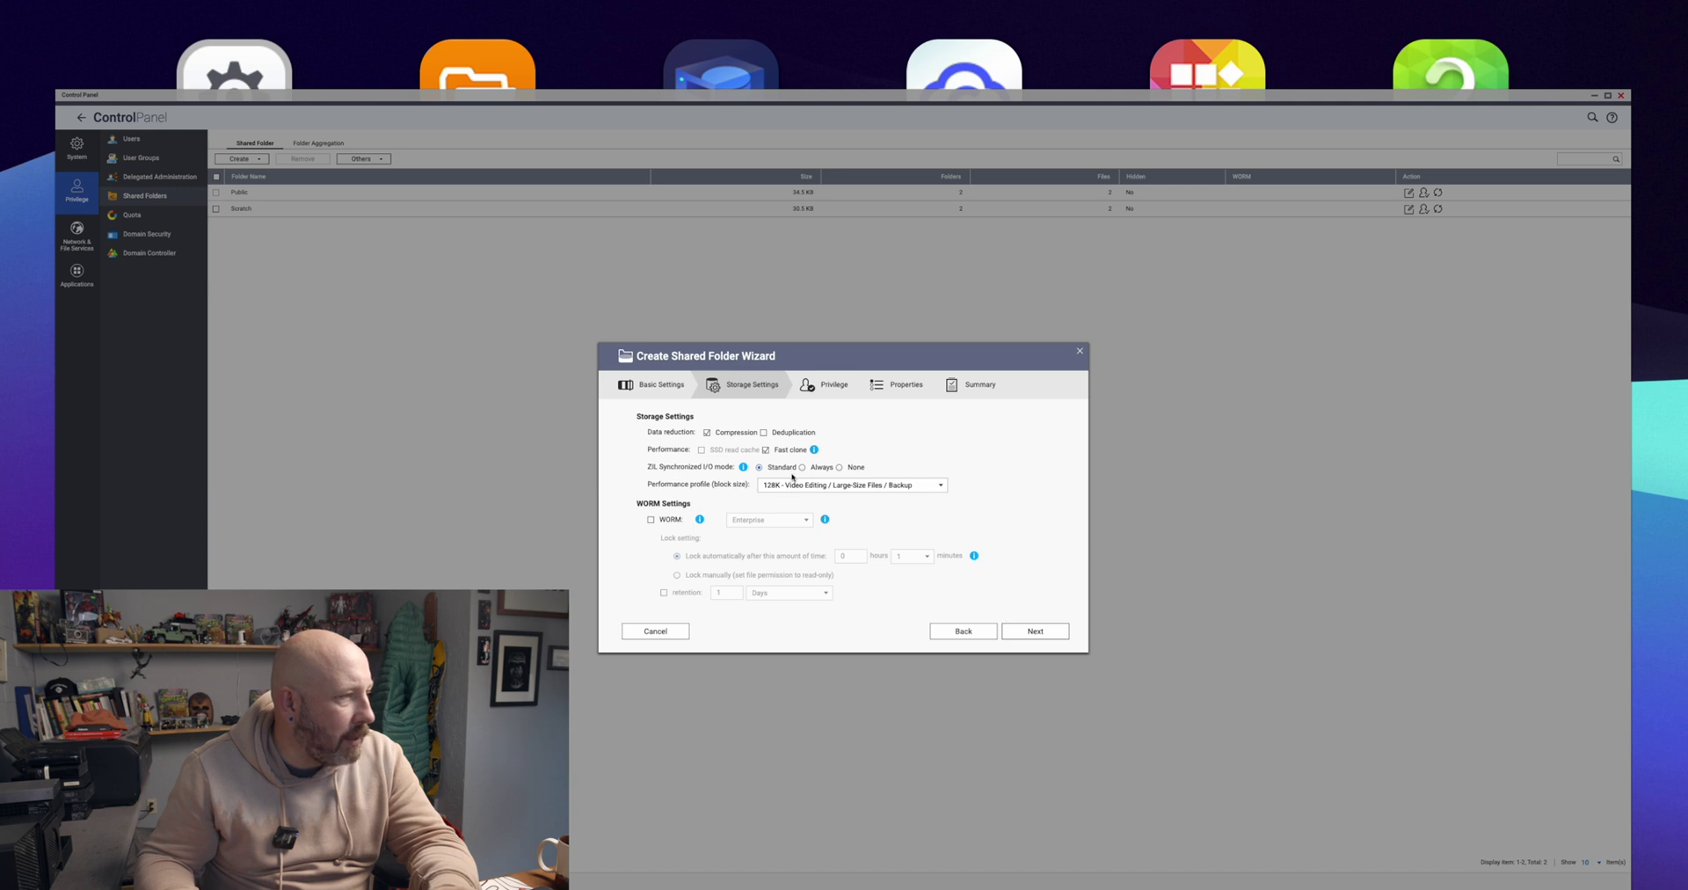
# Create the Media folder with the preset storage, privilege and property settings, including the 128K video editing profile, accepting default read acceleration
pyautogui.click(1023, 635)
pyautogui.click(1023, 635)
pyautogui.click(1024, 635)
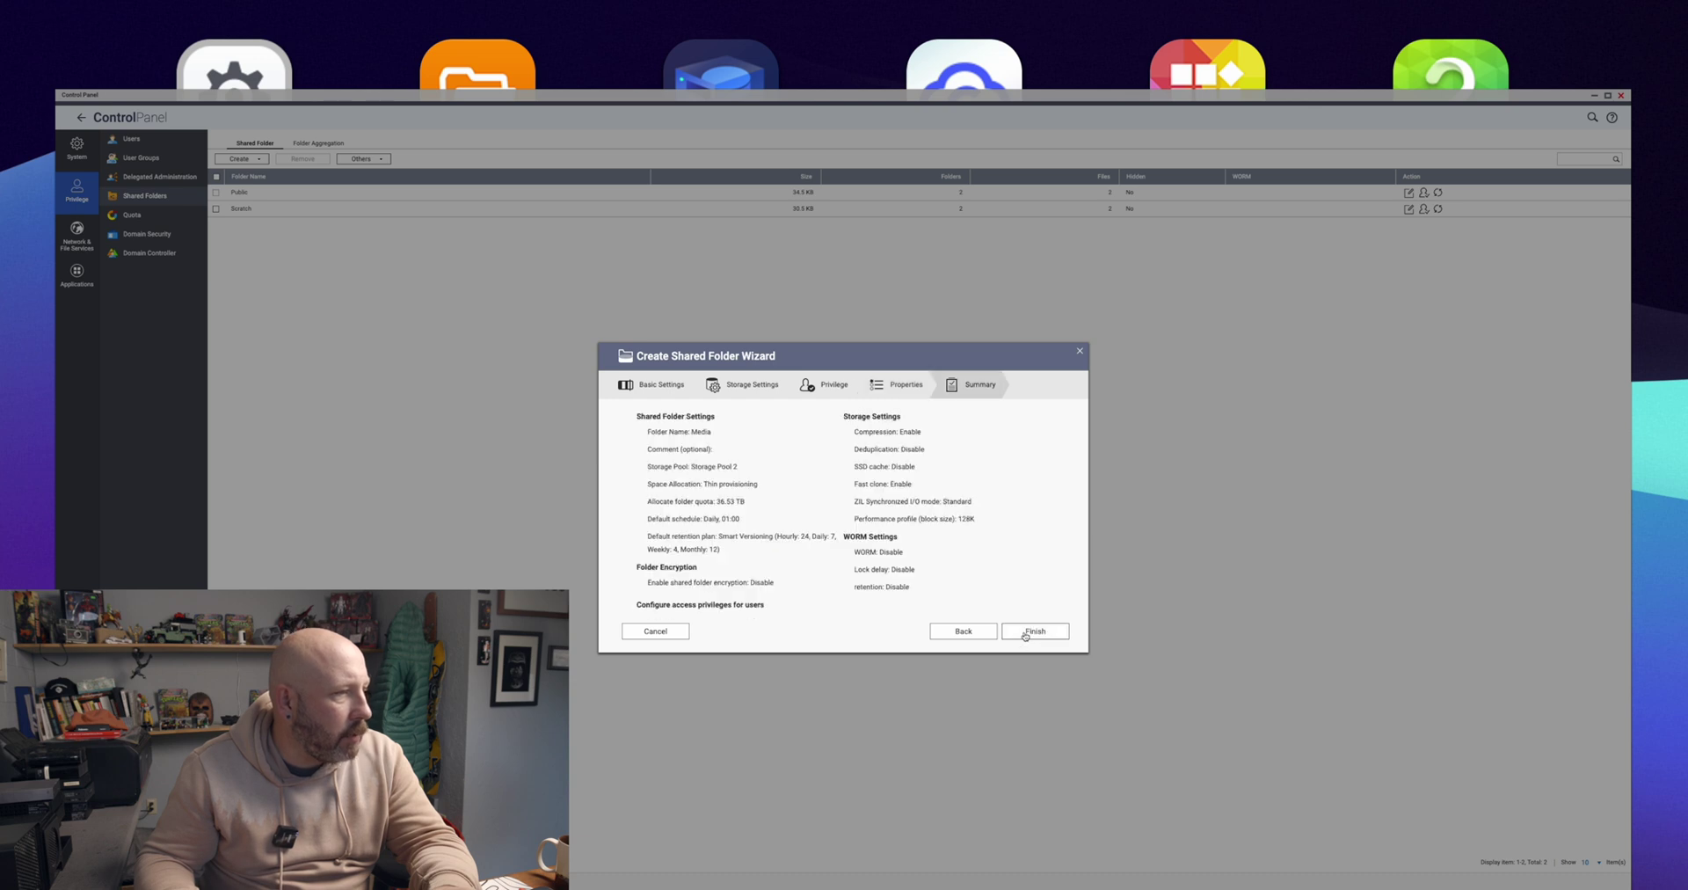
pyautogui.click(1025, 634)
pyautogui.click(914, 563)
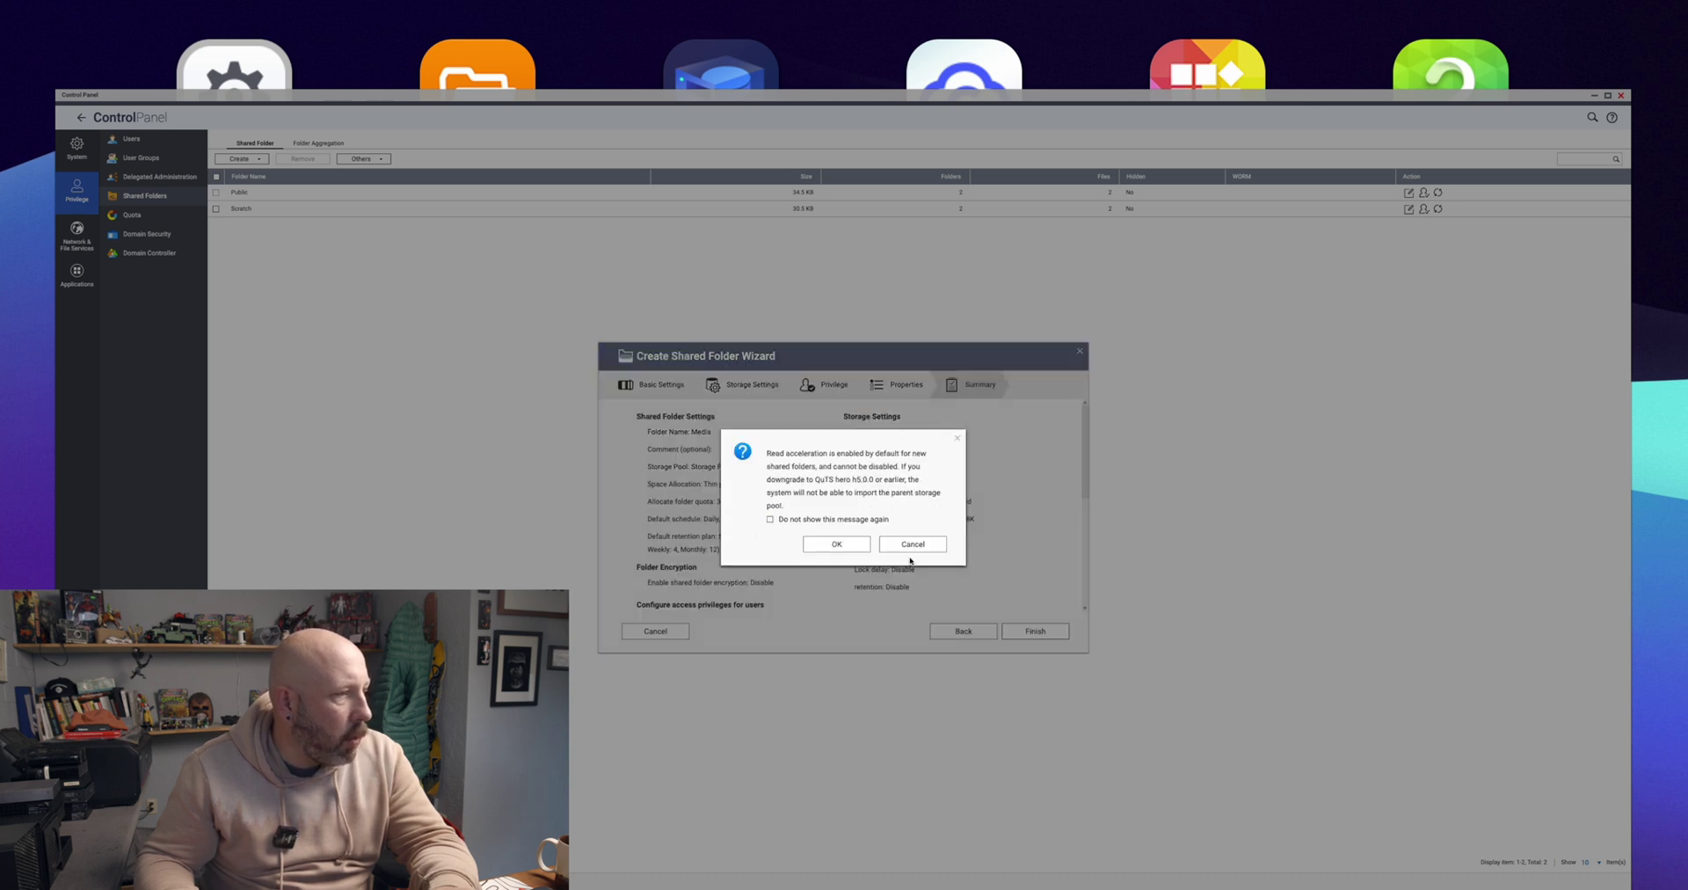
pyautogui.click(830, 547)
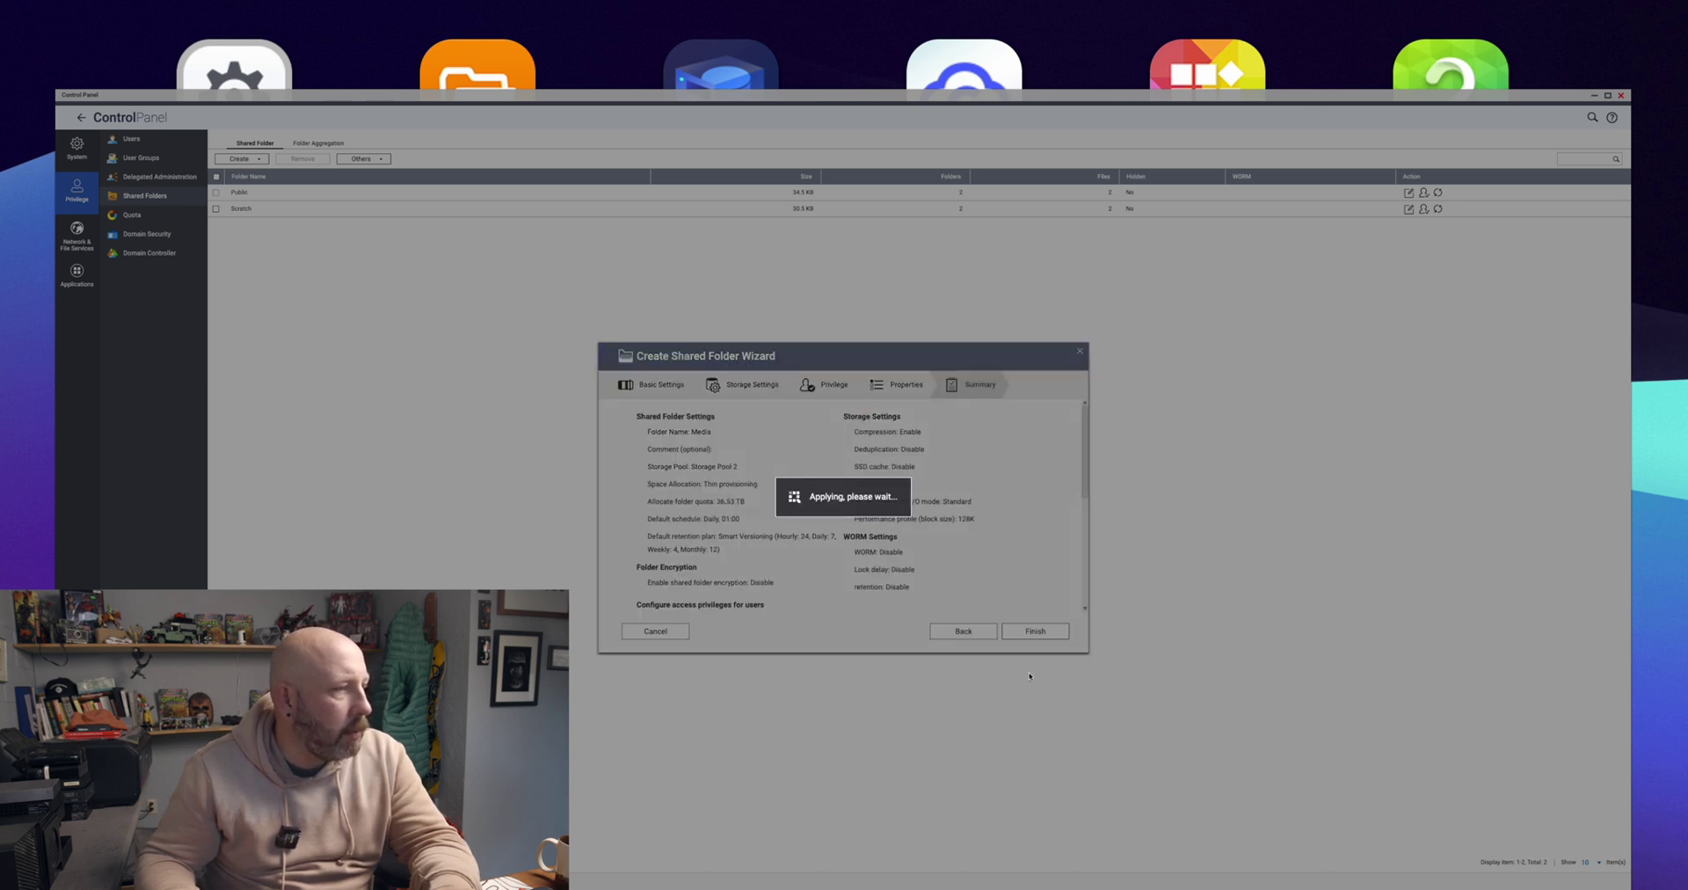